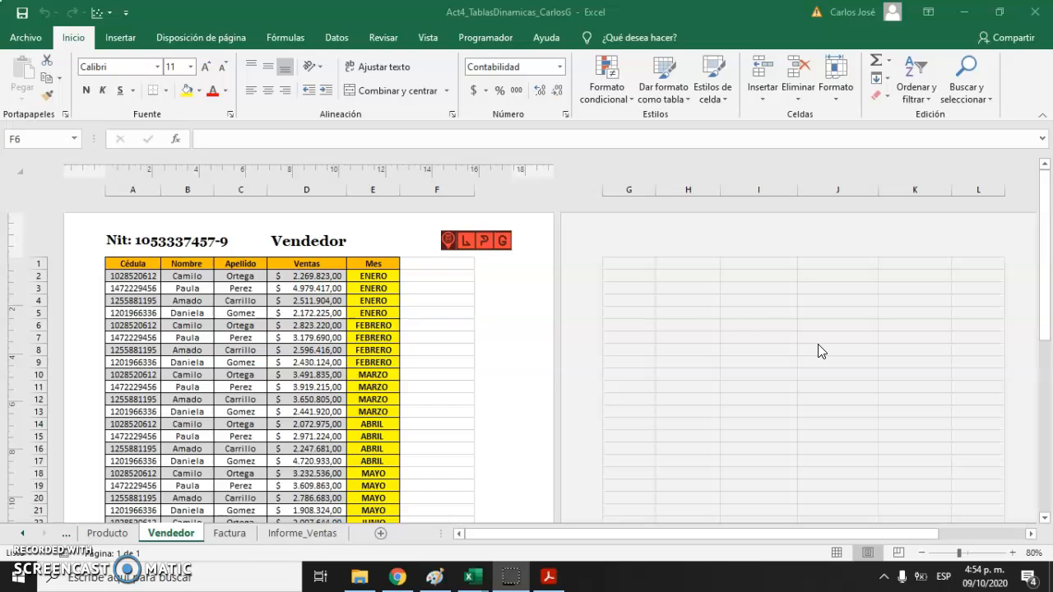
# Step: Create a pivot table from the Vendedor data in A1:E49, placed on a new worksheet
pyautogui.doubleClick(134, 263)
pyautogui.click(134, 263)
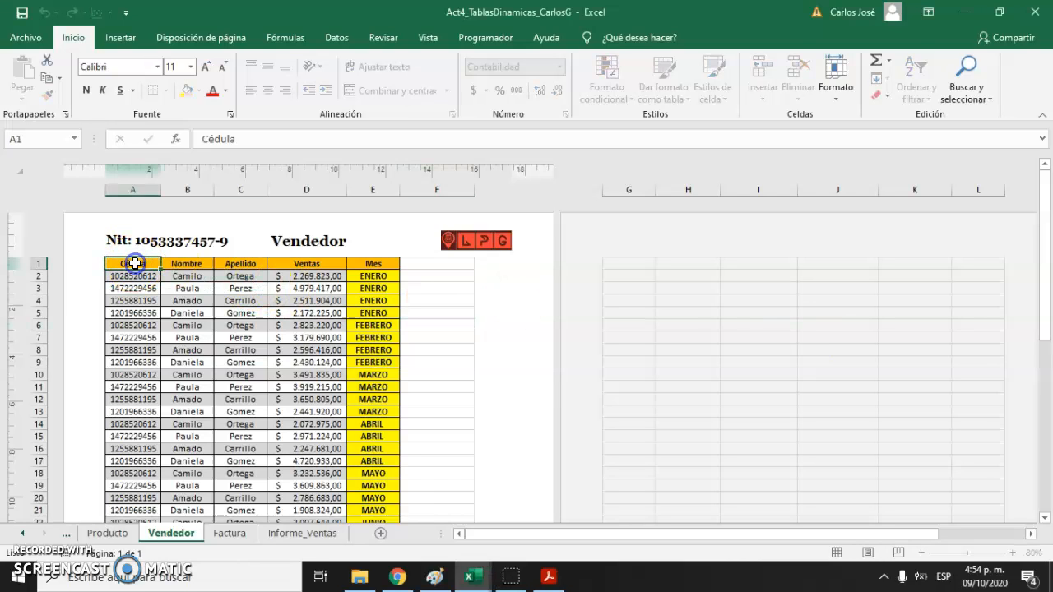
pyautogui.hotkey('shift', 'Right')
pyautogui.hotkey('shift', 'Right')
pyautogui.hotkey('shift', 'Right')
pyautogui.hotkey('shift', 'Right')
pyautogui.hotkey('shift', 'Down')
pyautogui.hotkey('shift', 'Down')
pyautogui.hotkey('shift', 'Down')
pyautogui.hotkey('shift', 'Down')
pyautogui.hotkey('shift', 'Down')
pyautogui.hotkey('shift', 'Down')
pyautogui.hotkey('shift', 'Down')
pyautogui.hotkey('shift', 'Down')
pyautogui.hotkey('shift', 'Down')
pyautogui.hotkey('shift', 'Down')
pyautogui.hotkey('shift', 'Down')
pyautogui.hotkey('shift', 'Down')
pyautogui.hotkey('shift', 'Down')
pyautogui.hotkey('shift', 'Down')
pyautogui.hotkey('shift', 'Down')
pyautogui.hotkey('shift', 'Down')
pyautogui.hotkey('shift', 'Down')
pyautogui.hotkey('shift', 'Down')
pyautogui.hotkey('shift', 'Down')
pyautogui.hotkey('shift', 'Down')
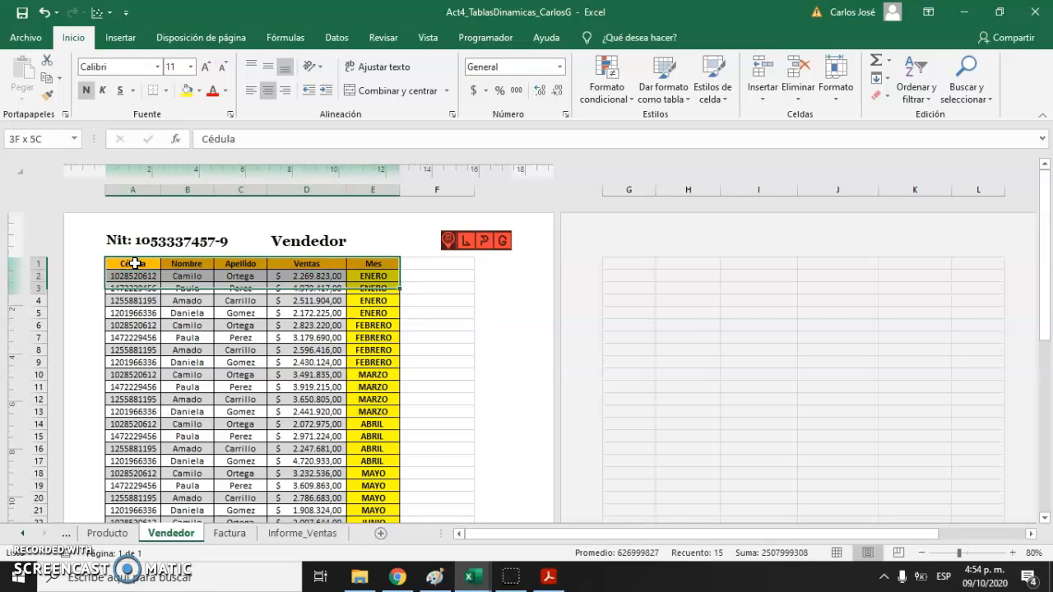
pyautogui.hotkey('shift', 'Down')
pyautogui.hotkey('shift', 'Down')
pyautogui.hotkey('shift', 'Down')
pyautogui.hotkey('shift', 'Down')
pyautogui.hotkey('shift', 'Down')
pyautogui.hotkey('shift', 'Down')
pyautogui.hotkey('shift', 'Down')
pyautogui.hotkey('shift', 'Down')
pyautogui.hotkey('shift', 'Down')
pyautogui.hotkey('shift', 'Down')
pyautogui.hotkey('shift', 'Down')
pyautogui.hotkey('shift', 'Down')
pyautogui.hotkey('shift', 'Down')
pyautogui.hotkey('shift', 'Down')
pyautogui.hotkey('shift', 'Down')
pyautogui.hotkey('shift', 'Down')
pyautogui.hotkey('shift', 'Down')
pyautogui.hotkey('shift', 'Down')
pyautogui.hotkey('shift', 'Down')
pyautogui.hotkey('shift', 'Down')
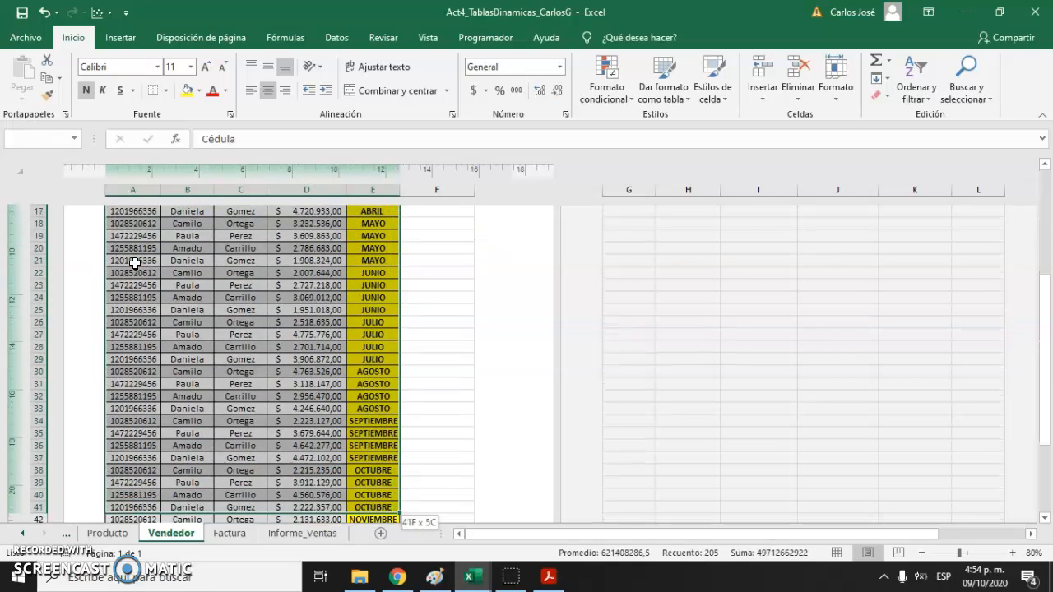
pyautogui.hotkey('shift', 'Up')
pyautogui.hotkey('shift', 'Up')
pyautogui.hotkey('shift', 'Up')
pyautogui.hotkey('shift', 'Up')
pyautogui.hotkey('shift', 'Up')
pyautogui.hotkey('shift', 'Up')
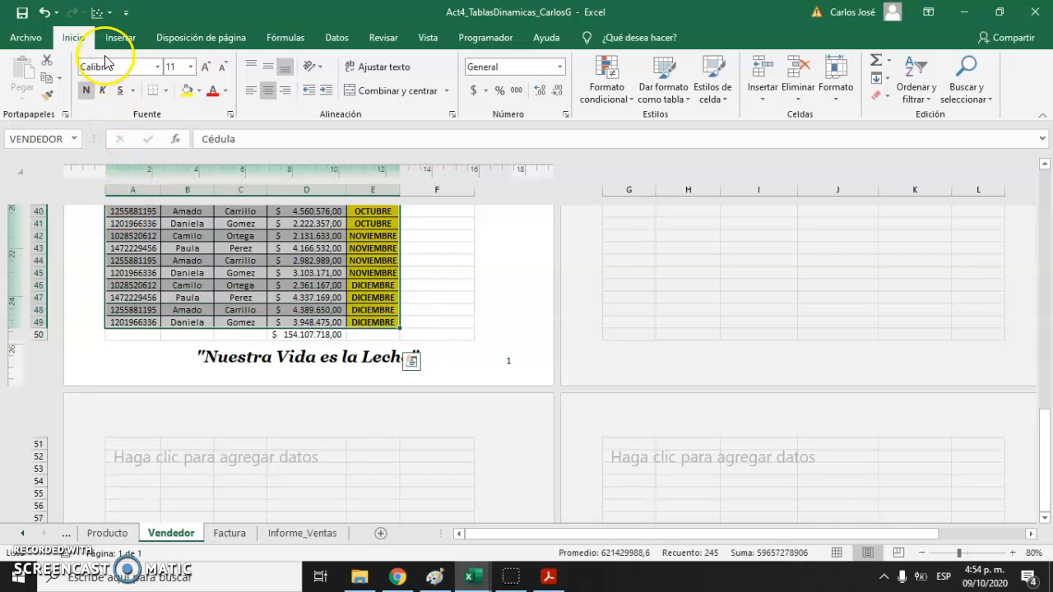
pyautogui.click(123, 39)
pyautogui.click(26, 82)
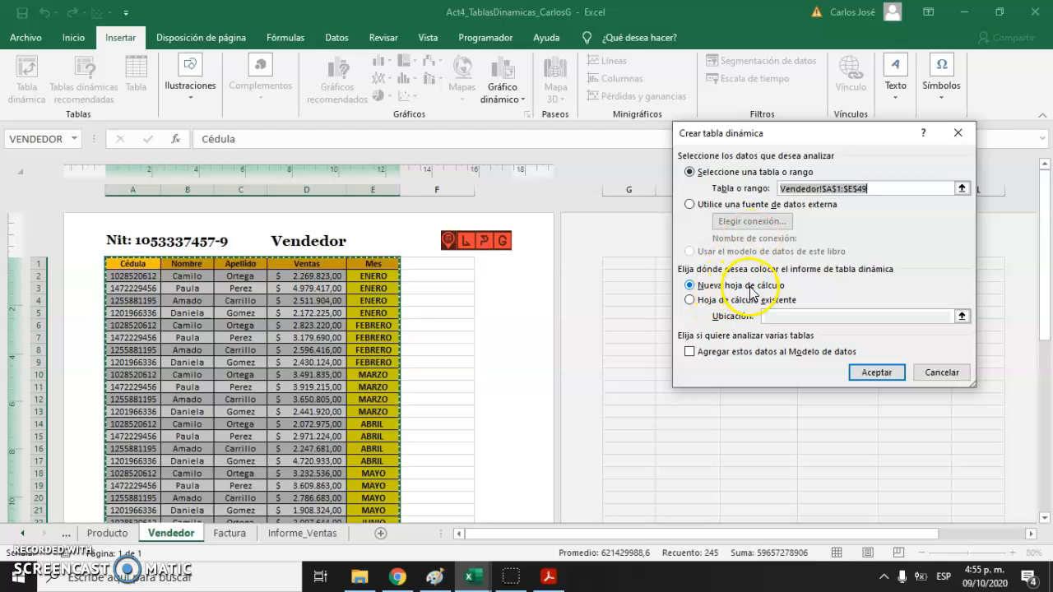
pyautogui.click(690, 300)
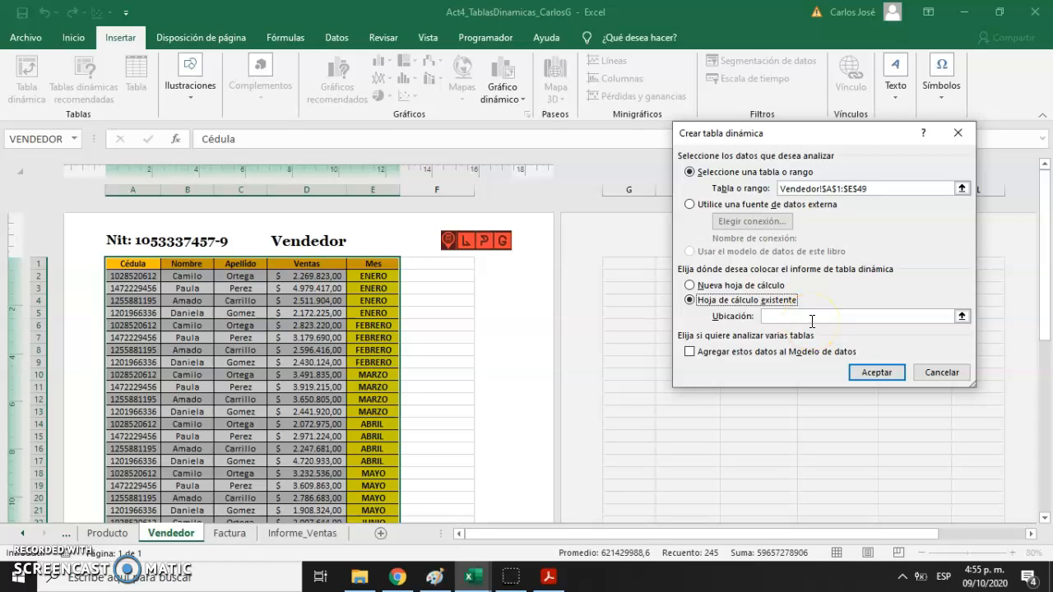
pyautogui.click(692, 287)
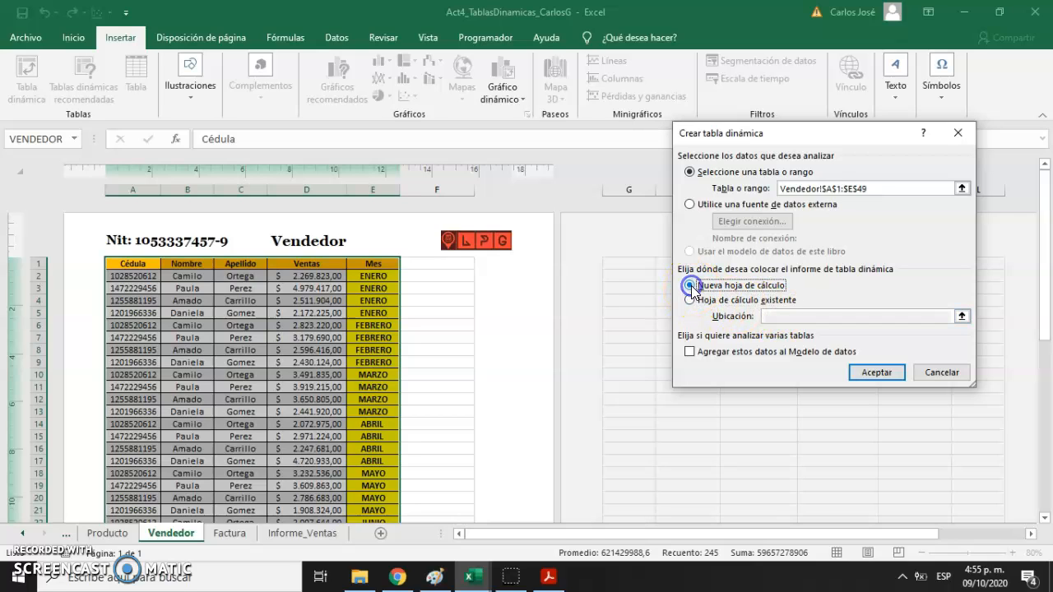
pyautogui.click(877, 373)
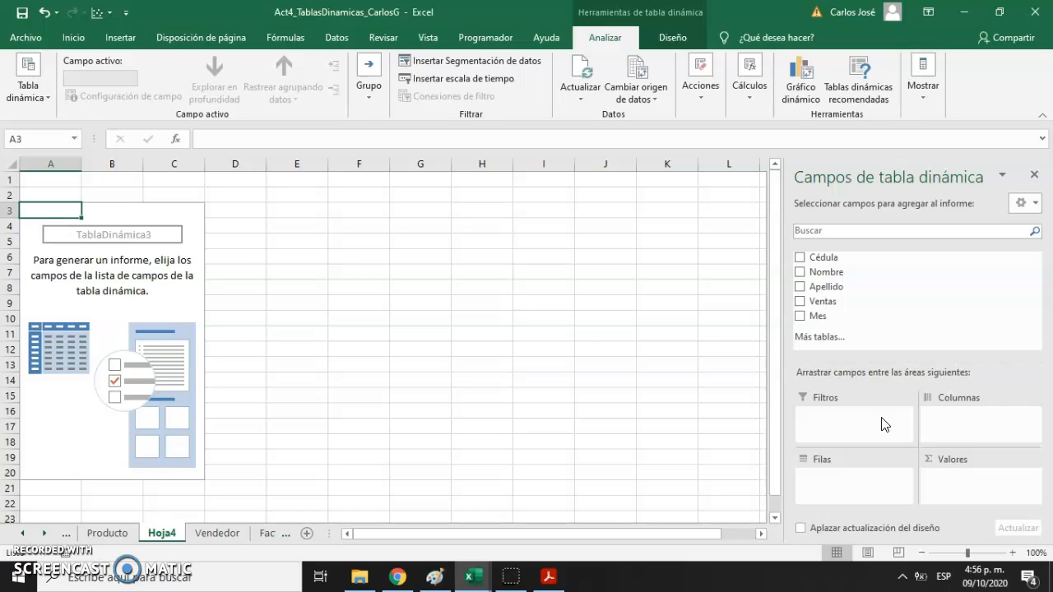
# Step: Add the Nombre field to the pivot table's rows
pyautogui.click(894, 346)
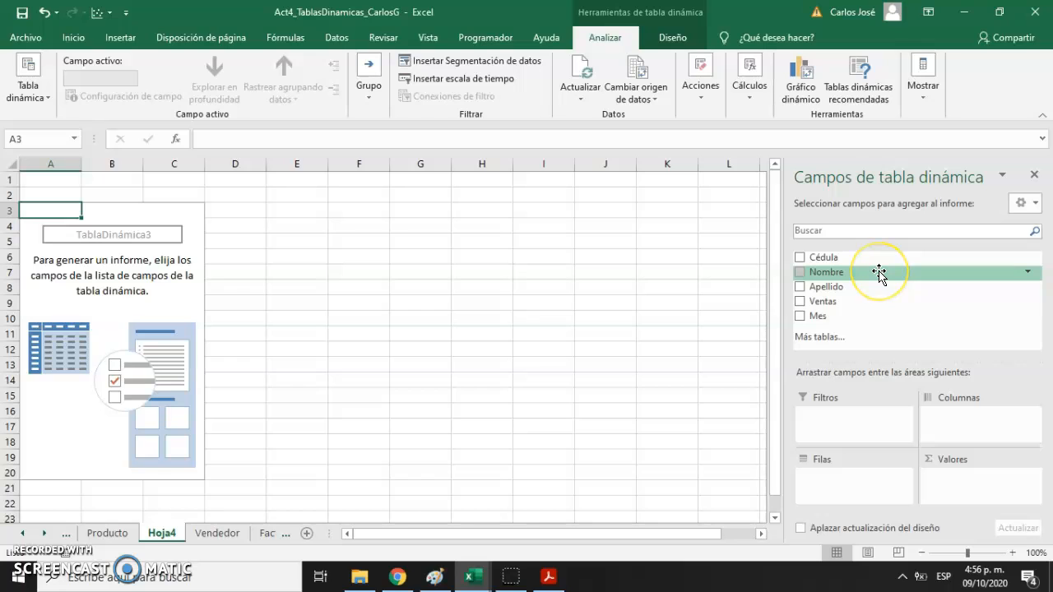
pyautogui.moveTo(879, 271); pyautogui.dragTo(826, 475)
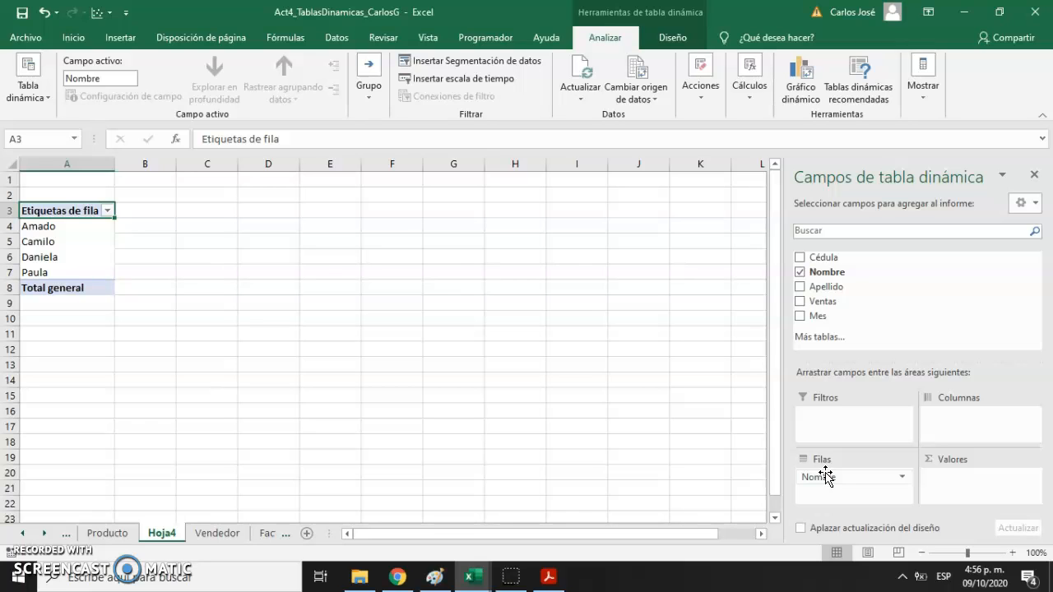
pyautogui.moveTo(825, 476); pyautogui.dragTo(851, 490)
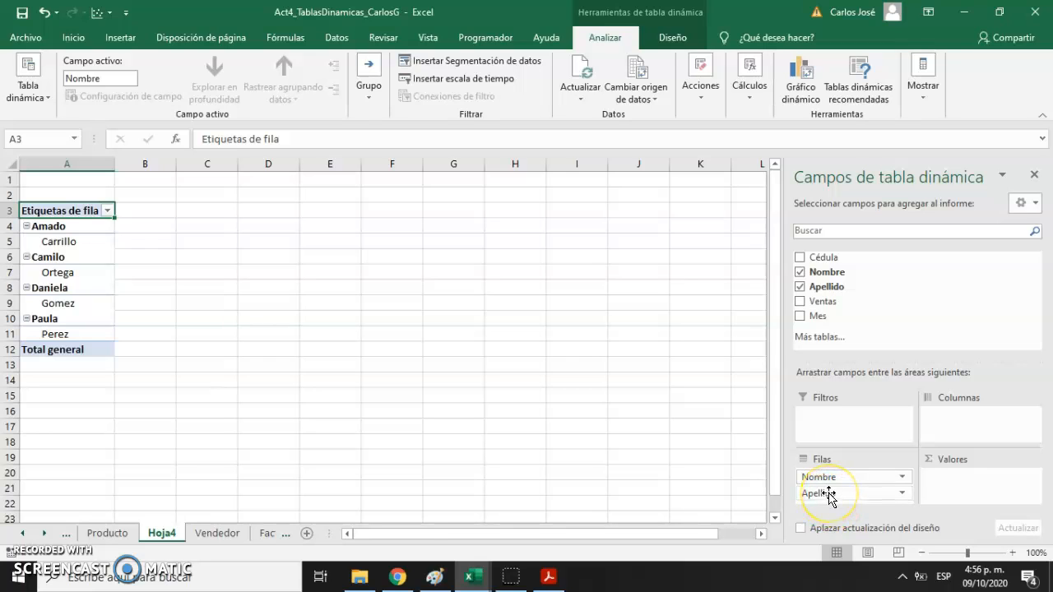
pyautogui.moveTo(829, 495); pyautogui.dragTo(893, 327)
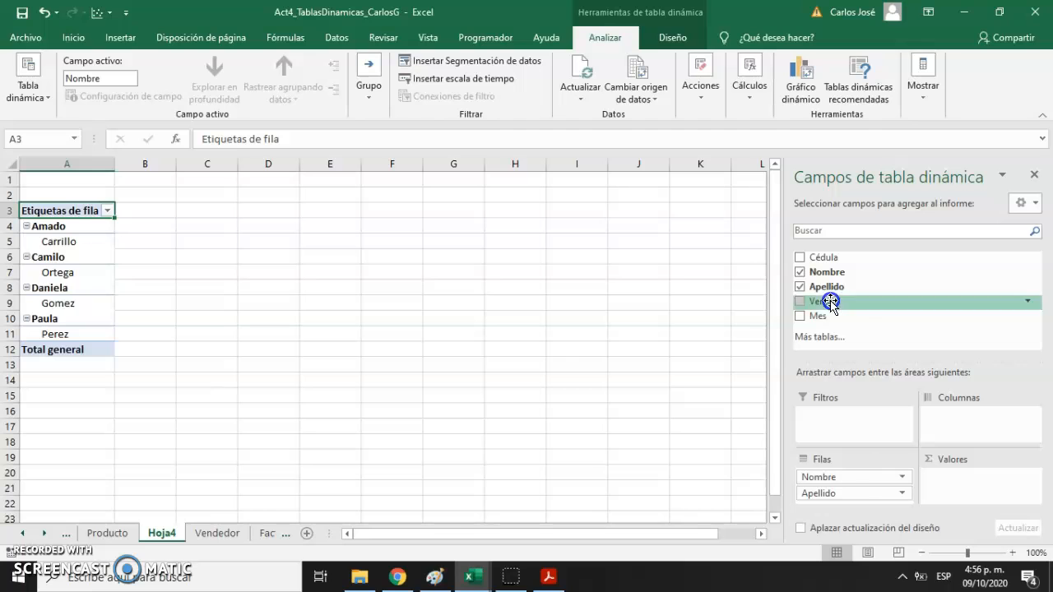
pyautogui.moveTo(830, 500); pyautogui.dragTo(836, 301)
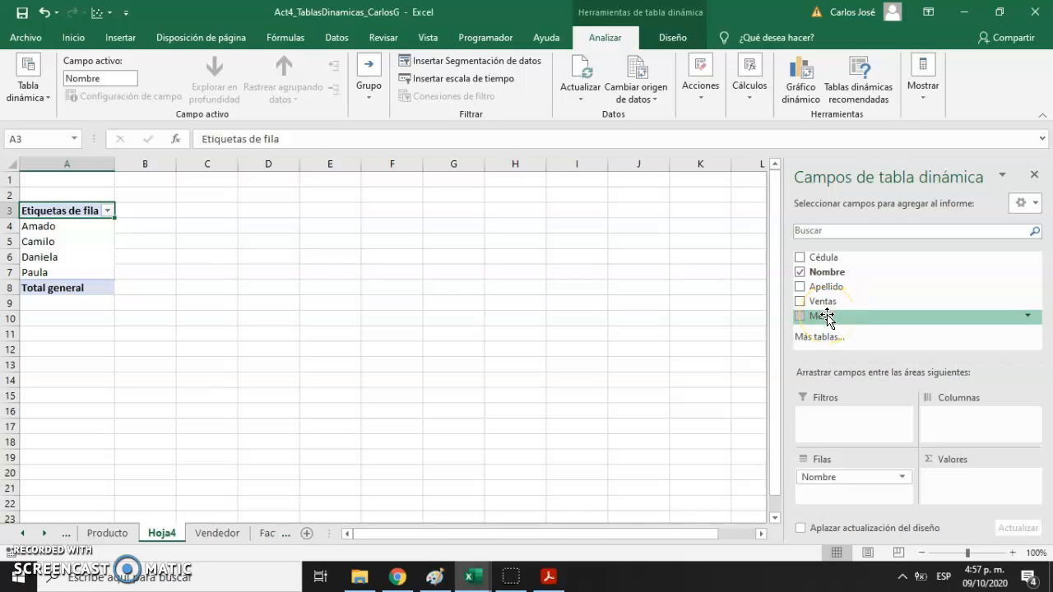
# Step: Put the Mes field in the pivot table's columns and Ventas in its values
pyautogui.moveTo(827, 318); pyautogui.dragTo(947, 418)
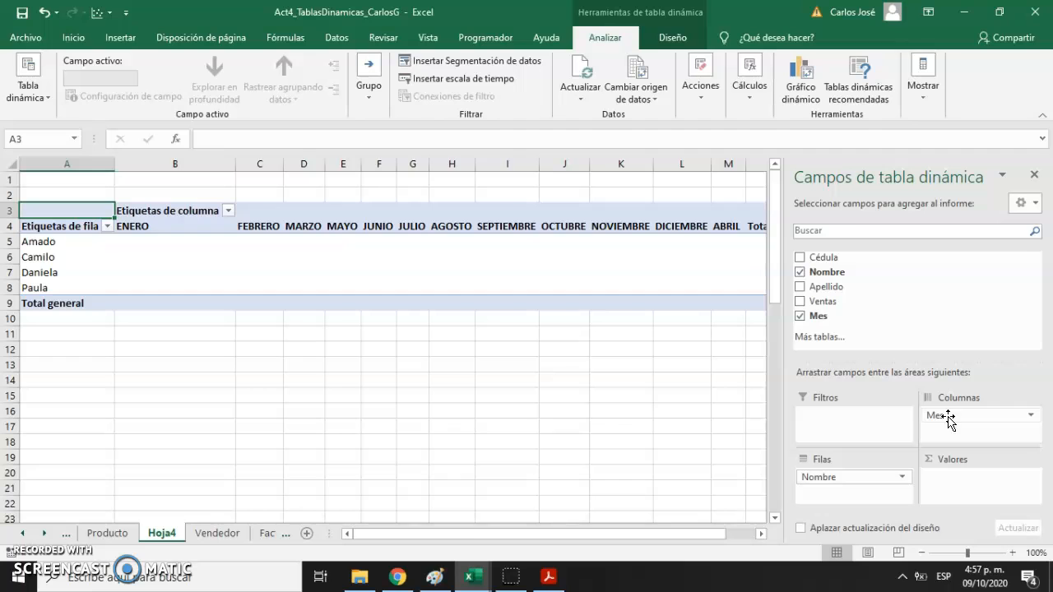
pyautogui.moveTo(824, 302); pyautogui.dragTo(951, 473)
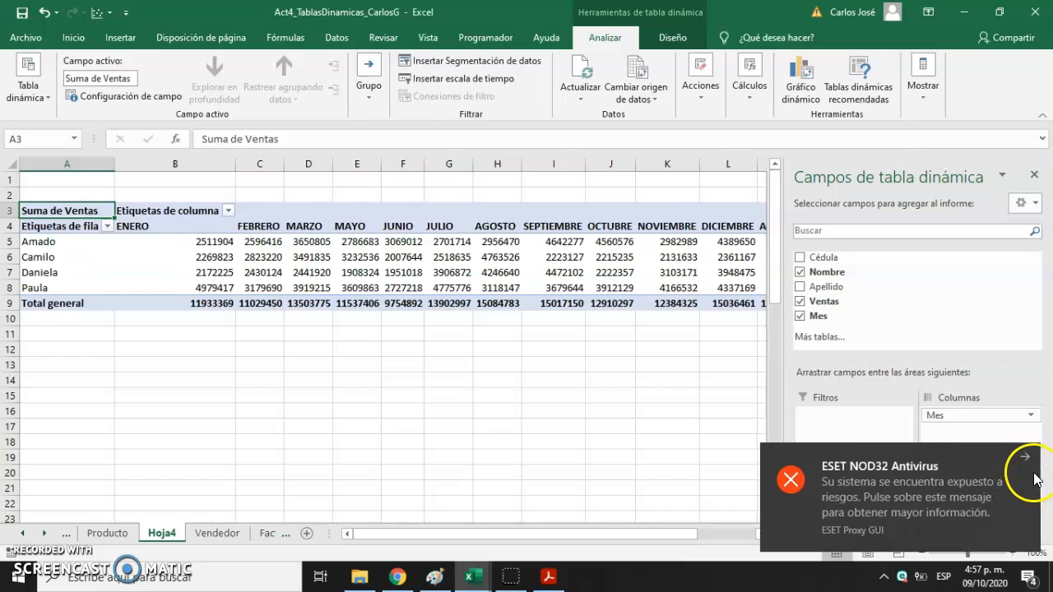
# Step: Review the calculation types in the value field settings of Ventas, keeping Suma
pyautogui.click(1030, 476)
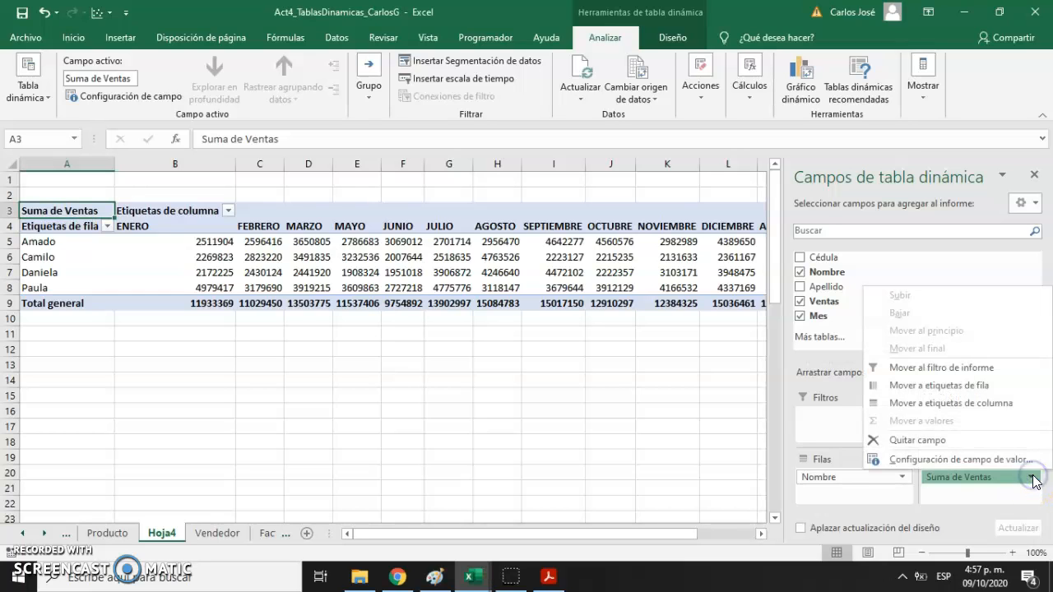
pyautogui.click(961, 460)
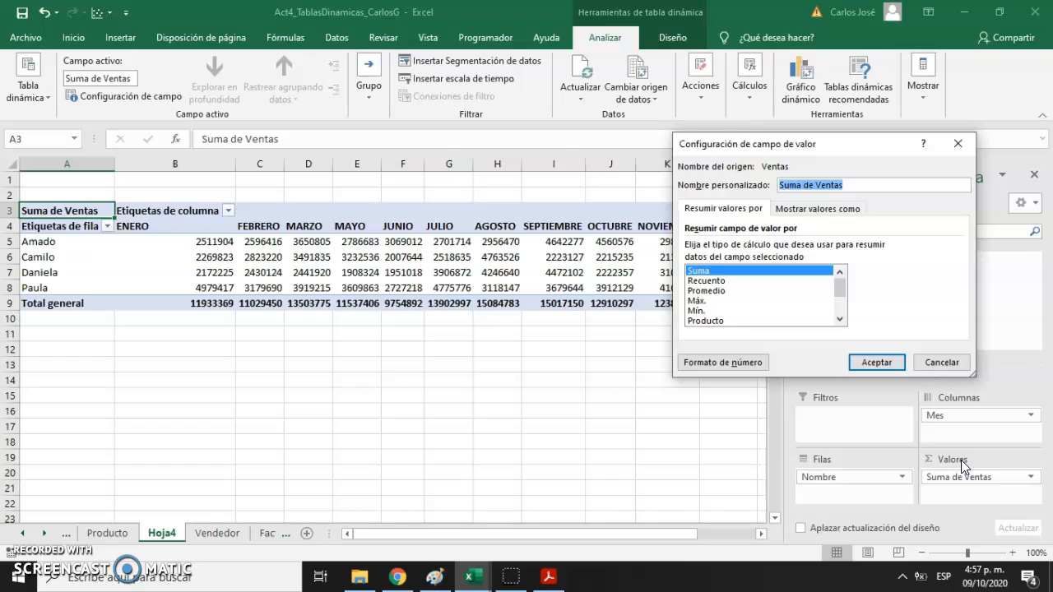
pyautogui.moveTo(840, 280)
pyautogui.mouseDown()
pyautogui.moveTo(840, 324)
pyautogui.moveTo(843, 287)
pyautogui.mouseUp()
pyautogui.click(874, 370)
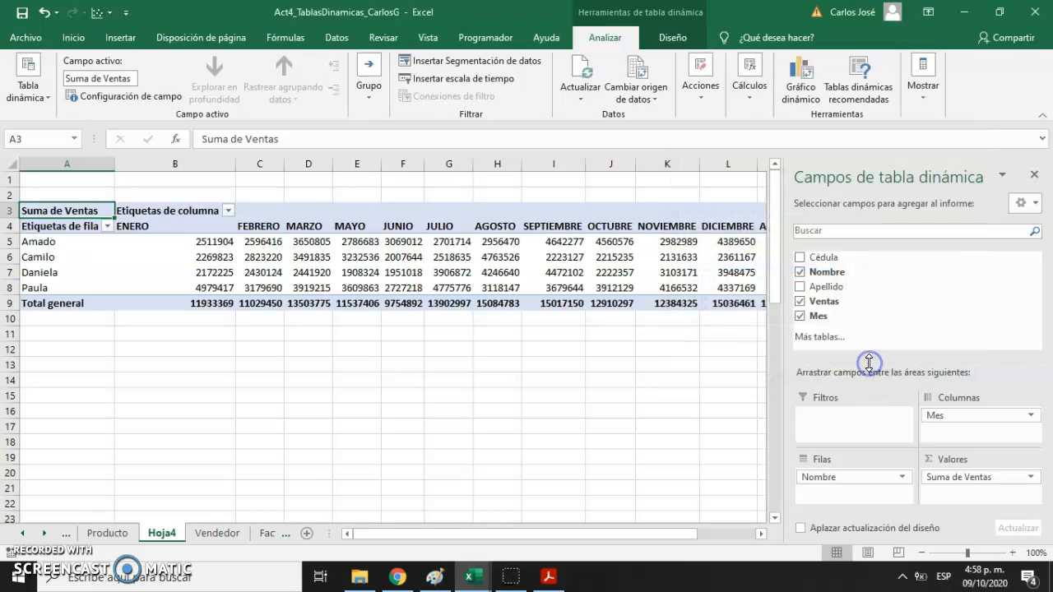
pyautogui.click(628, 394)
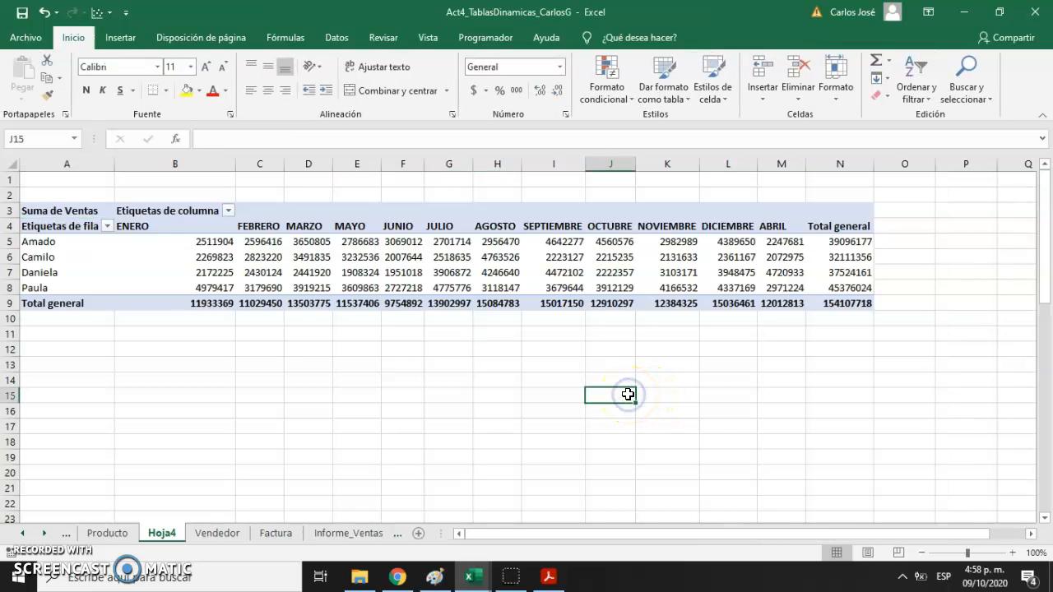
# Step: Apply the Contabilidad currency format to the pivot table's sales amounts and totals in B5:N9
pyautogui.click(196, 241)
pyautogui.hotkey('shift', 'Right')
pyautogui.hotkey('shift', 'Right')
pyautogui.hotkey('shift', 'Right')
pyautogui.hotkey('shift', 'Right')
pyautogui.hotkey('shift', 'Right')
pyautogui.hotkey('shift', 'Right')
pyautogui.hotkey('shift', 'Right')
pyautogui.hotkey('shift', 'Right')
pyautogui.hotkey('shift', 'Right')
pyautogui.hotkey('shift', 'Right')
pyautogui.hotkey('shift', 'Right')
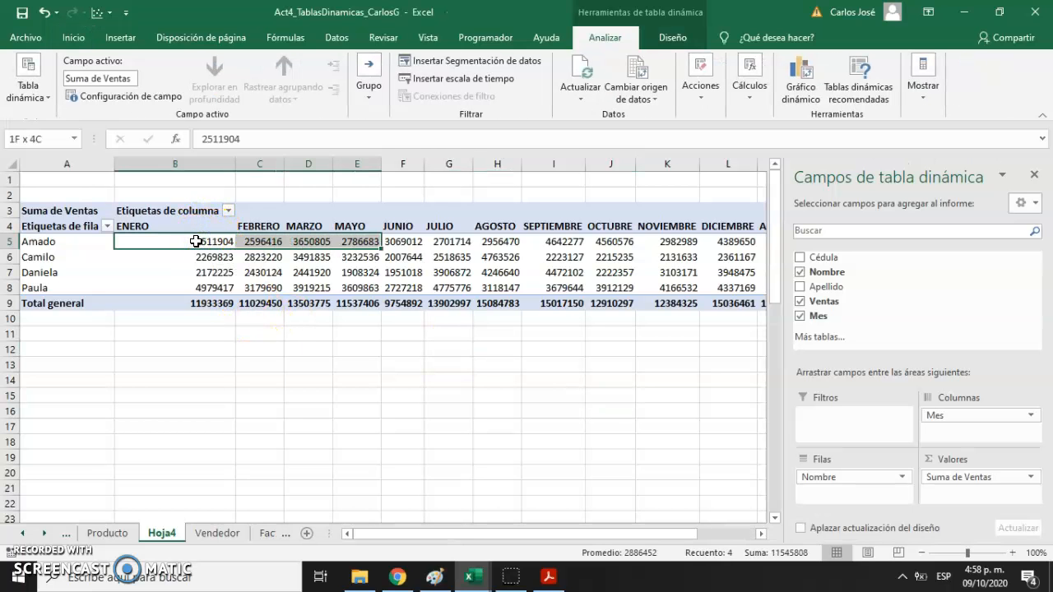
pyautogui.hotkey('shift', 'Right')
pyautogui.hotkey('shift', 'Down')
pyautogui.hotkey('shift', 'Down')
pyautogui.hotkey('shift', 'Down')
pyautogui.hotkey('shift', 'Down')
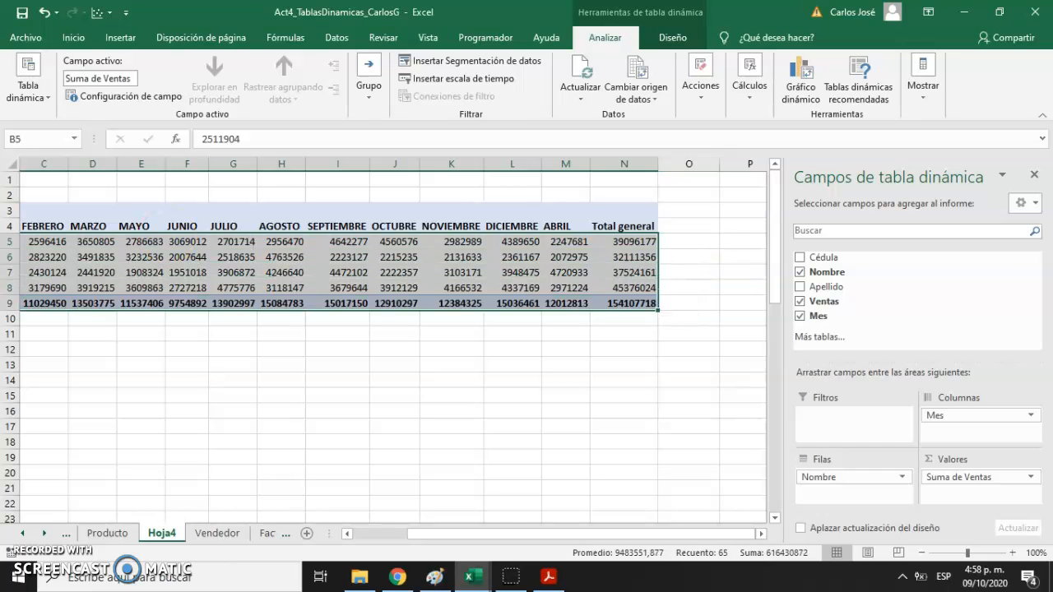
pyautogui.click(73, 37)
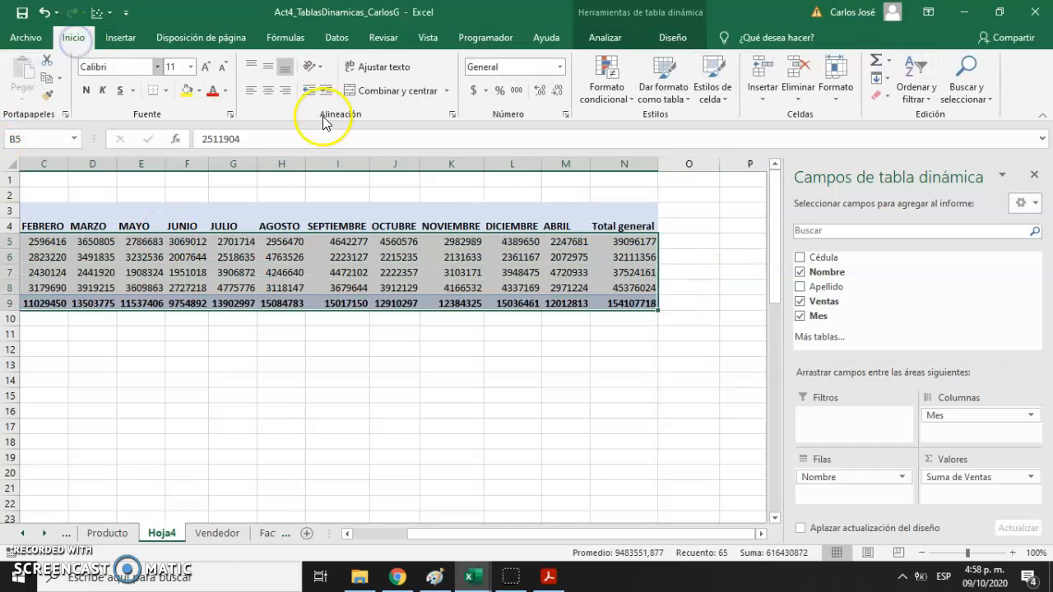
pyautogui.click(474, 91)
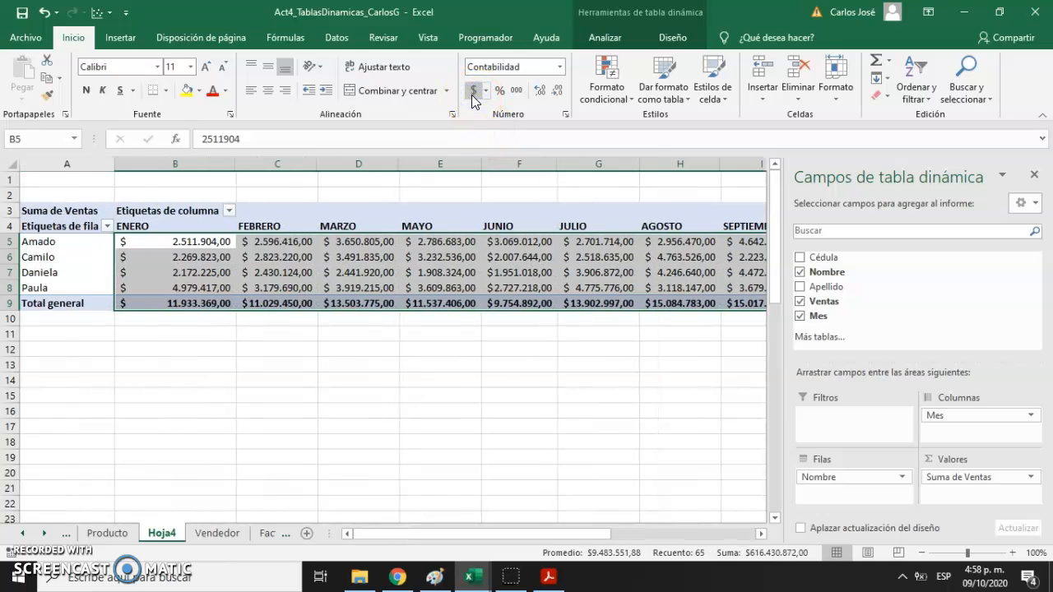
pyautogui.click(332, 358)
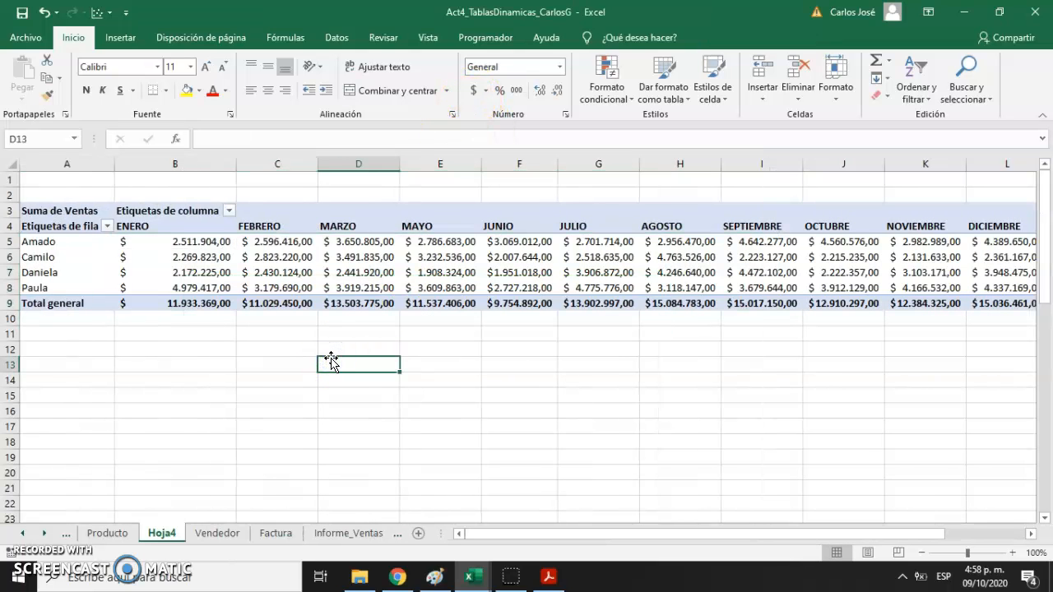
# Step: Fill the month and Total general headers in B4:N4 with yellow and add a thick outside border
pyautogui.press('Left')
pyautogui.press('Left')
pyautogui.press('Up')
pyautogui.press('Up')
pyautogui.press('Up')
pyautogui.press('Up')
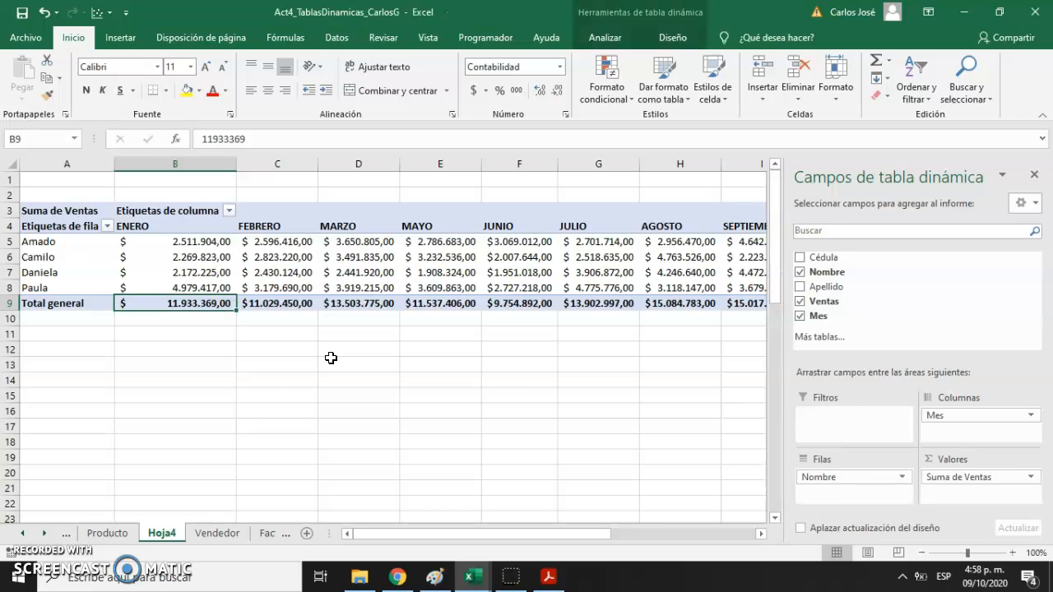
pyautogui.press('Right')
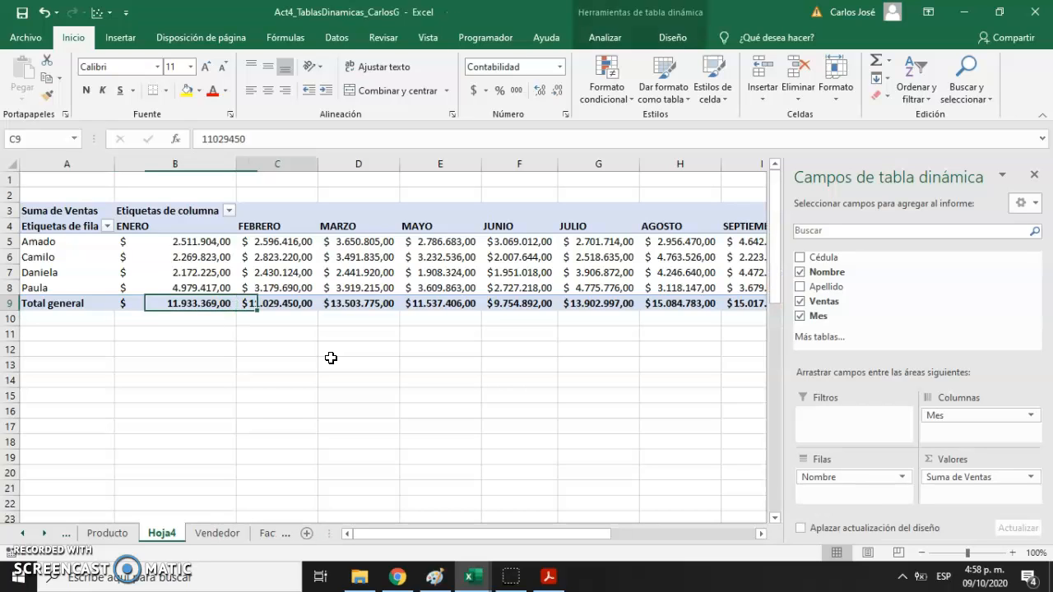
pyautogui.press('Left')
pyautogui.press('Left')
pyautogui.press('Up')
pyautogui.press('Up')
pyautogui.press('Up')
pyautogui.press('Up')
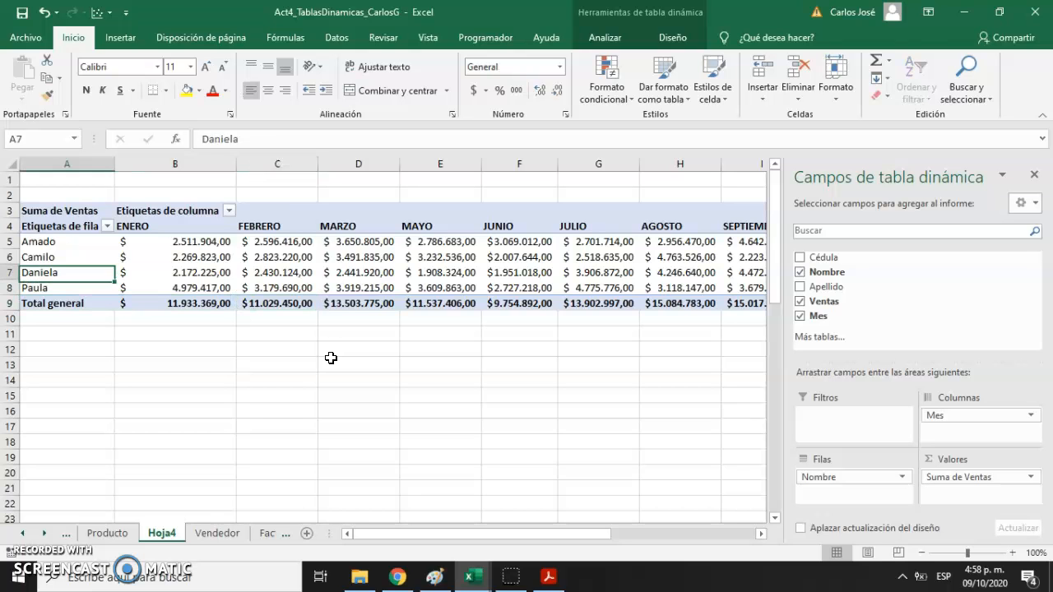
pyautogui.press('Right')
pyautogui.press('Up')
pyautogui.hotkey('shift', 'Right')
pyautogui.hotkey('shift', 'Right')
pyautogui.hotkey('shift', 'Right')
pyautogui.hotkey('shift', 'Right')
pyautogui.hotkey('shift', 'Right')
pyautogui.hotkey('shift', 'Right')
pyautogui.hotkey('shift', 'Right')
pyautogui.hotkey('shift', 'Right')
pyautogui.hotkey('shift', 'Right')
pyautogui.hotkey('shift', 'Right')
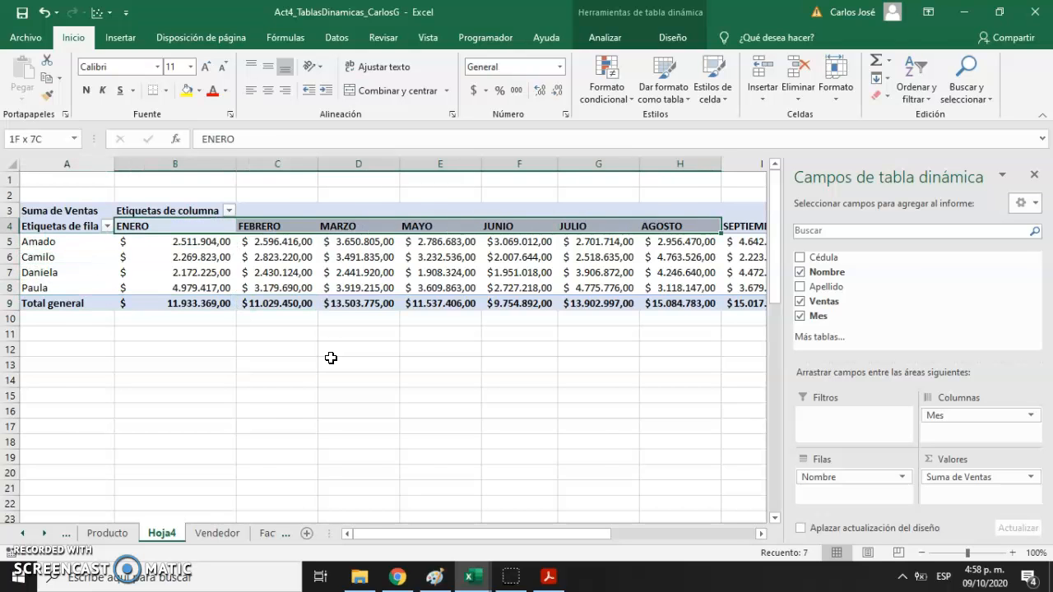
pyautogui.hotkey('shift', 'Right')
pyautogui.hotkey('shift', 'Right')
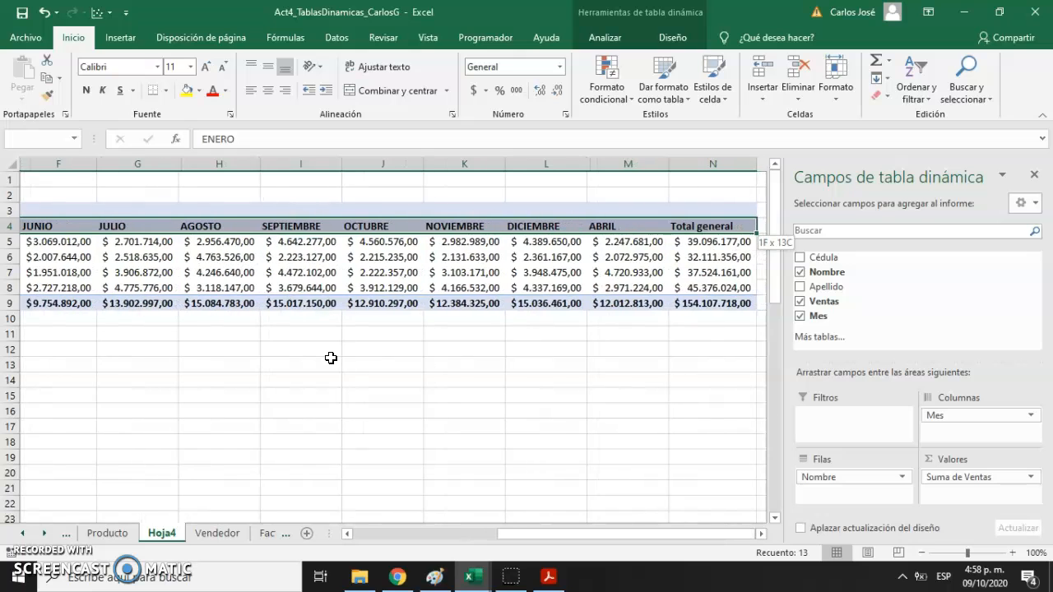
pyautogui.click(187, 90)
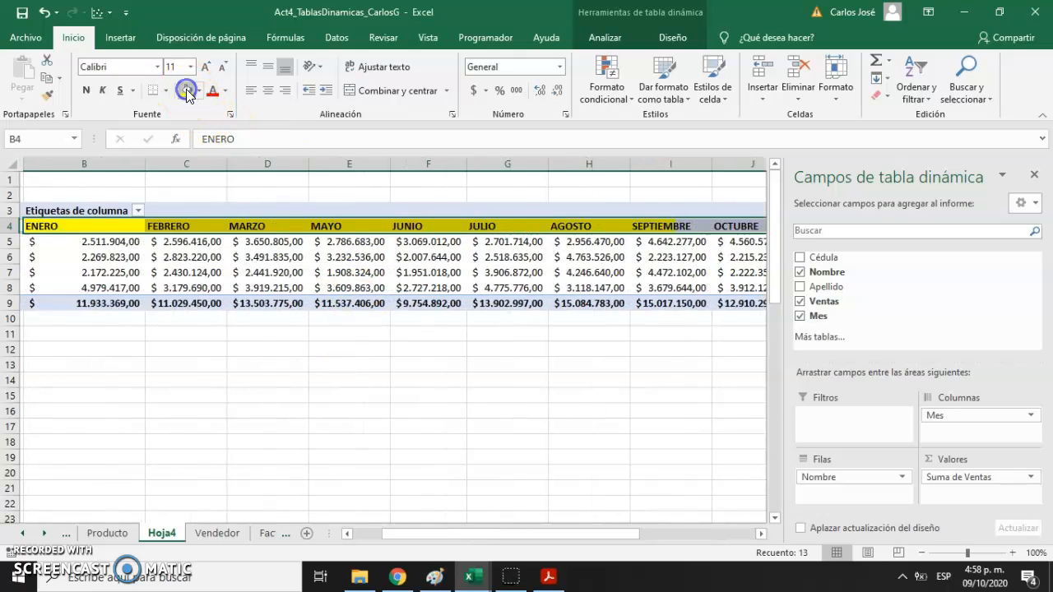
pyautogui.click(166, 91)
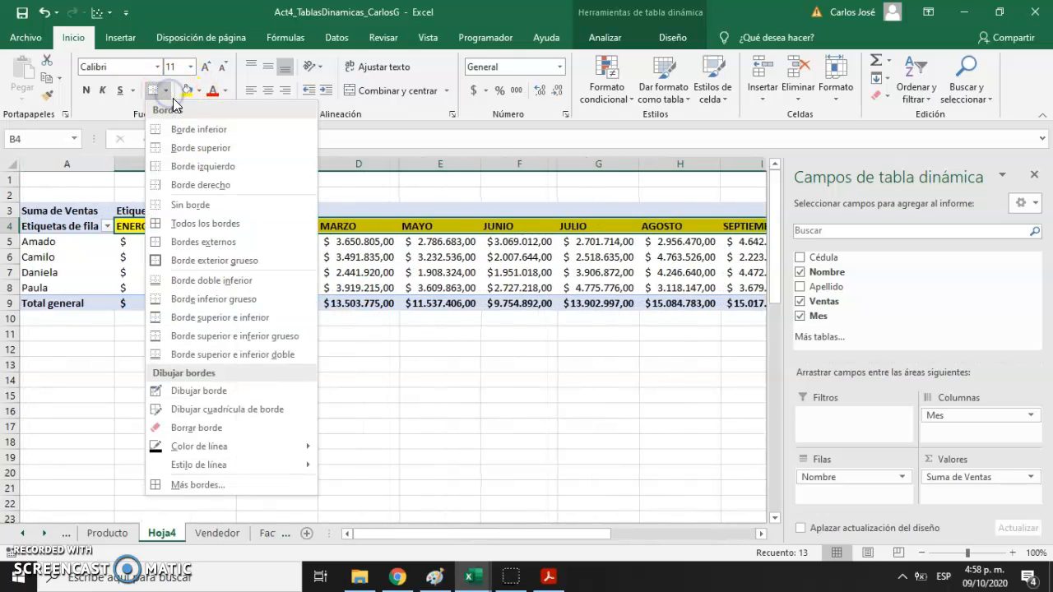
pyautogui.click(198, 259)
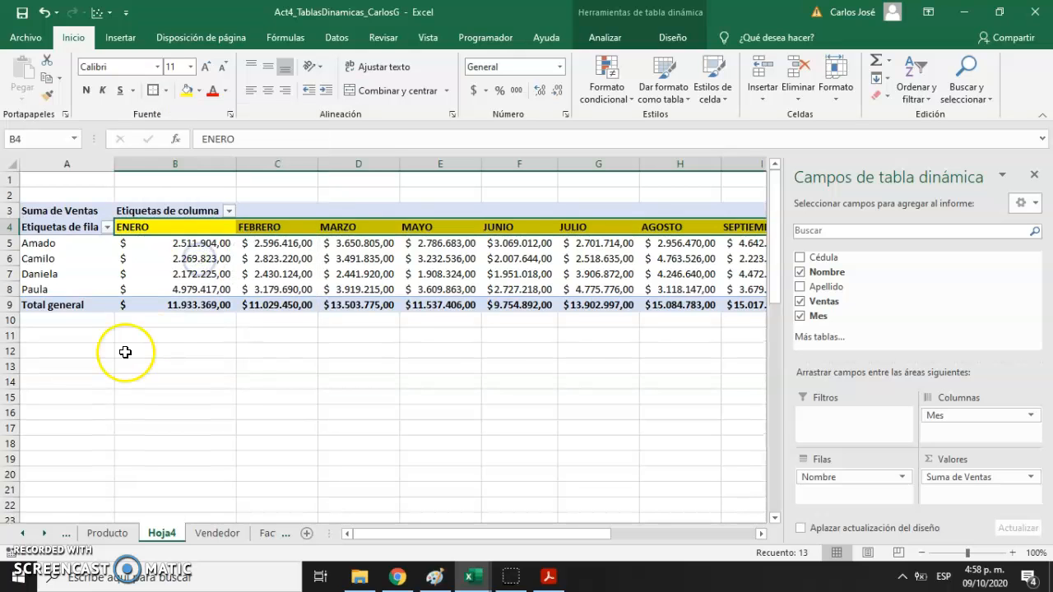
# Step: Give the Total general row in A9:N9 the same yellow fill and thick outside border
pyautogui.click(67, 305)
pyautogui.moveTo(67, 305); pyautogui.dragTo(761, 309)
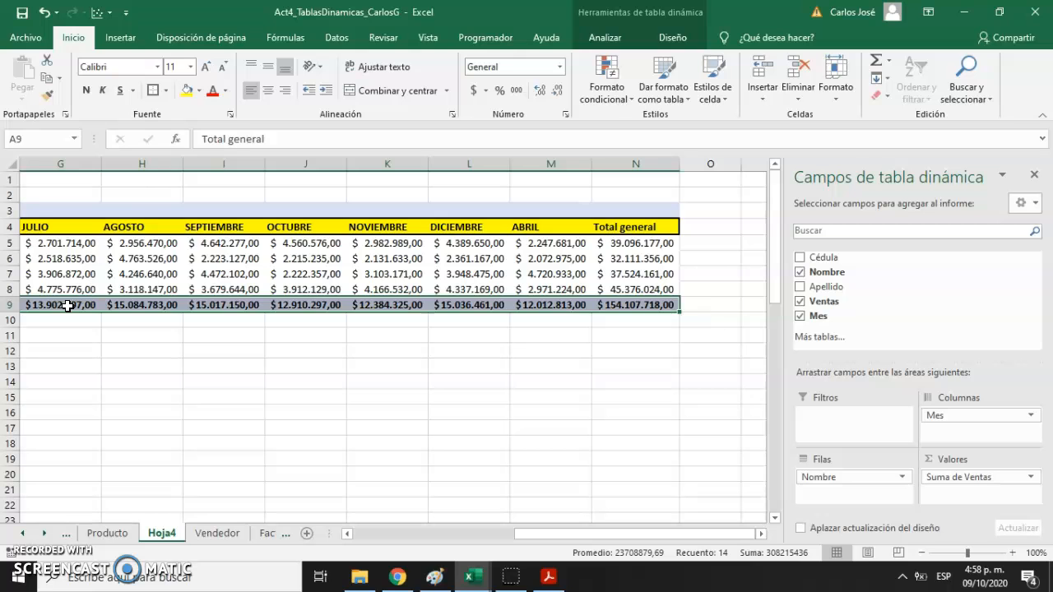
pyautogui.click(185, 92)
pyautogui.click(150, 93)
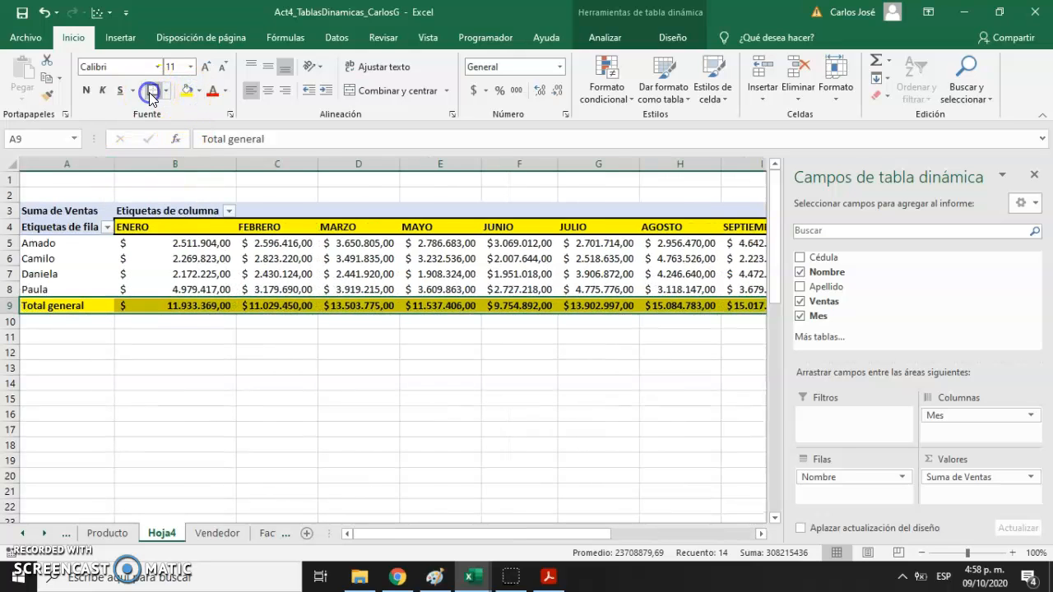
pyautogui.press('Up')
pyautogui.press('Up')
pyautogui.press('Up')
pyautogui.press('Up')
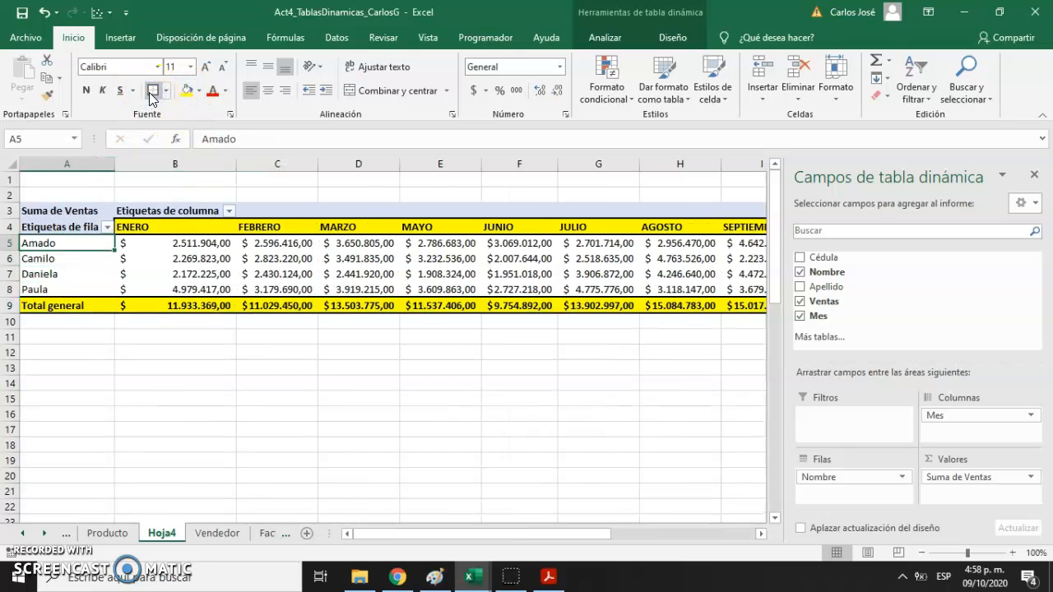
# Step: Rename the row labels header in A4 as "Nombre Vendedor" and widen column A to fit it
pyautogui.press('Up')
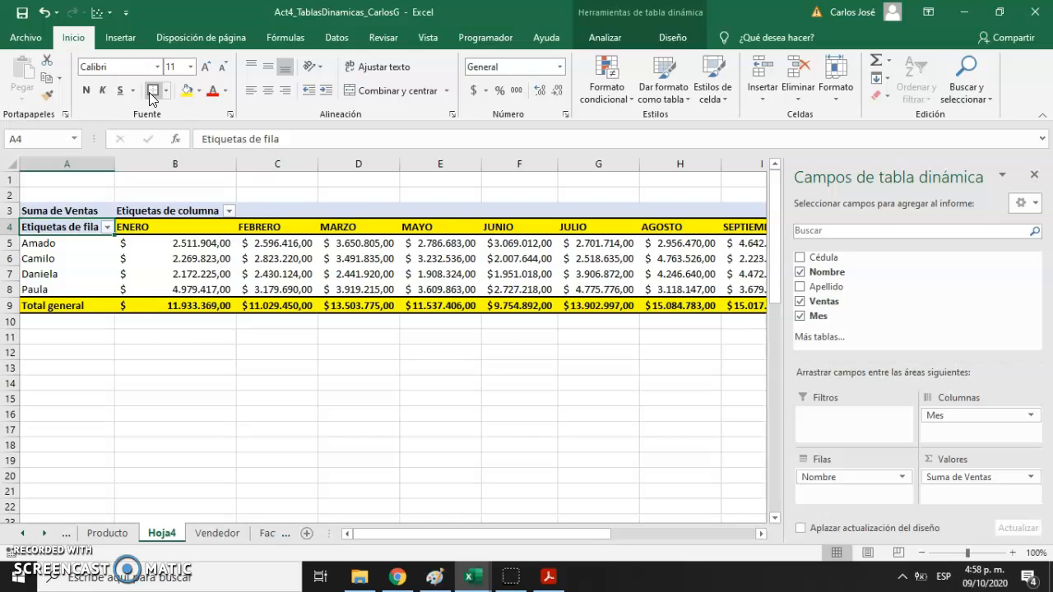
pyautogui.moveTo(331, 141); pyautogui.dragTo(175, 142)
pyautogui.write('Nombr')
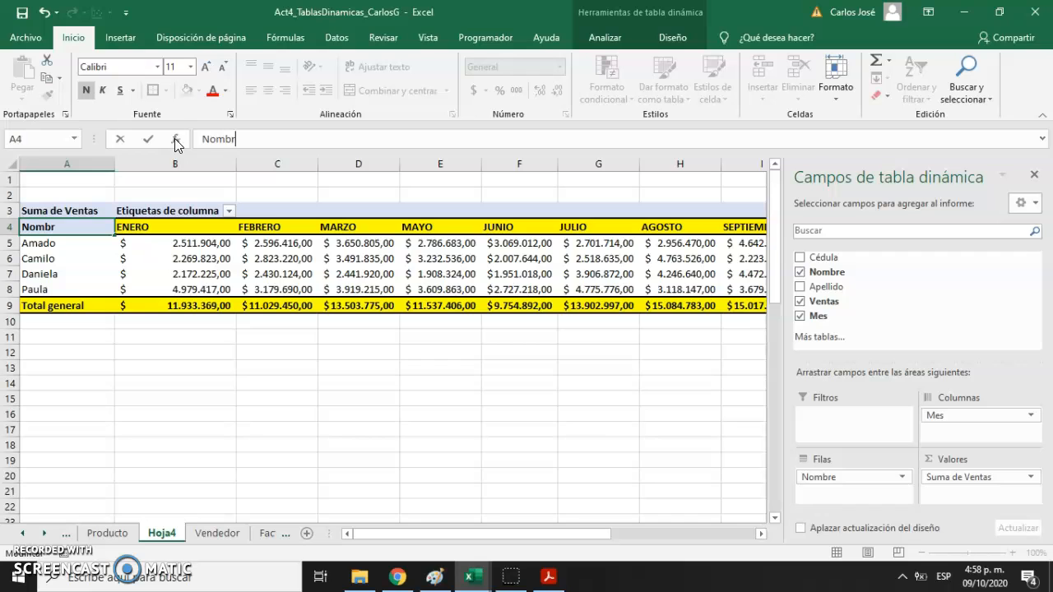
pyautogui.write('e Vendedor')
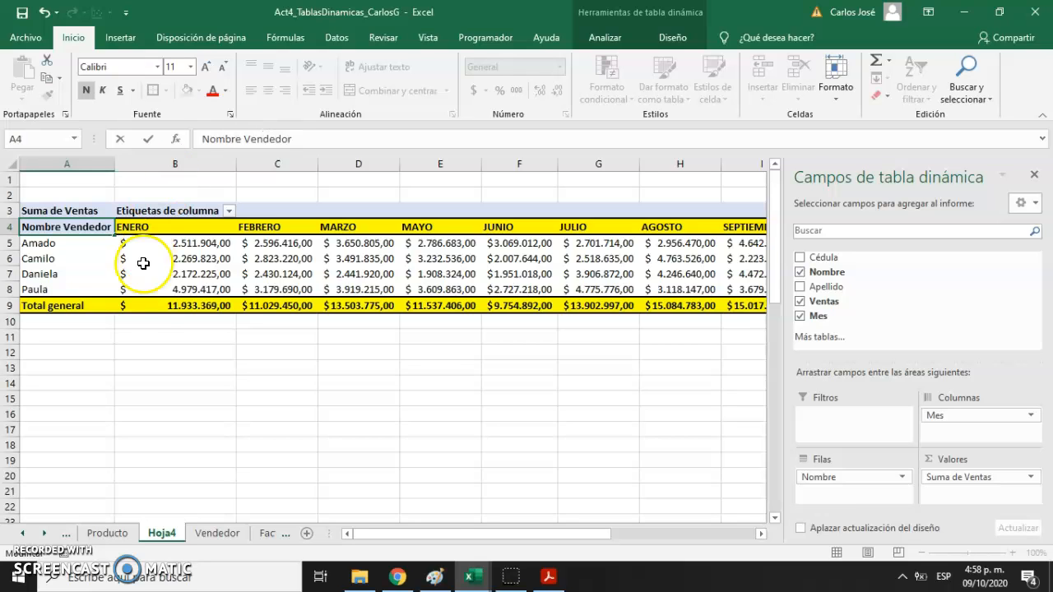
pyautogui.click(139, 371)
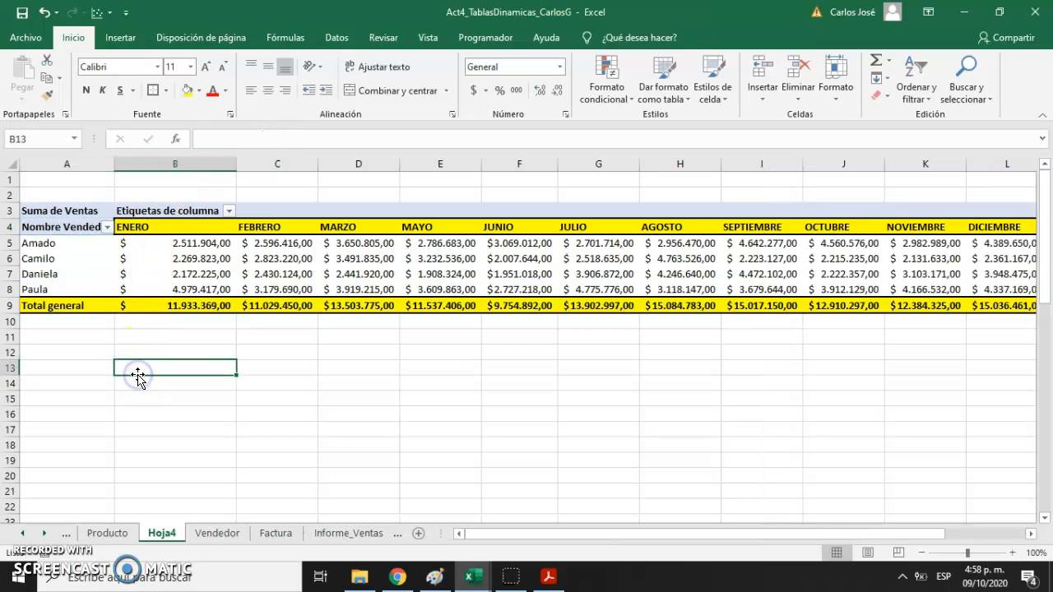
pyautogui.moveTo(114, 165); pyautogui.dragTo(127, 168)
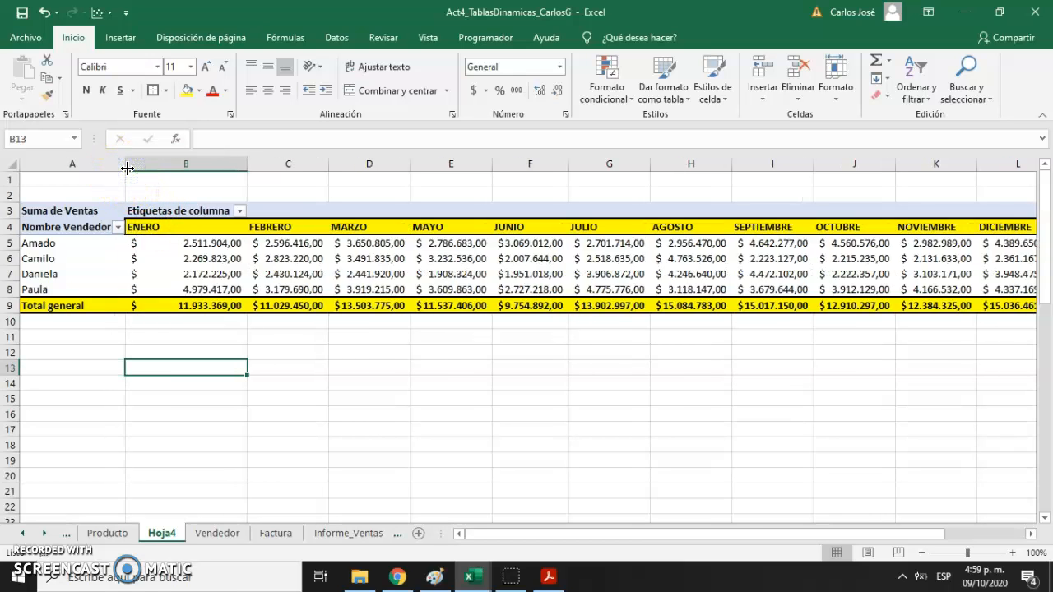
# Step: Rename the column labels header in B3 as "Meses 2019"
pyautogui.click(206, 210)
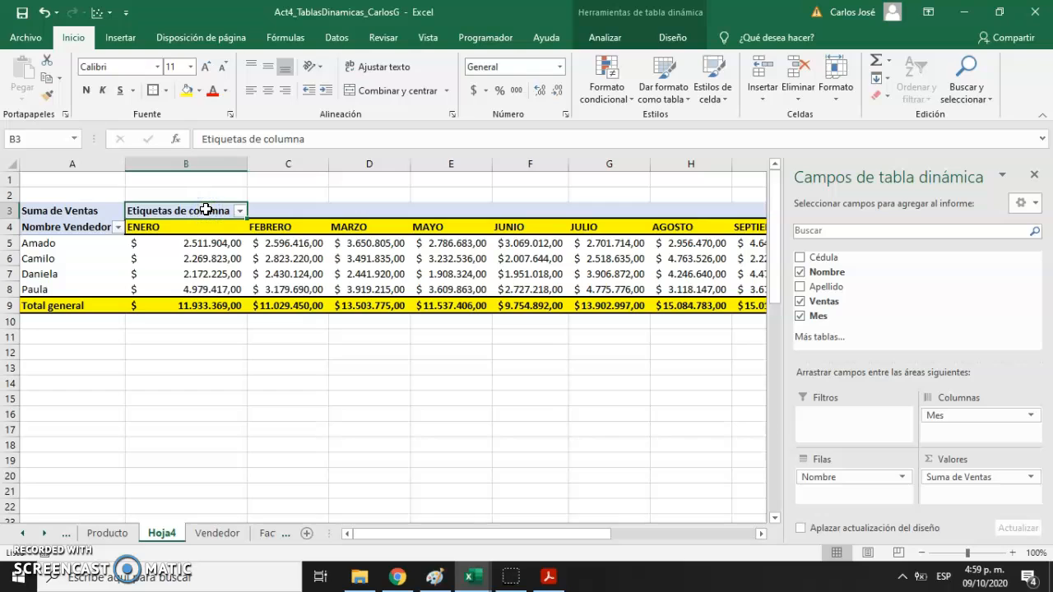
pyautogui.moveTo(317, 138); pyautogui.dragTo(169, 144)
pyautogui.write('Meses 2019')
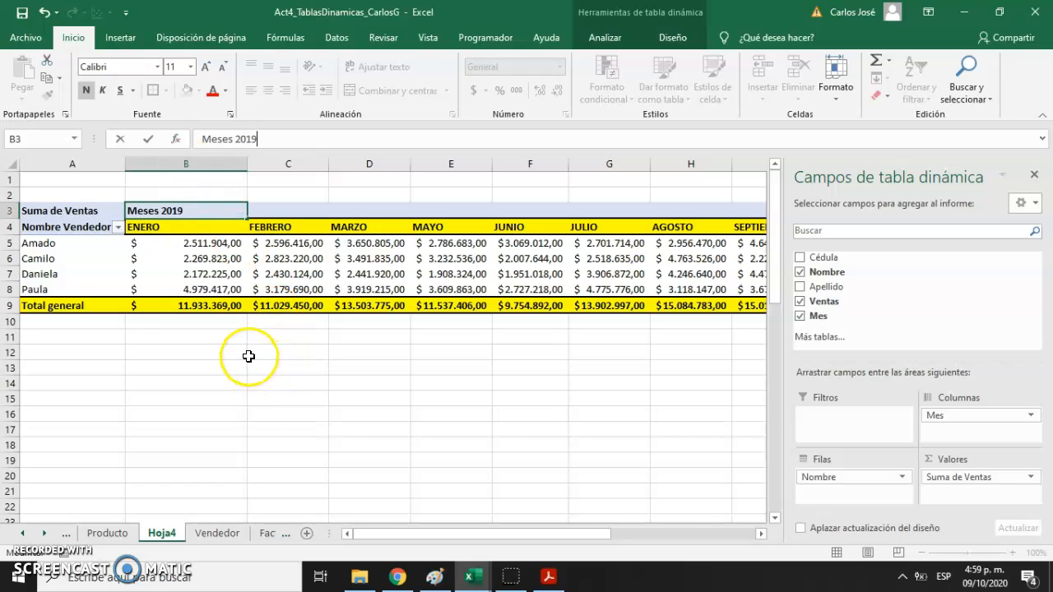
pyautogui.click(249, 356)
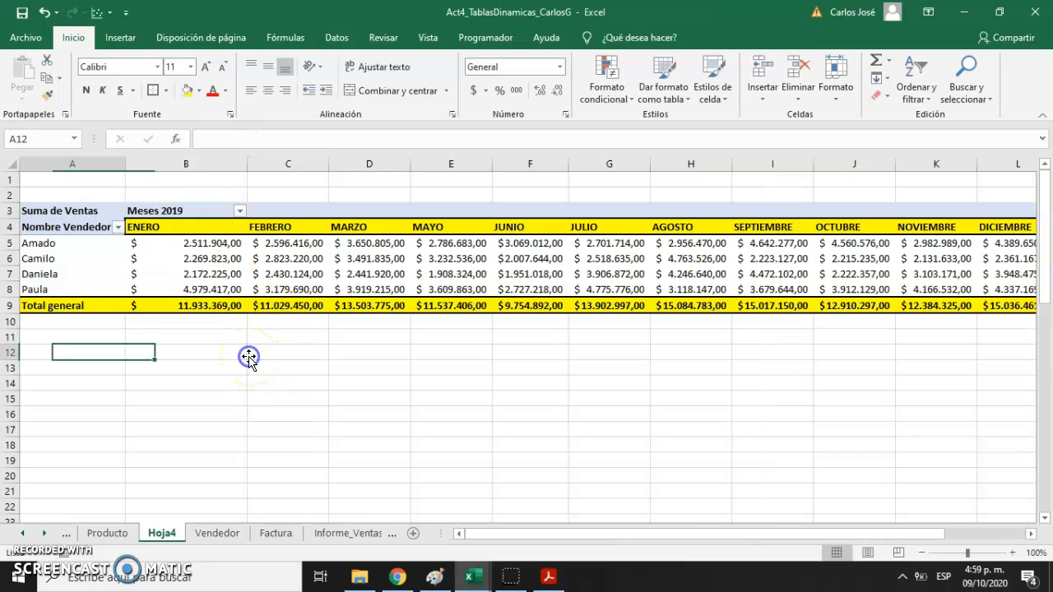
pyautogui.press('Up')
pyautogui.press('Up')
pyautogui.press('Up')
pyautogui.press('Up')
pyautogui.press('Up')
pyautogui.press('Up')
pyautogui.press('Up')
pyautogui.press('Up')
pyautogui.press('Up')
pyautogui.press('Up')
pyautogui.press('Up')
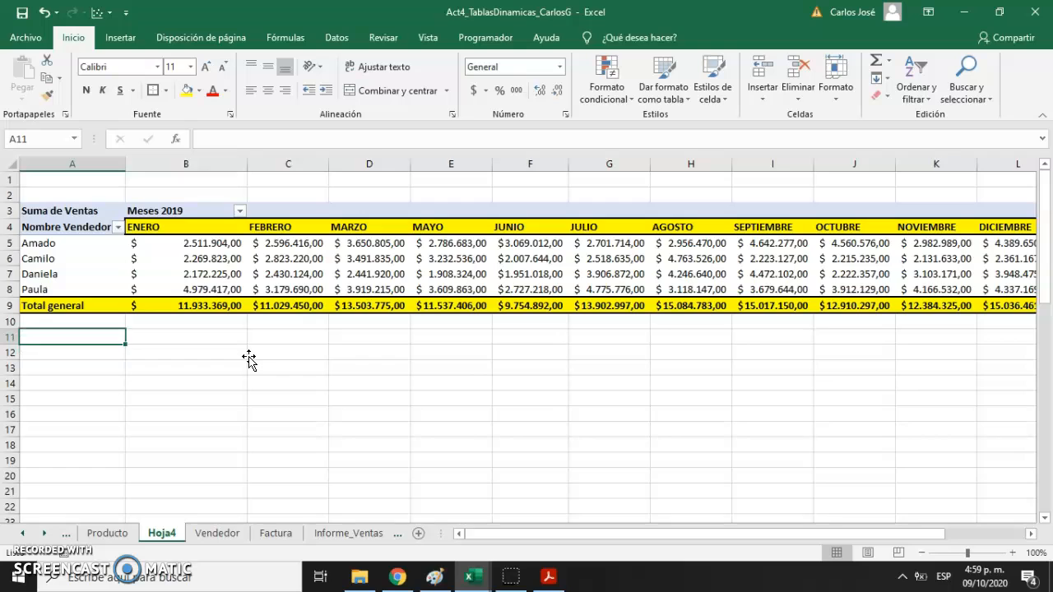
pyautogui.press('Down')
pyautogui.press('Down')
pyautogui.press('Down')
pyautogui.press('Down')
pyautogui.press('Down')
pyautogui.press('Down')
pyautogui.press('Down')
pyautogui.press('Down')
pyautogui.press('Down')
pyautogui.press('Down')
pyautogui.press('Down')
pyautogui.press('Down')
pyautogui.press('Down')
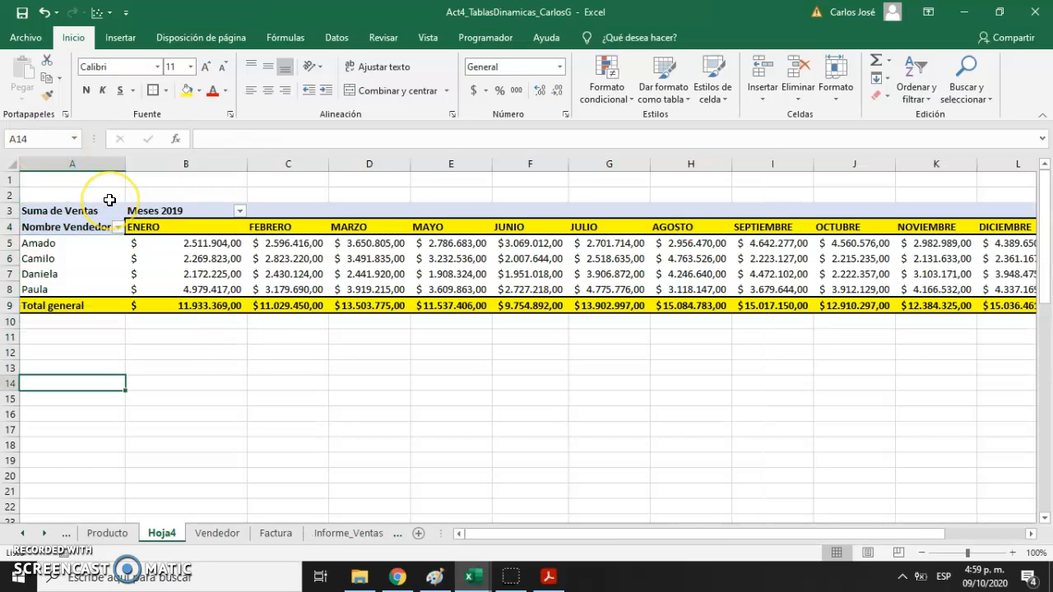
# Step: Add the Cédula field to the pivot table's Filtros area
pyautogui.click(58, 227)
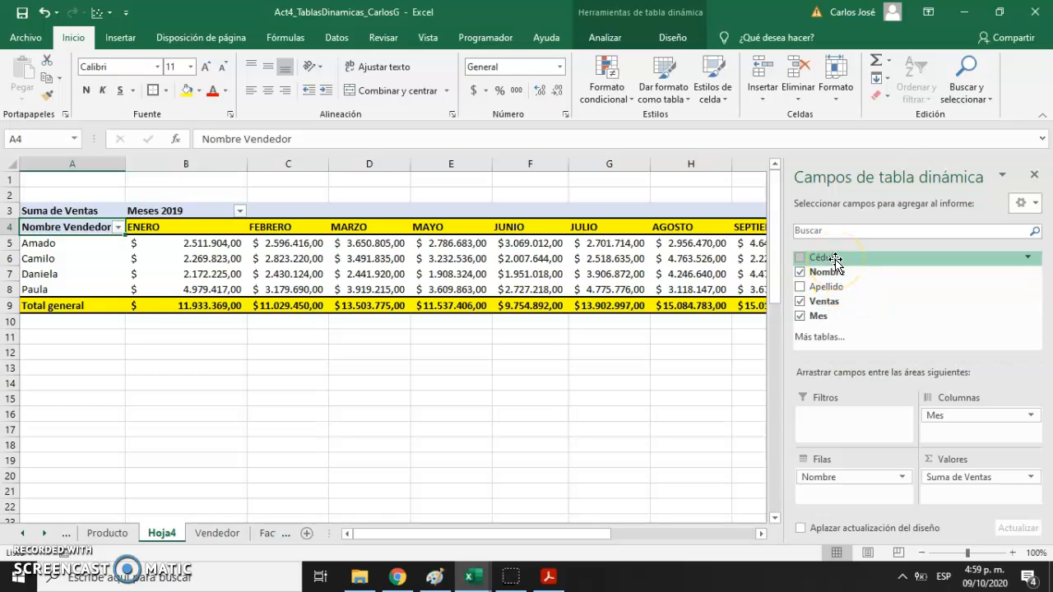
pyautogui.moveTo(835, 260); pyautogui.dragTo(835, 412)
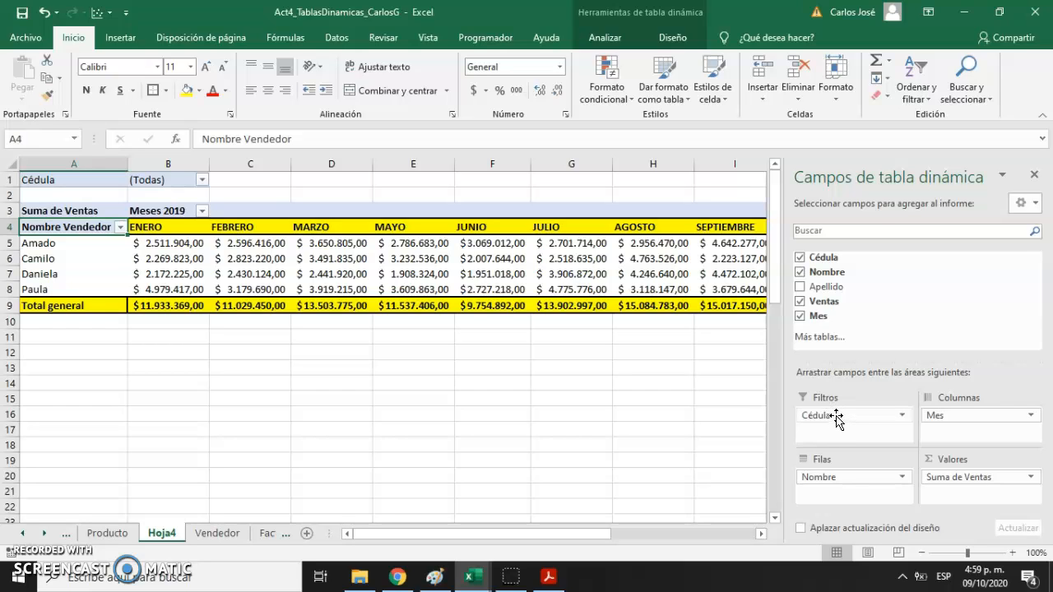
# Step: Filter the pivot table by the first ID number in the Cédula report filter
pyautogui.click(202, 180)
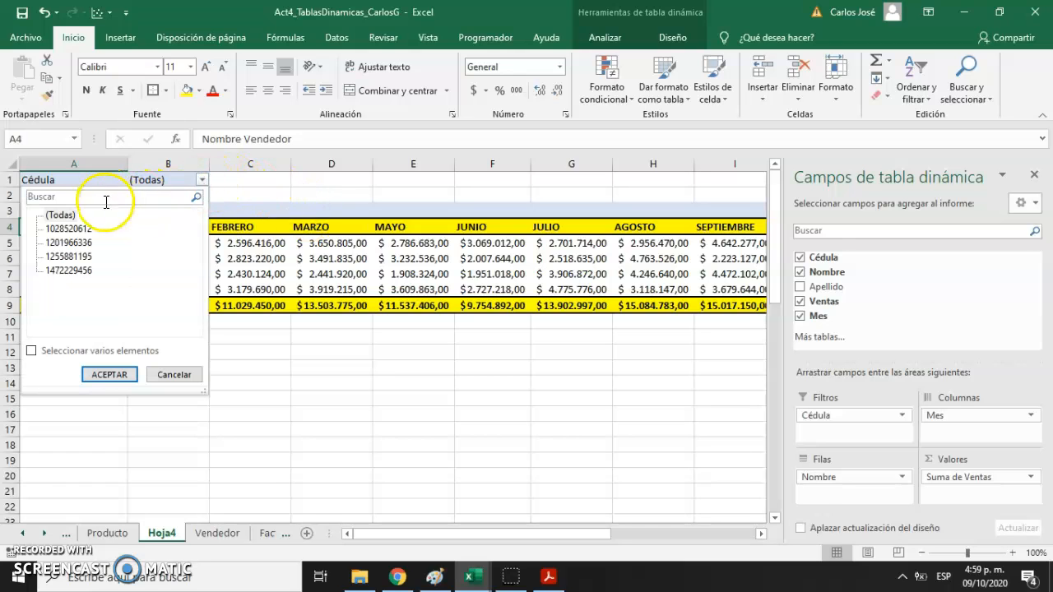
pyautogui.click(81, 229)
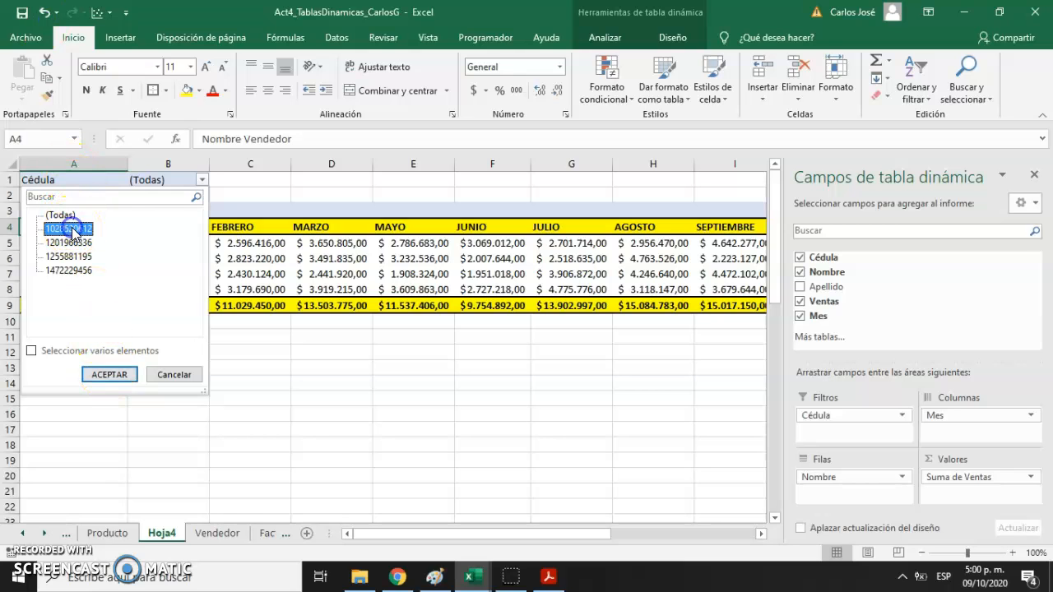
pyautogui.click(61, 228)
pyautogui.click(109, 375)
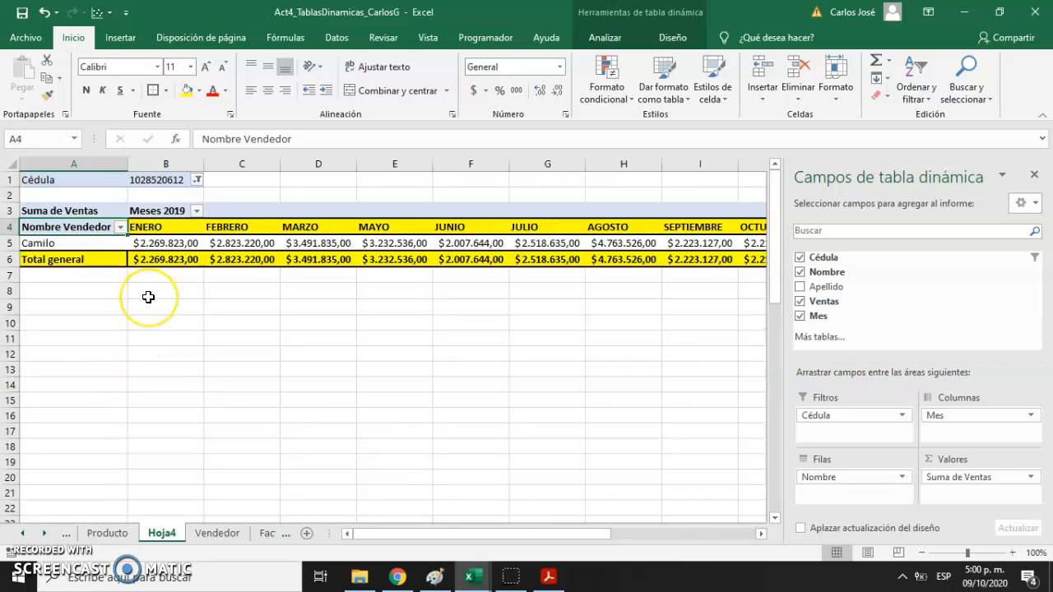
# Step: Examine the filtered seller's monthly sales across row 4's headers up to Total general
pyautogui.press('Right')
pyautogui.press('Right')
pyautogui.press('Right')
pyautogui.press('Right')
pyautogui.press('Right')
pyautogui.press('Right')
pyautogui.press('Right')
pyautogui.press('Right')
pyautogui.press('Right')
pyautogui.press('Right')
pyautogui.press('Right')
pyautogui.press('Right')
pyautogui.press('Right')
pyautogui.press('Right')
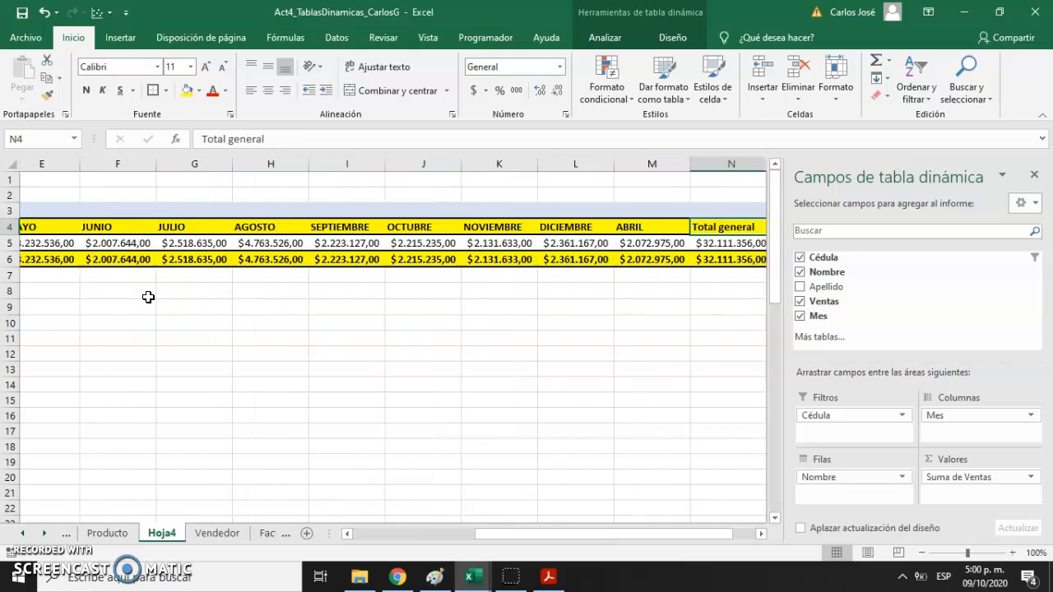
pyautogui.press('Left')
pyautogui.press('Home')
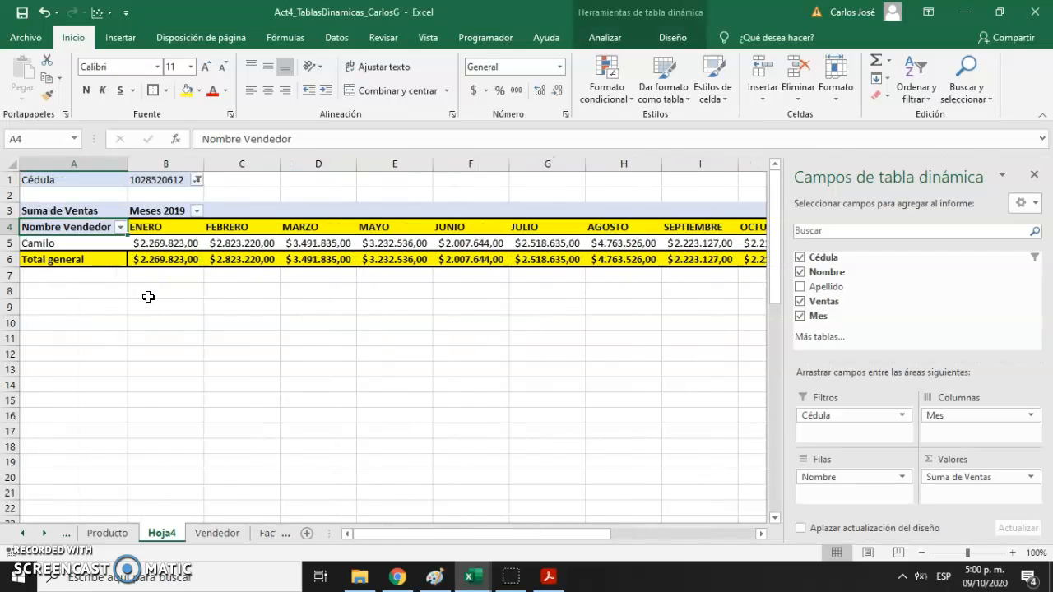
# Step: Allow multiple items in the Cédula filter and select (Todas) to show all sellers again
pyautogui.click(198, 180)
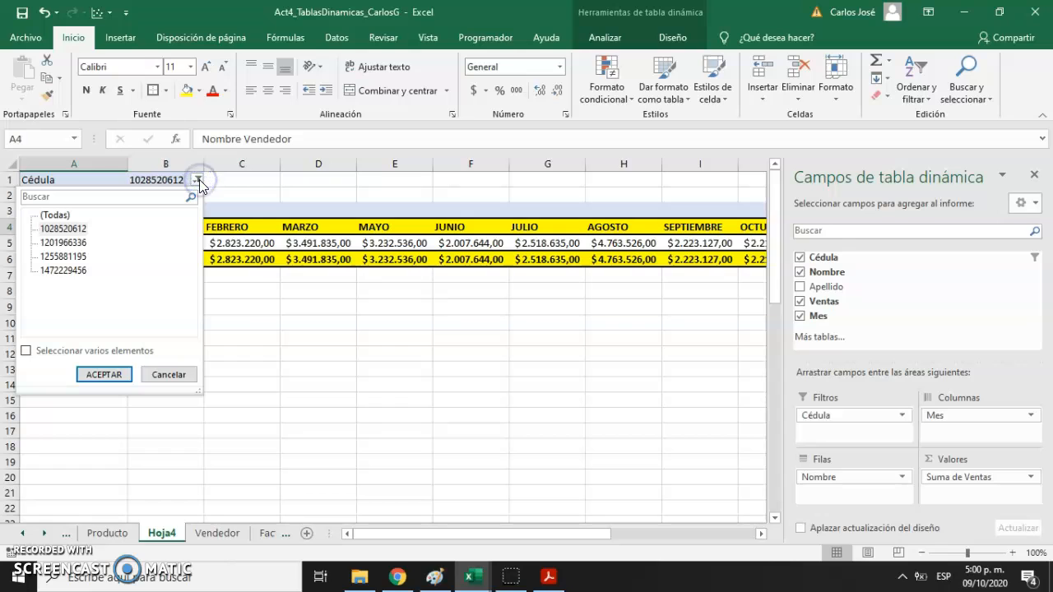
pyautogui.click(28, 352)
pyautogui.click(44, 215)
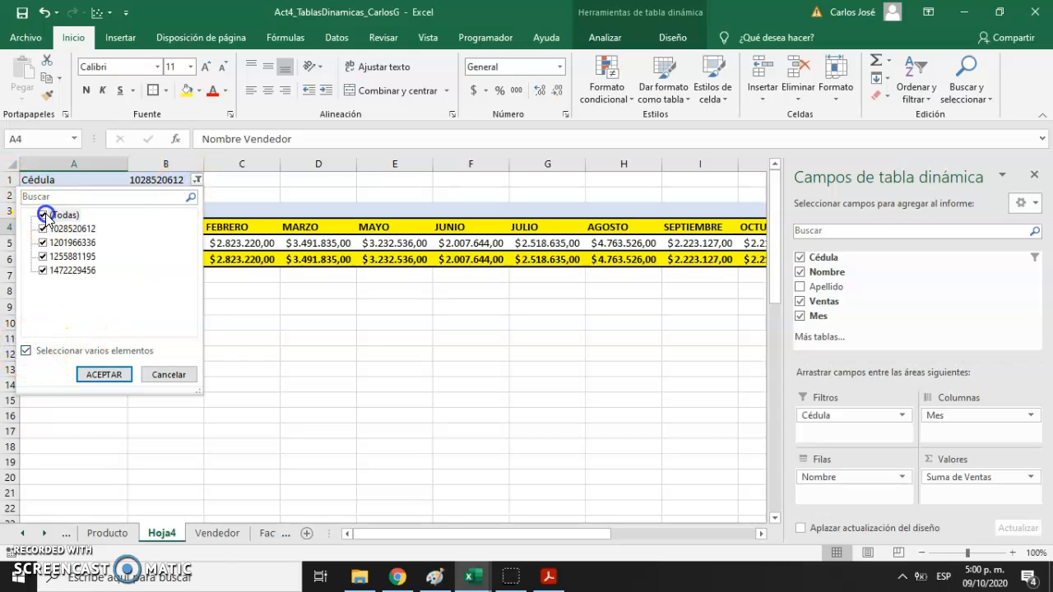
pyautogui.click(108, 366)
pyautogui.click(158, 368)
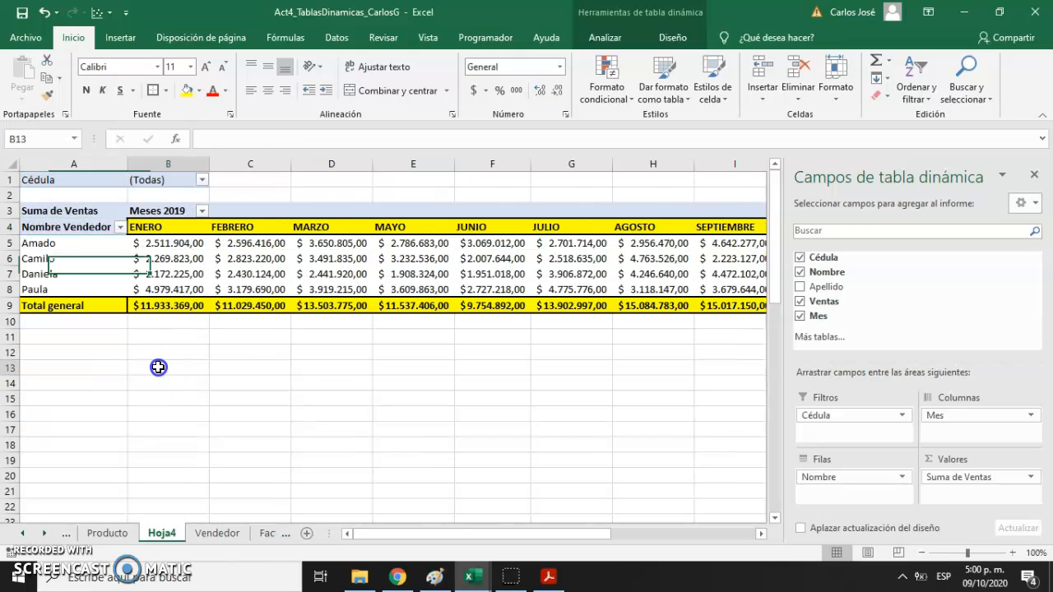
# Step: Review the sort and filter options available for the Nombre Vendedor field
pyautogui.click(46, 238)
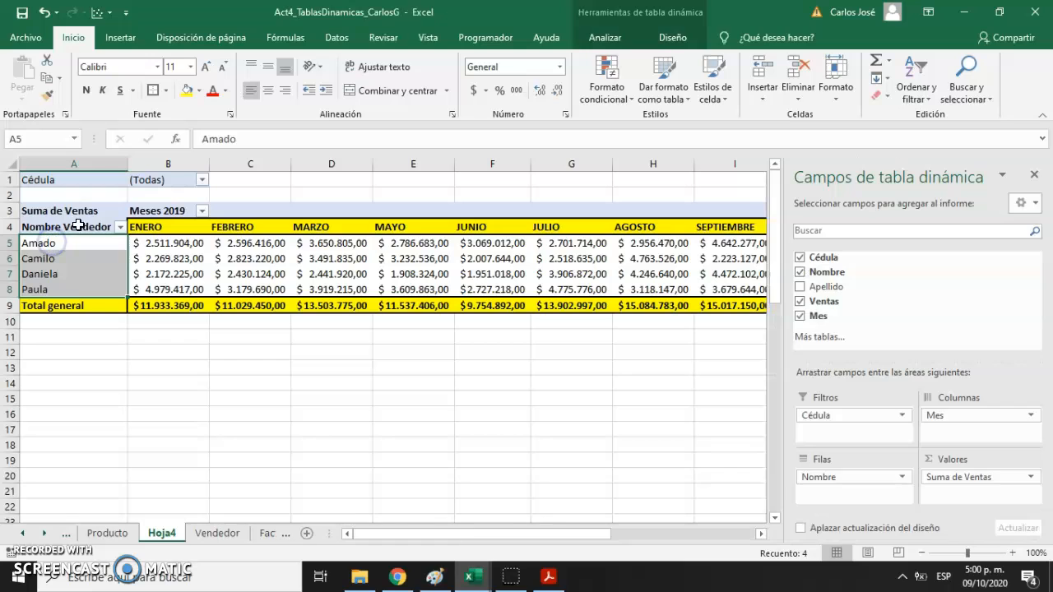
pyautogui.click(119, 228)
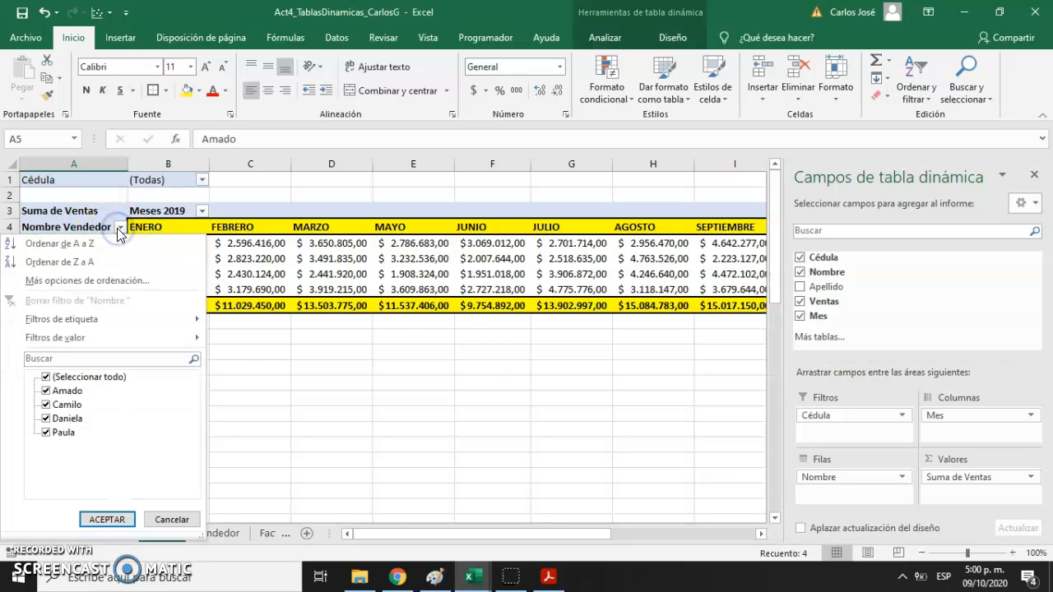
pyautogui.click(119, 228)
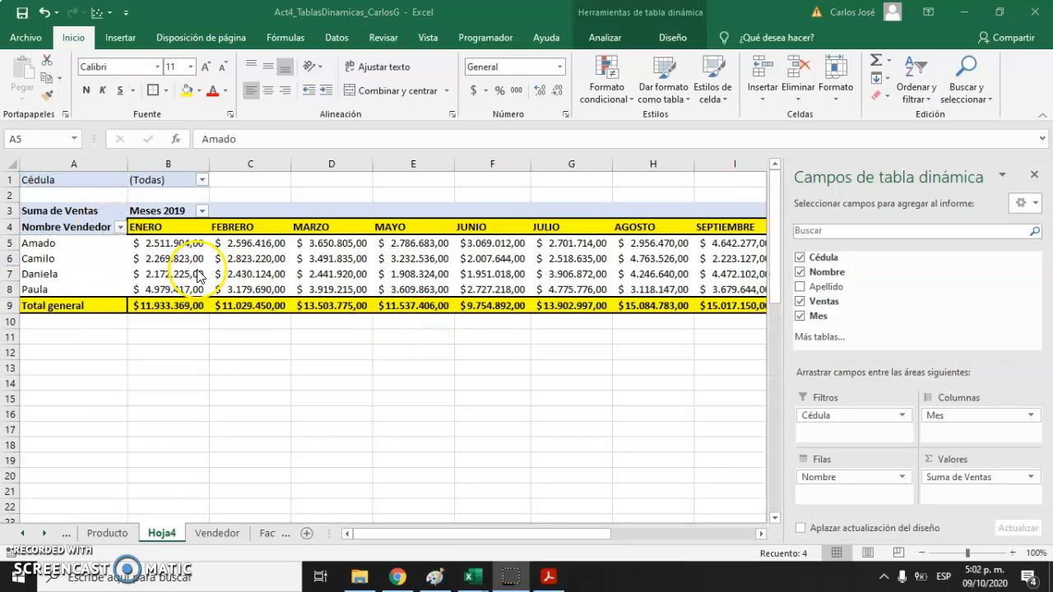
pyautogui.click(59, 238)
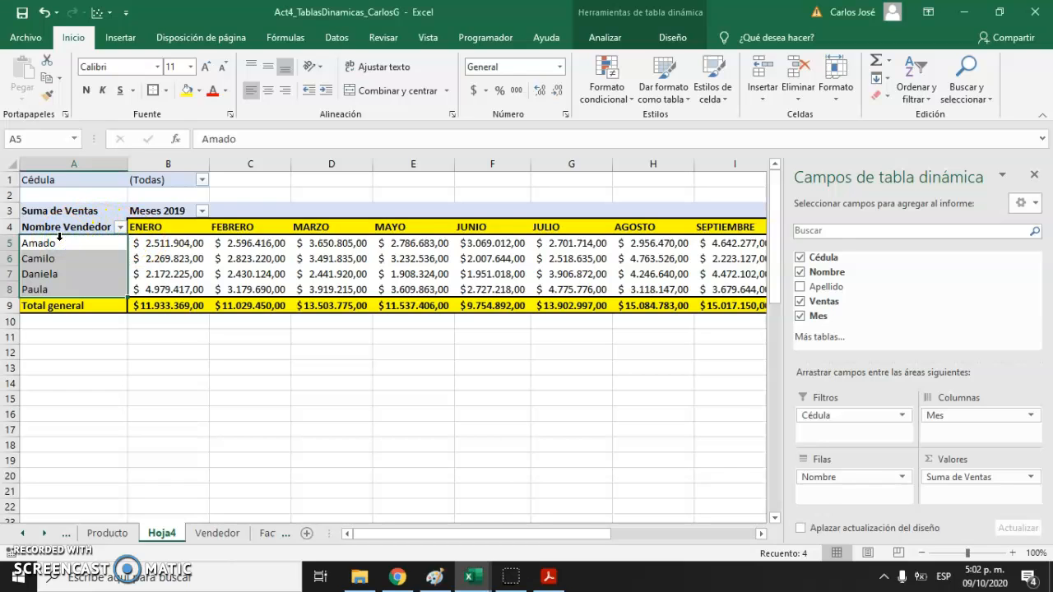
pyautogui.click(120, 227)
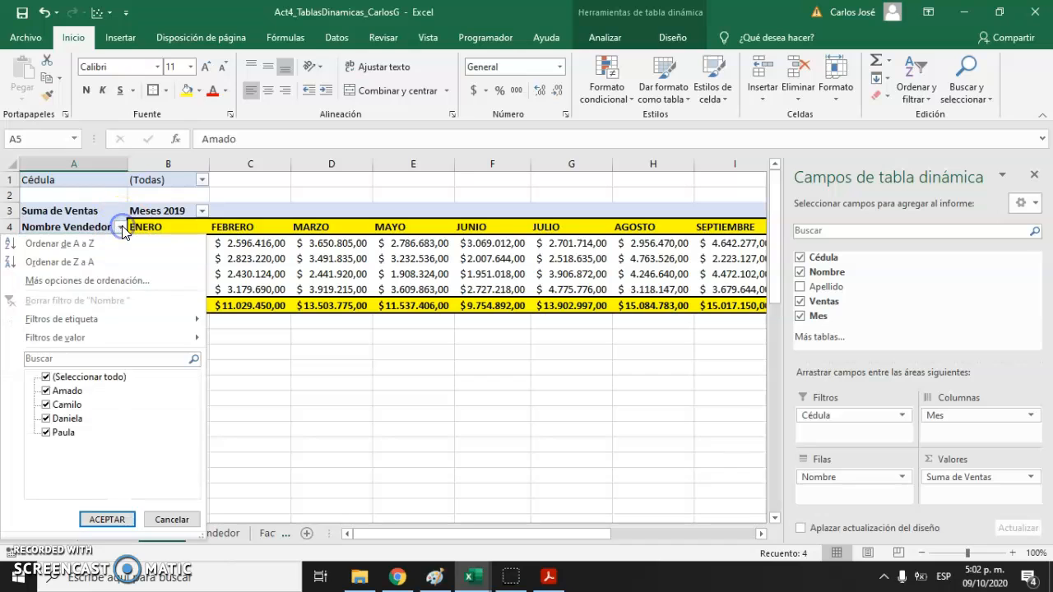
pyautogui.click(121, 228)
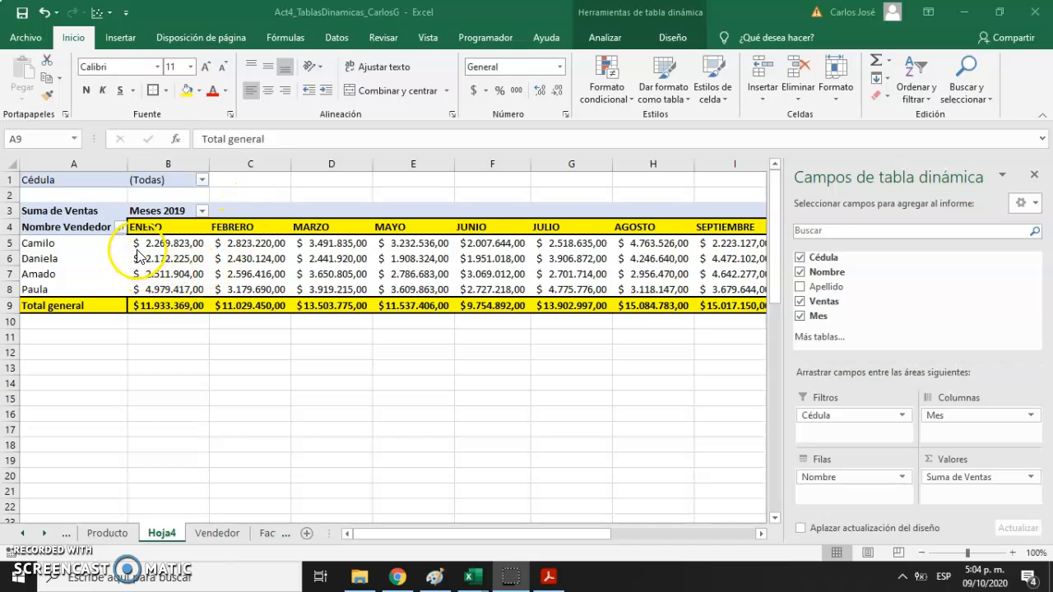
# Step: Sort the sellers in descending order by Suma de Ventas using the additional sort options
pyautogui.click(121, 230)
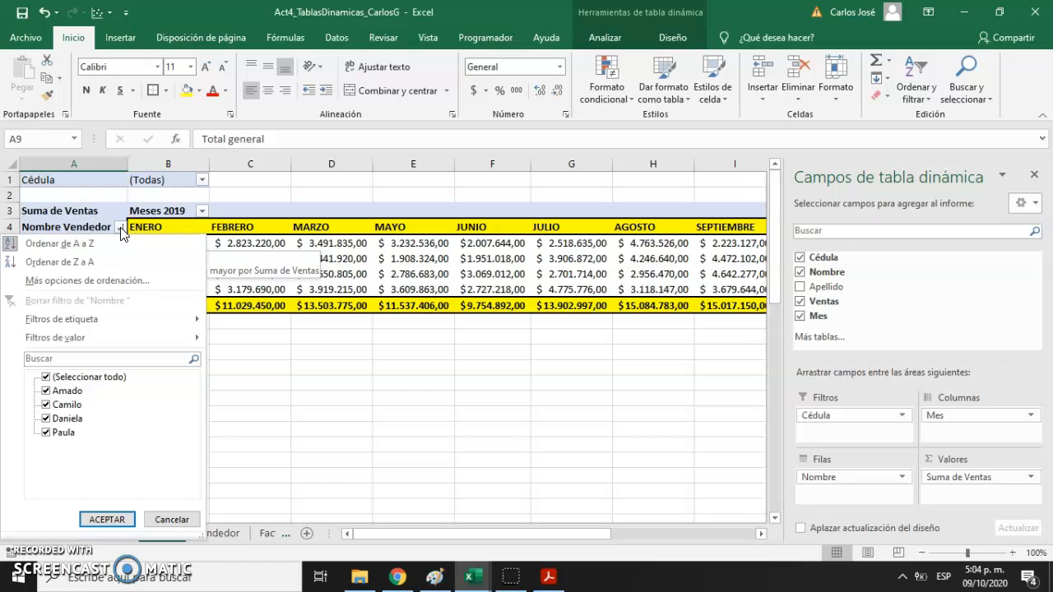
pyautogui.click(121, 230)
pyautogui.click(120, 227)
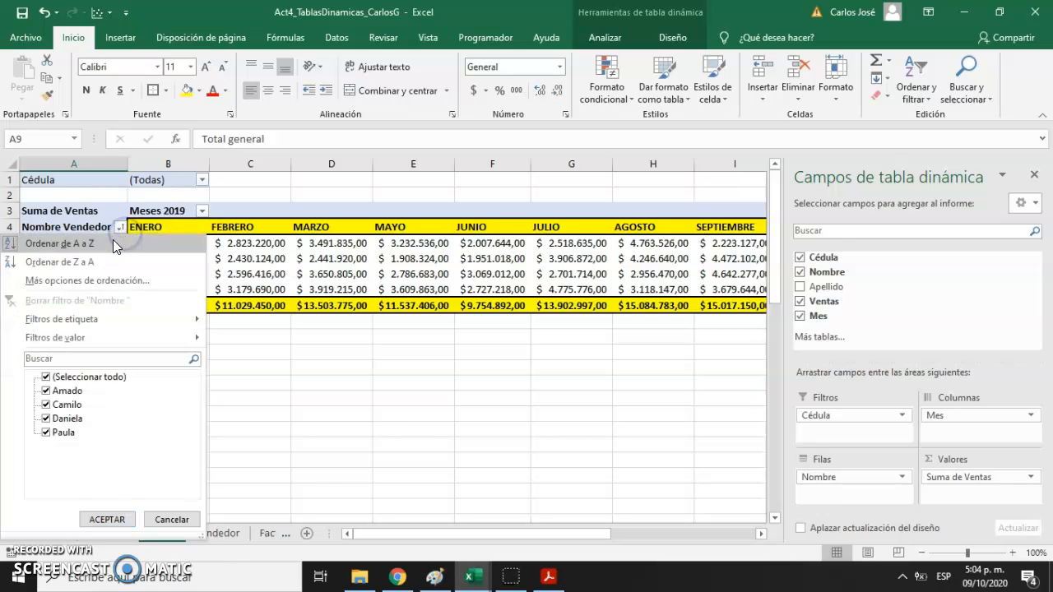
pyautogui.click(106, 281)
pyautogui.click(639, 213)
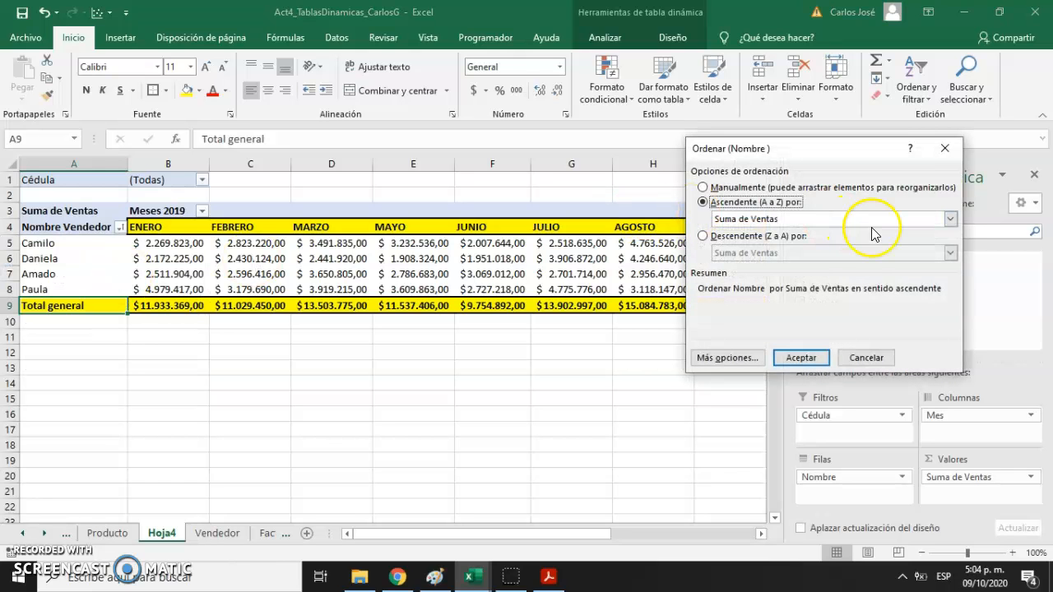
pyautogui.click(703, 236)
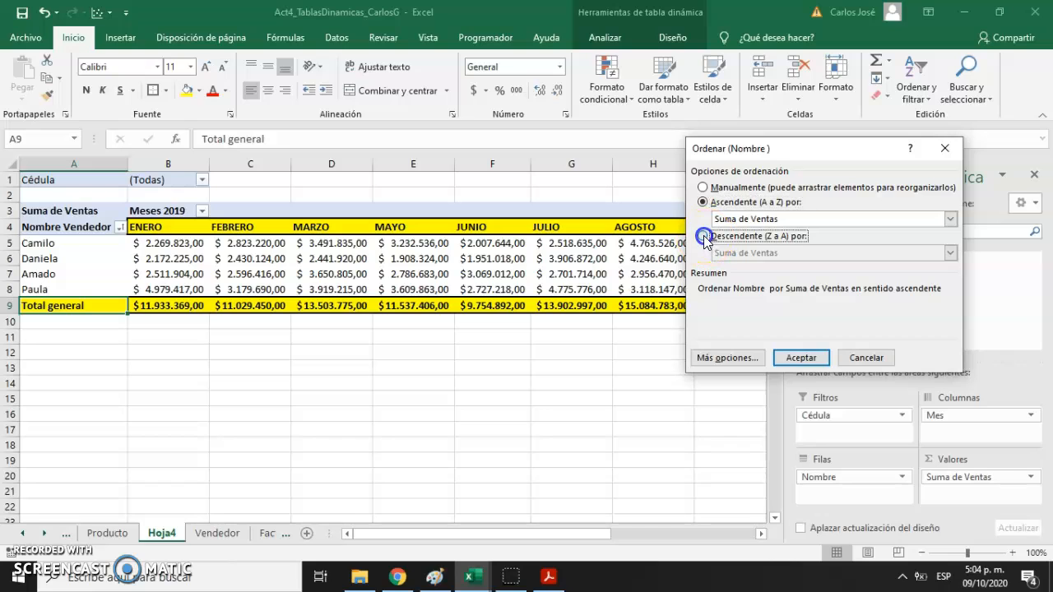
pyautogui.click(810, 362)
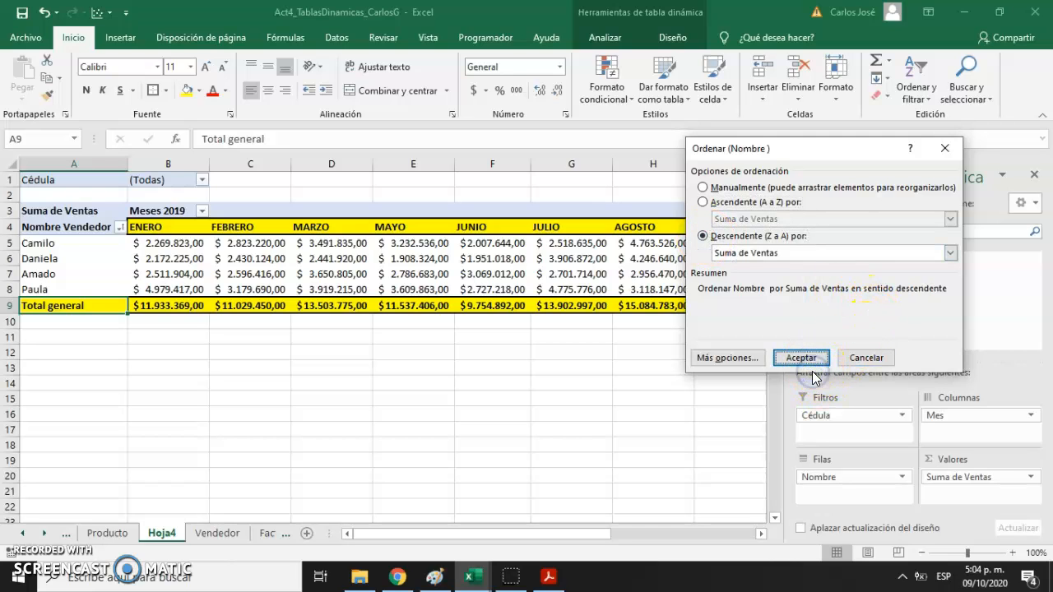
pyautogui.click(555, 404)
pyautogui.click(484, 412)
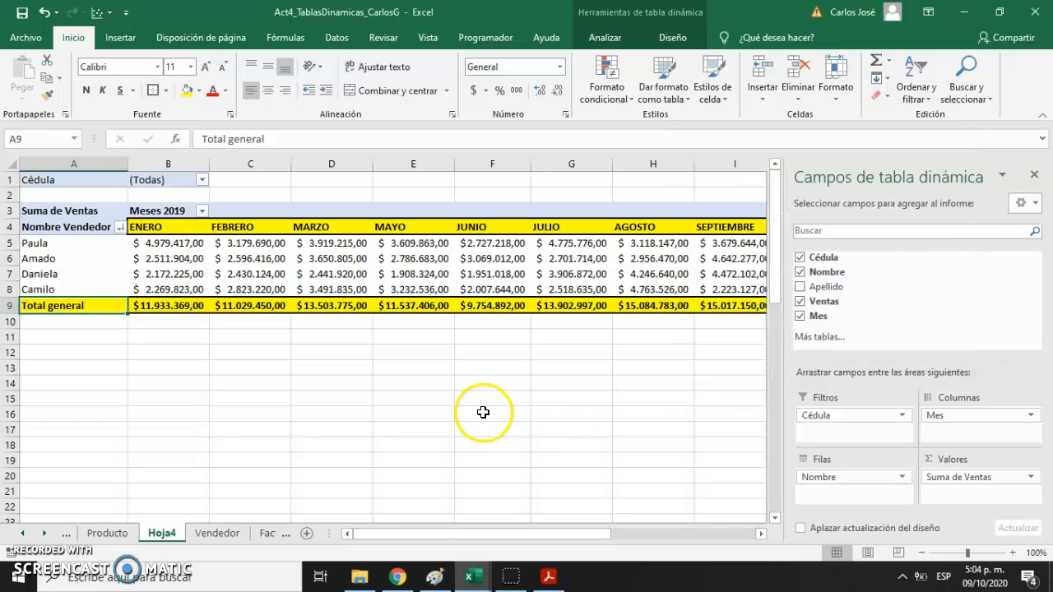
# Step: Examine the Total general column to check the sellers' order by total sales
pyautogui.press('Right')
pyautogui.press('Right')
pyautogui.press('Right')
pyautogui.press('Right')
pyautogui.press('Right')
pyautogui.press('Right')
pyautogui.press('Right')
pyautogui.press('Right')
pyautogui.press('Right')
pyautogui.press('Right')
pyautogui.press('Right')
pyautogui.press('Right')
pyautogui.press('Right')
pyautogui.press('Right')
pyautogui.press('Right')
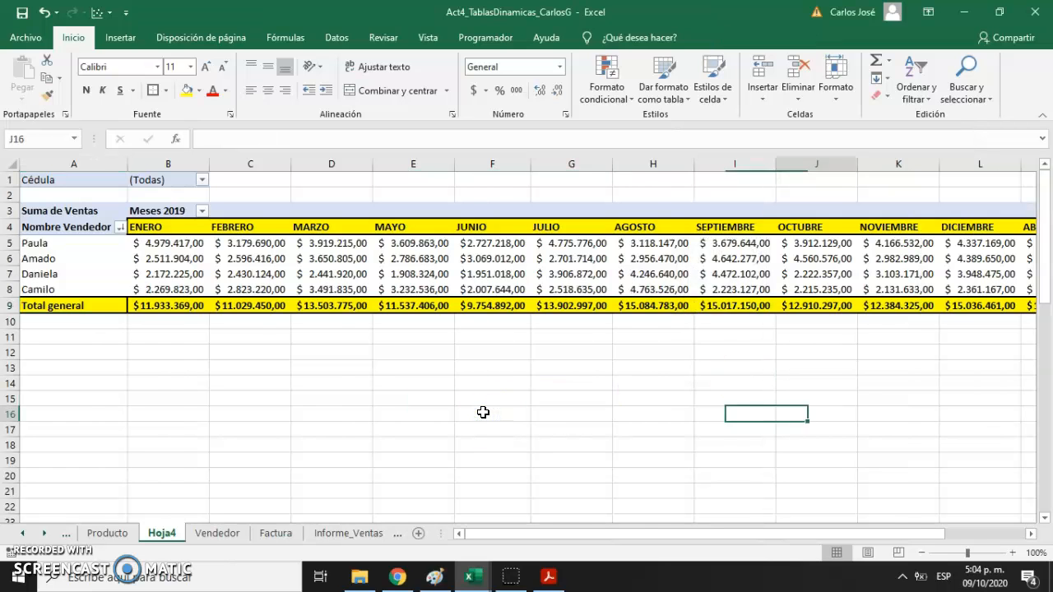
pyautogui.press('Left')
pyautogui.press('Left')
pyautogui.press('Left')
pyautogui.press('Left')
pyautogui.press('Left')
pyautogui.press('Up')
pyautogui.press('Up')
pyautogui.press('Up')
pyautogui.press('Up')
pyautogui.press('Up')
pyautogui.press('Up')
pyautogui.press('Up')
pyautogui.press('Up')
pyautogui.press('Up')
pyautogui.press('Left')
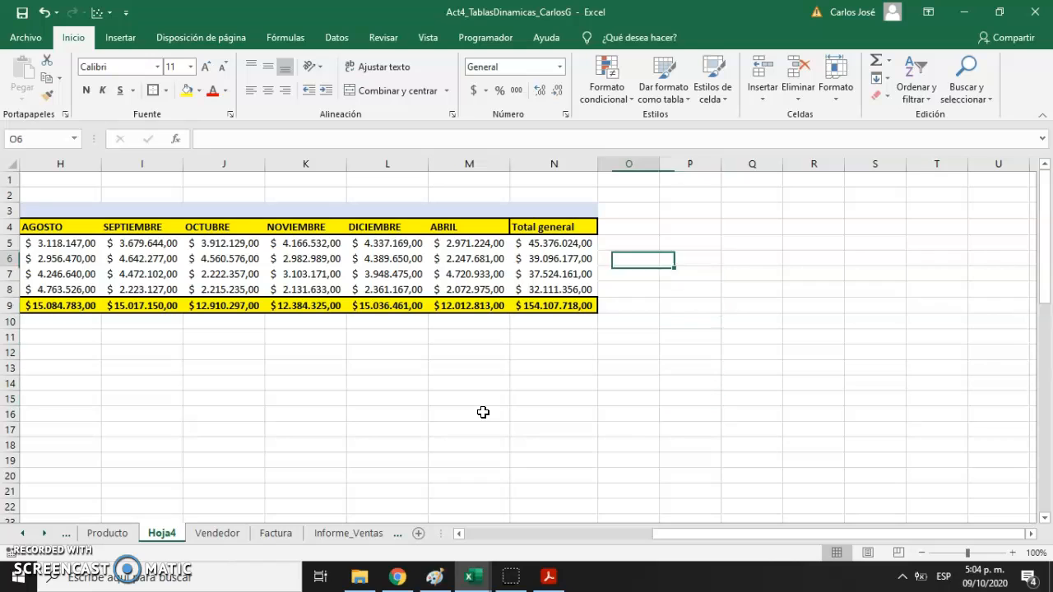
pyautogui.press('Up')
pyautogui.press('Up')
pyautogui.press('Left')
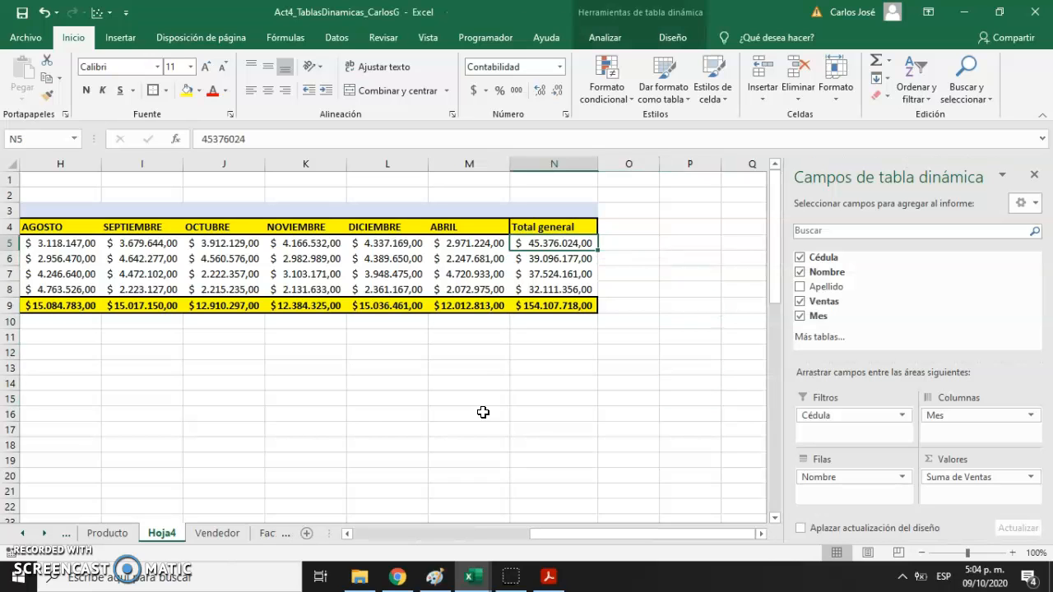
# Step: Examine the first-ranked seller's row from the name across to its Total general amount
pyautogui.press('Home')
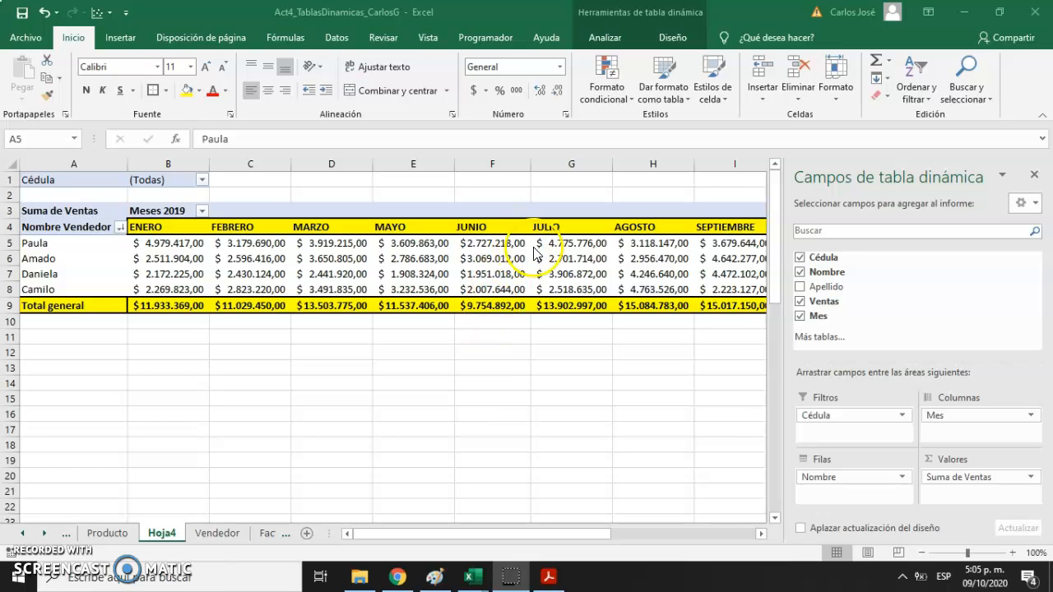
pyautogui.press('Right')
pyautogui.press('Right')
pyautogui.press('Right')
pyautogui.press('Right')
pyautogui.press('Right')
pyautogui.press('Right')
pyautogui.press('Right')
pyautogui.press('Right')
pyautogui.press('Right')
pyautogui.press('Right')
pyautogui.press('Right')
pyautogui.press('Right')
pyautogui.press('Right')
pyautogui.press('Right')
pyautogui.press('Right')
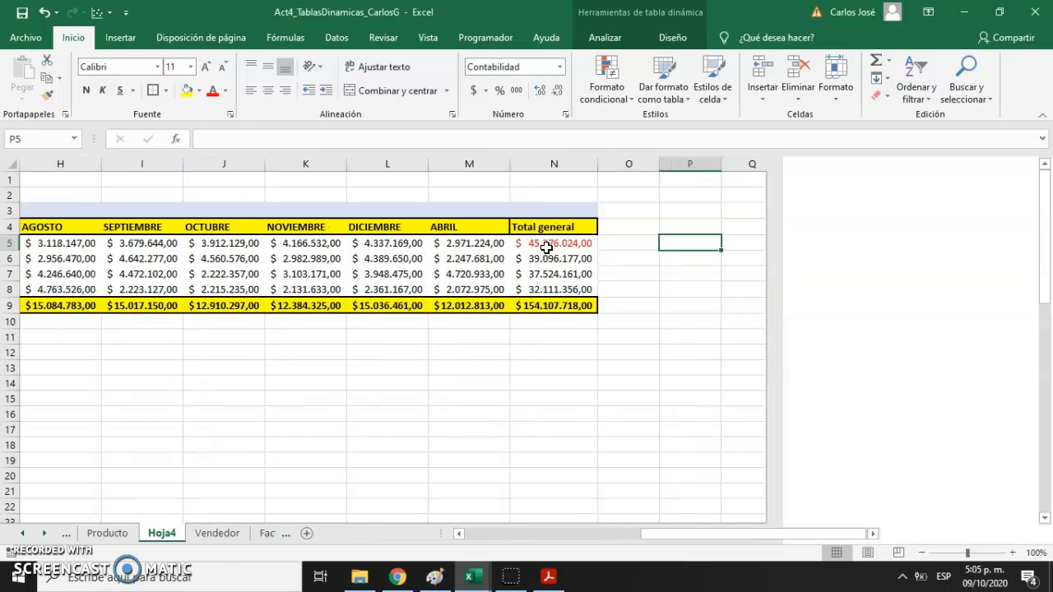
pyautogui.press('Left')
pyautogui.press('Left')
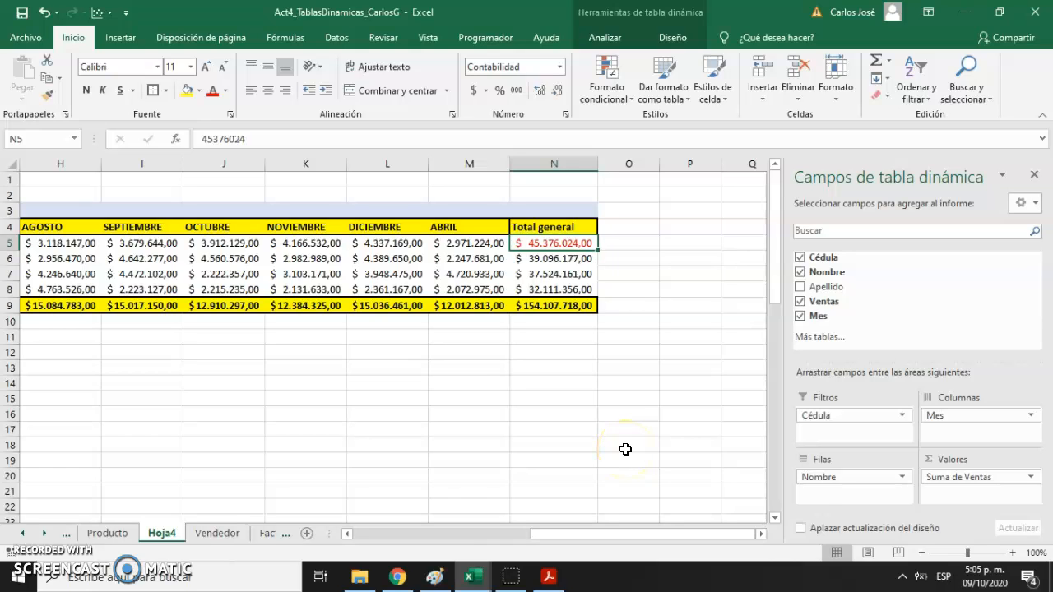
# Step: Compare the sellers' sales month by month in the pivot table, starting with ENERO
pyautogui.press('Left')
pyautogui.press('Left')
pyautogui.press('Left')
pyautogui.press('Left')
pyautogui.press('Left')
pyautogui.press('Left')
pyautogui.press('Left')
pyautogui.press('Left')
pyautogui.press('Left')
pyautogui.press('Left')
pyautogui.press('Left')
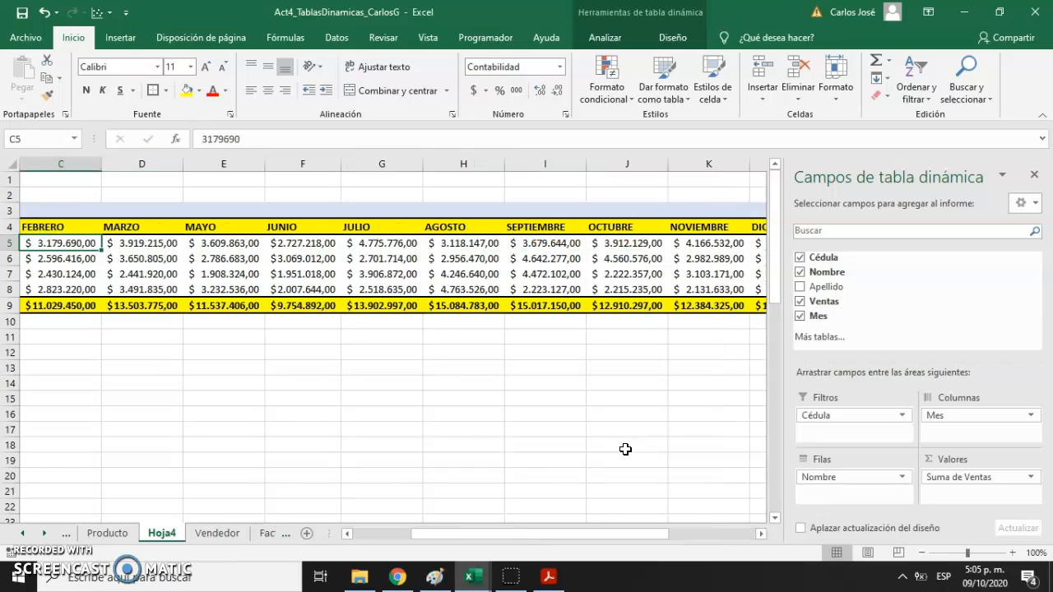
pyautogui.press('Left')
pyautogui.press('Left')
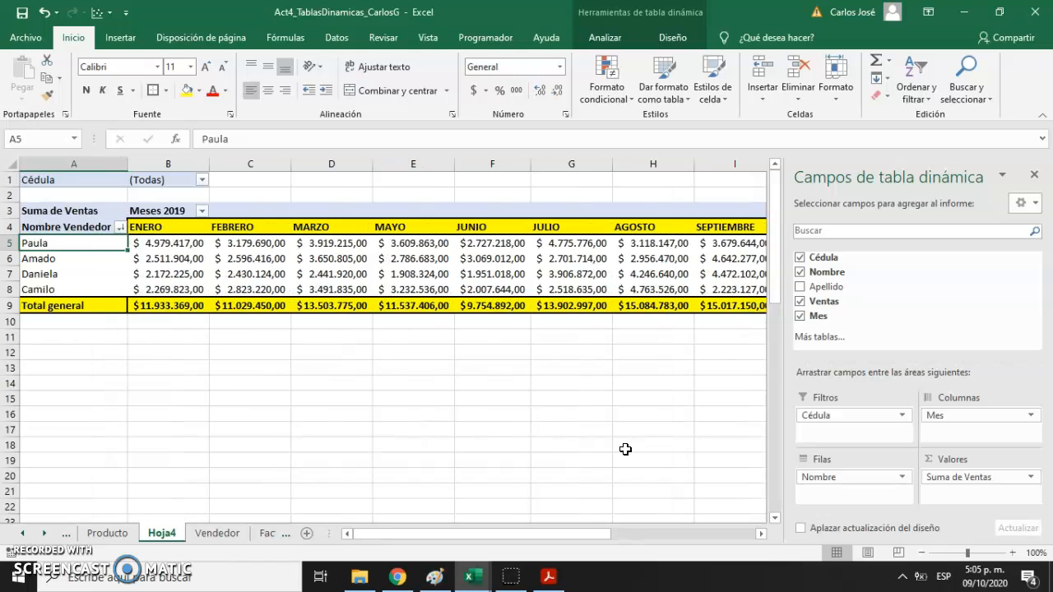
pyautogui.press('Right')
pyautogui.press('Right')
pyautogui.press('Left')
pyautogui.press('Down')
pyautogui.press('Down')
pyautogui.press('Down')
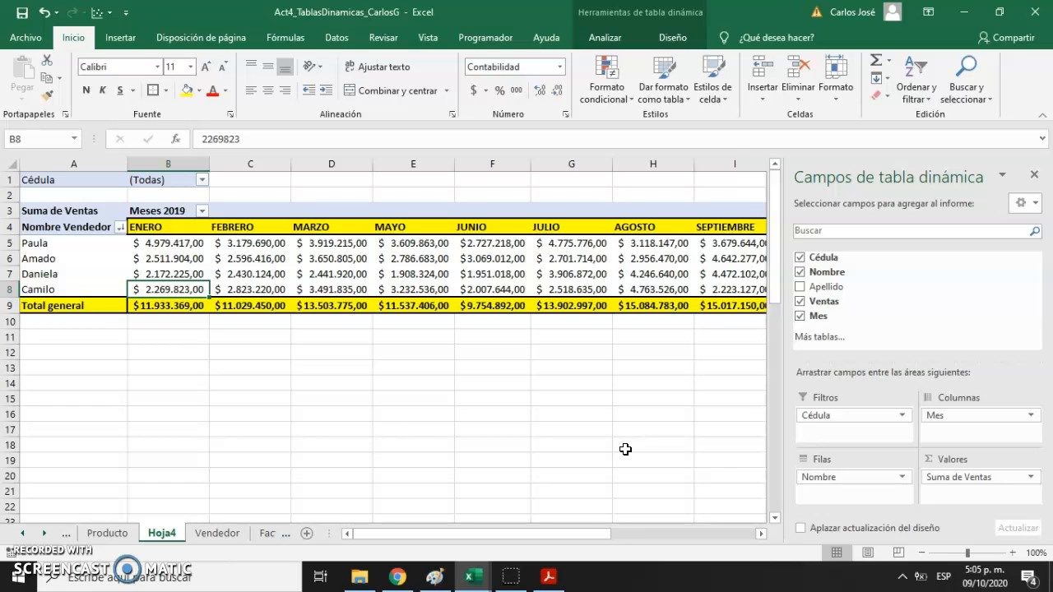
pyautogui.press('Up')
pyautogui.press('Up')
pyautogui.press('Up')
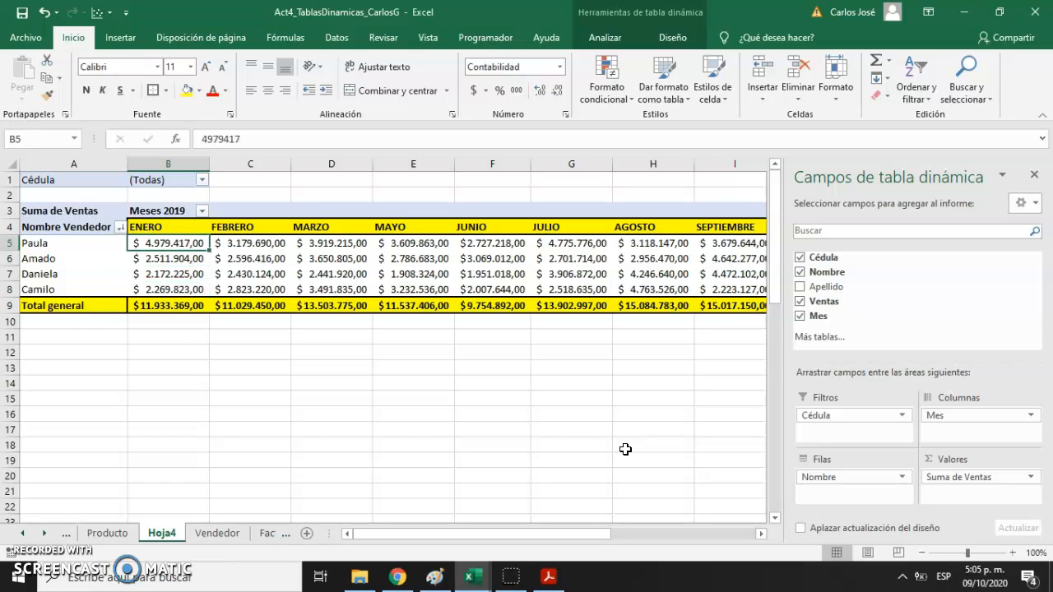
pyautogui.press('Right')
pyautogui.press('Right')
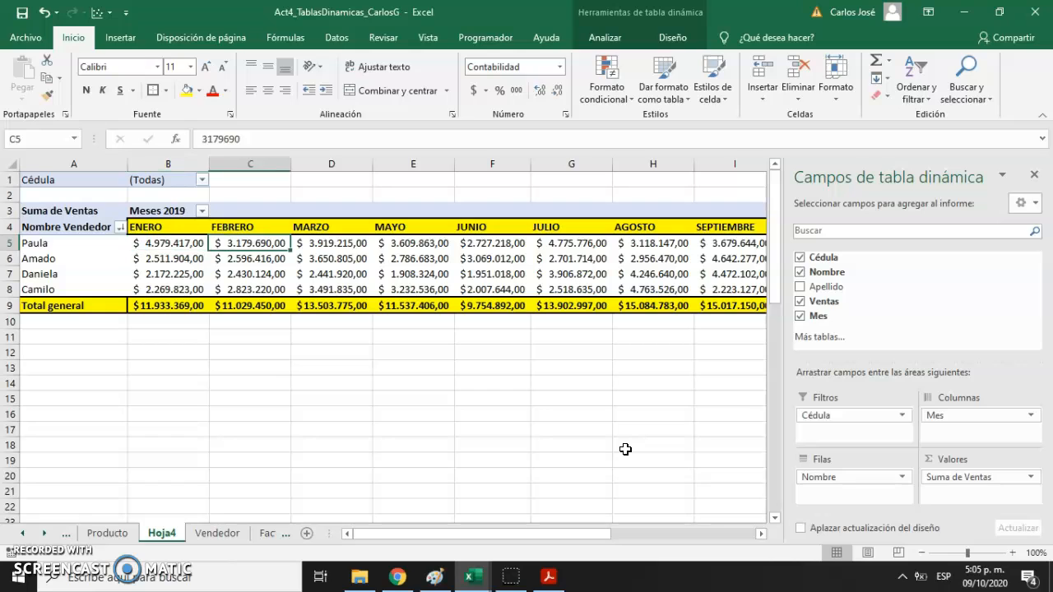
pyautogui.press('Right')
pyautogui.press('Right')
pyautogui.press('Left')
pyautogui.press('Down')
pyautogui.press('Down')
pyautogui.press('Down')
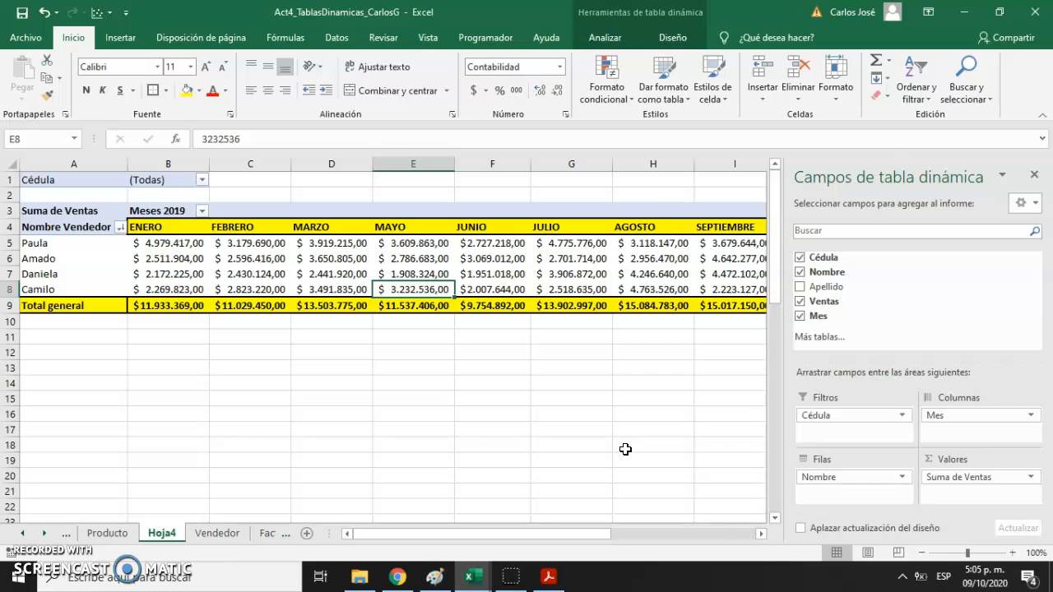
pyautogui.press('Down')
pyautogui.press('Down')
pyautogui.press('Down')
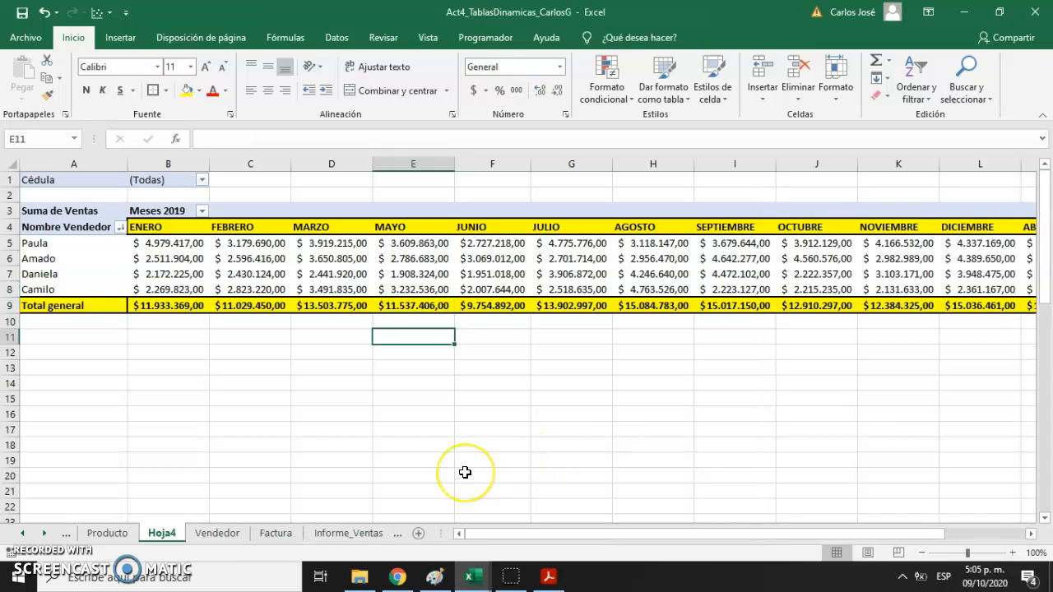
pyautogui.press('Down')
pyautogui.press('Left')
pyautogui.press('Left')
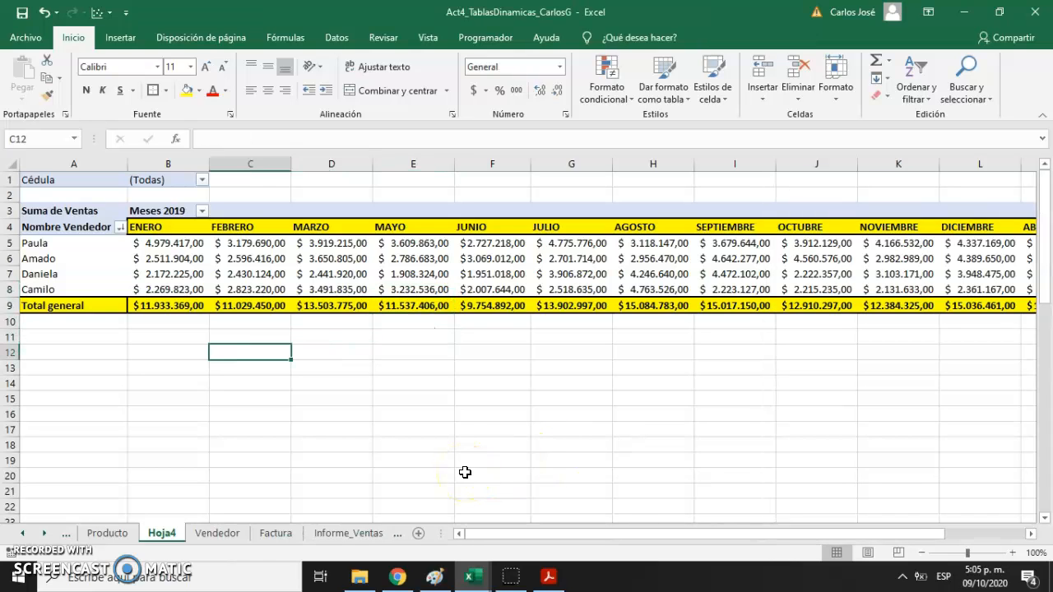
# Step: Rename the sheet Hoja4 as Tablas Dinamicas
pyautogui.rightClick(163, 538)
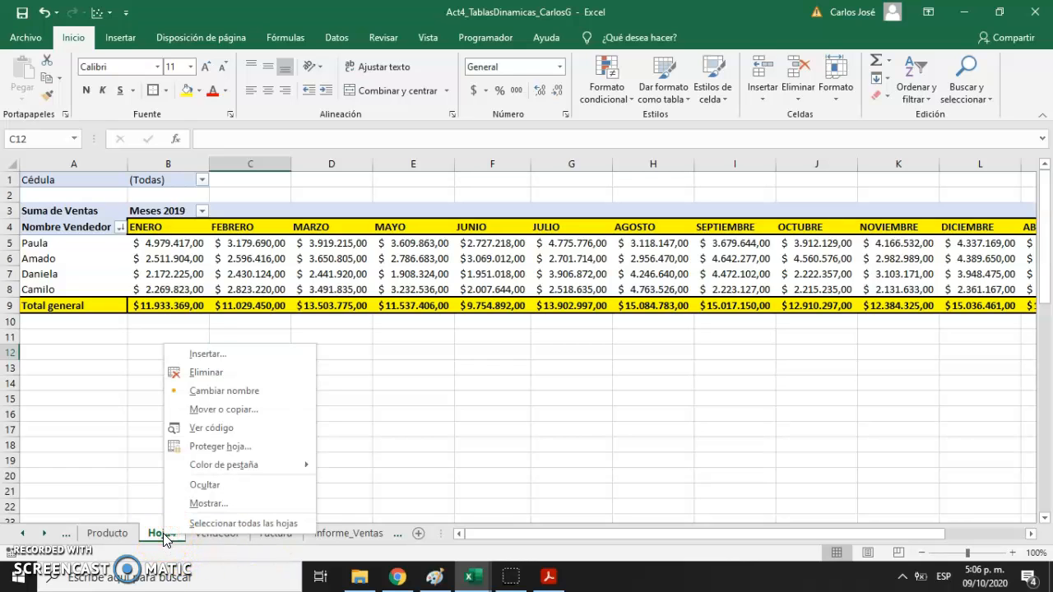
pyautogui.click(239, 391)
pyautogui.write('Tab')
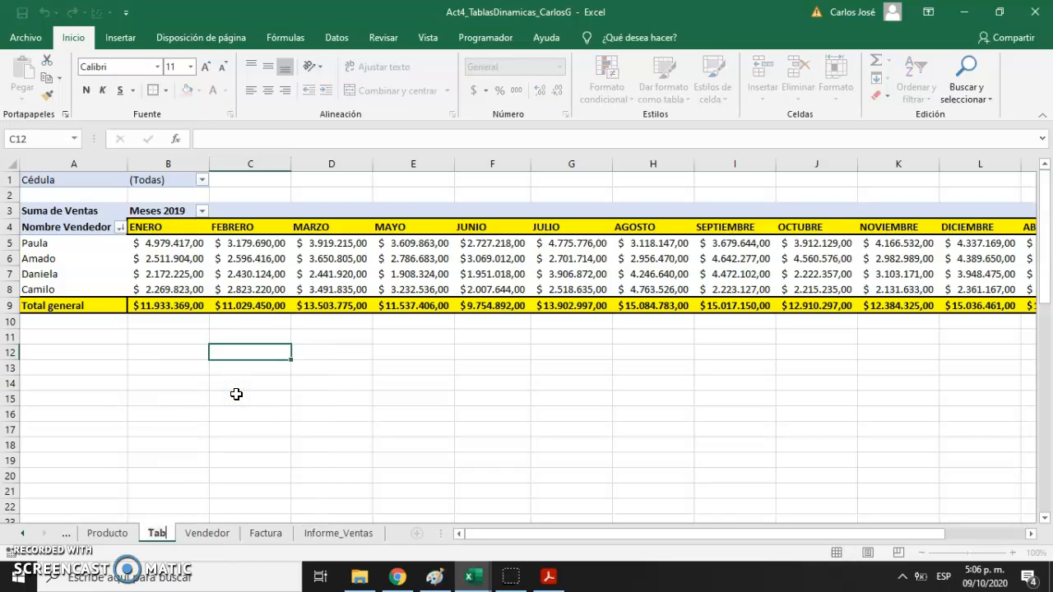
pyautogui.write('las Dinamicas')
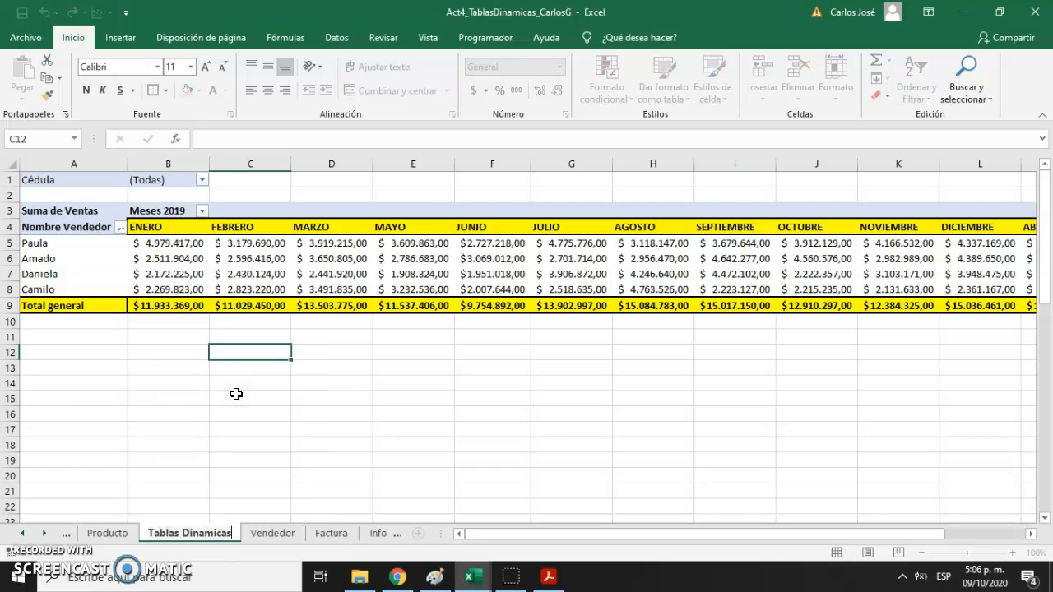
pyautogui.click(154, 388)
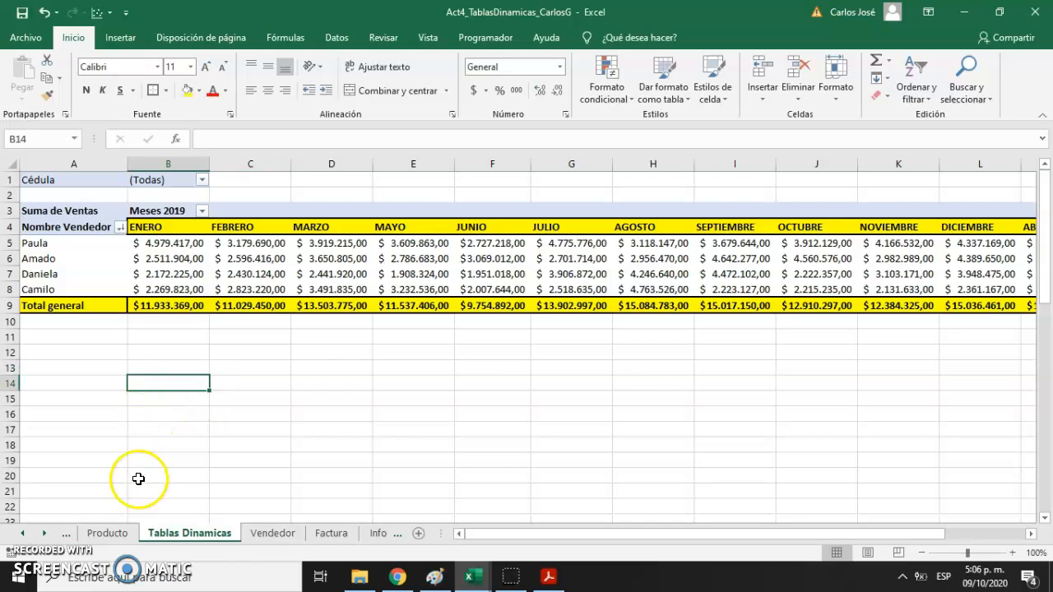
# Step: Review the columns of the product table on the Producto sheet
pyautogui.click(104, 536)
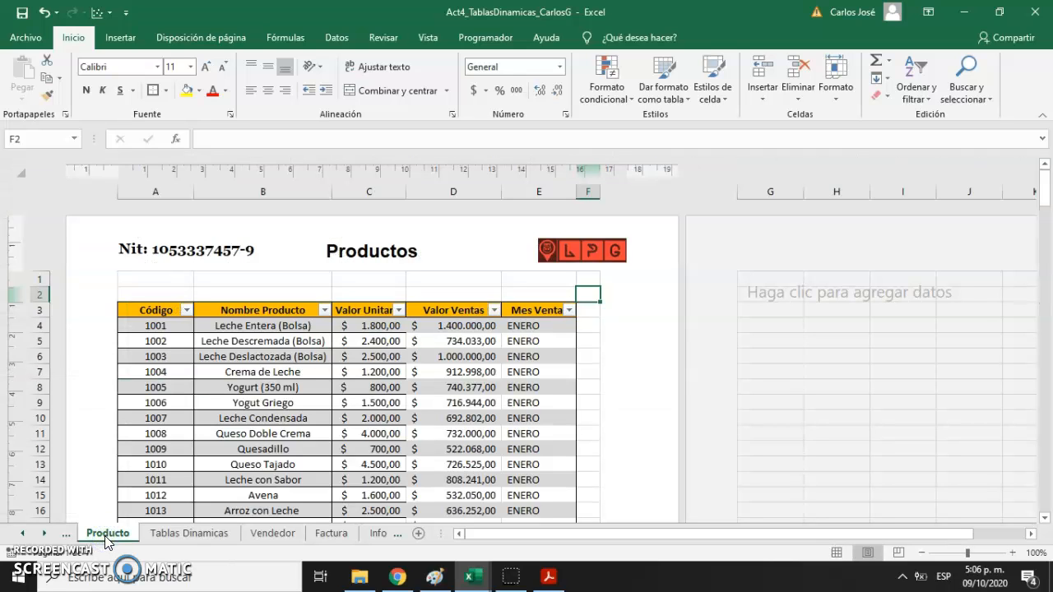
pyautogui.click(267, 356)
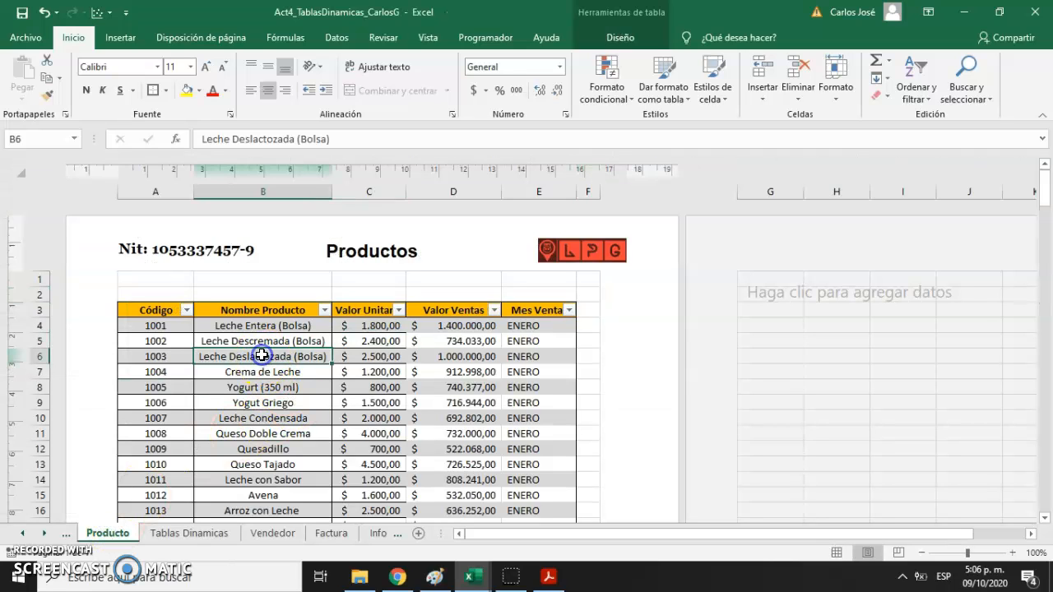
pyautogui.press('Right')
pyautogui.press('Right')
pyautogui.press('Up')
pyautogui.press('Up')
pyautogui.press('Right')
pyautogui.press('Left')
pyautogui.press('Left')
pyautogui.press('Left')
pyautogui.press('Left')
pyautogui.press('Right')
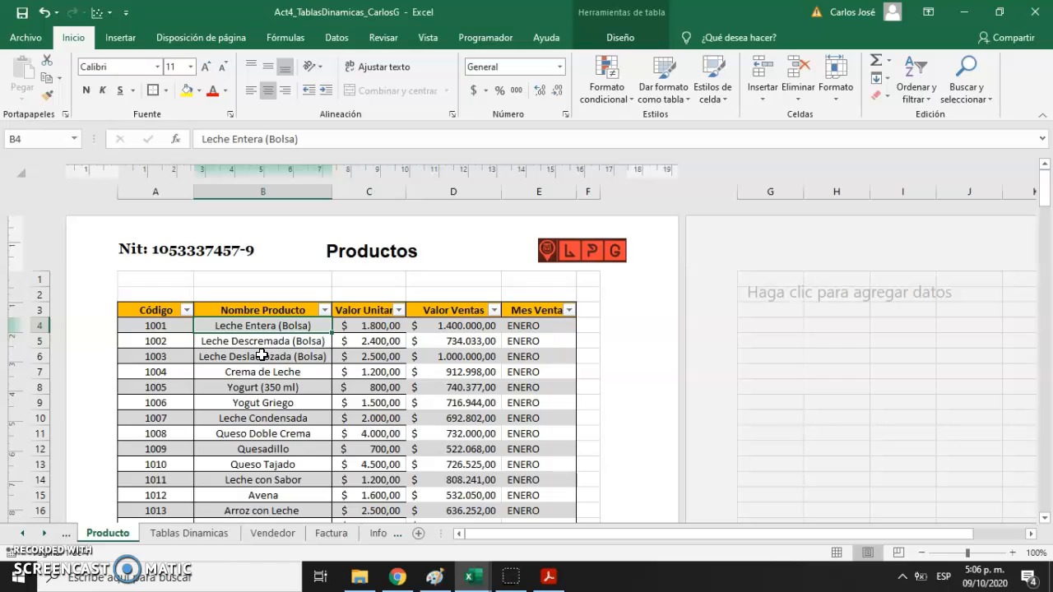
# Step: Start a new pivot table from the whole product table, from the Código header through the last Mes Ventas record
pyautogui.press('Left')
pyautogui.press('Up')
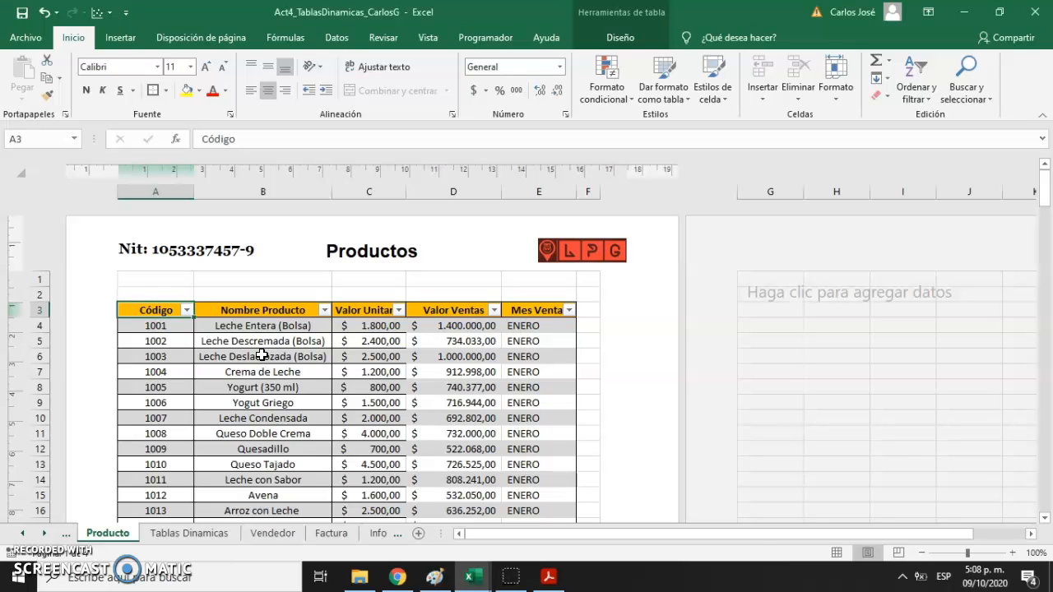
pyautogui.hotkey('shift', 'Right')
pyautogui.hotkey('shift', 'Right')
pyautogui.hotkey('shift', 'Right')
pyautogui.hotkey('shift', 'Right')
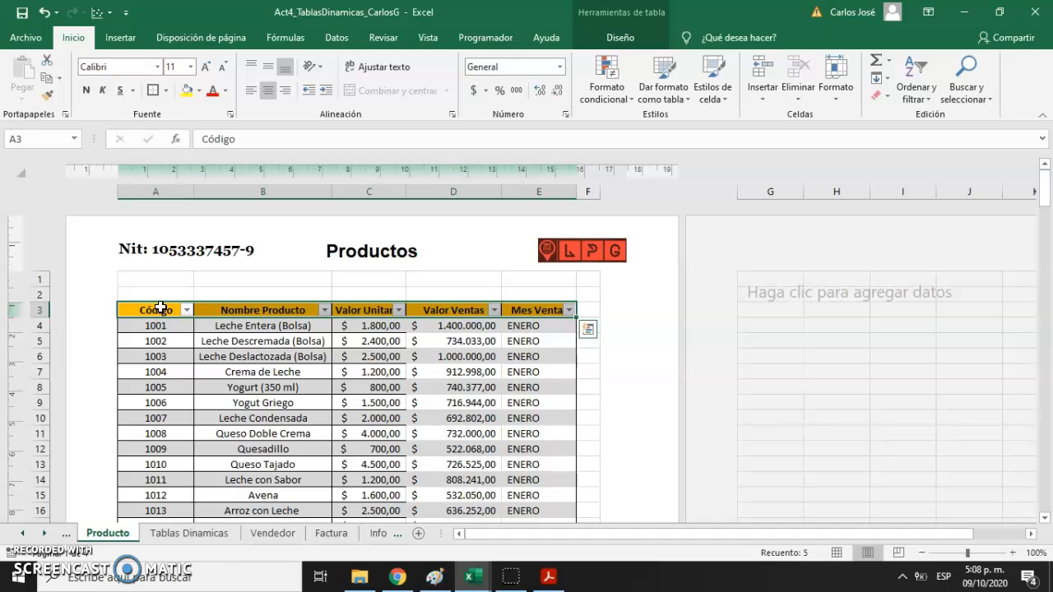
pyautogui.hotkey('ctrl', 'shift', 'Down')
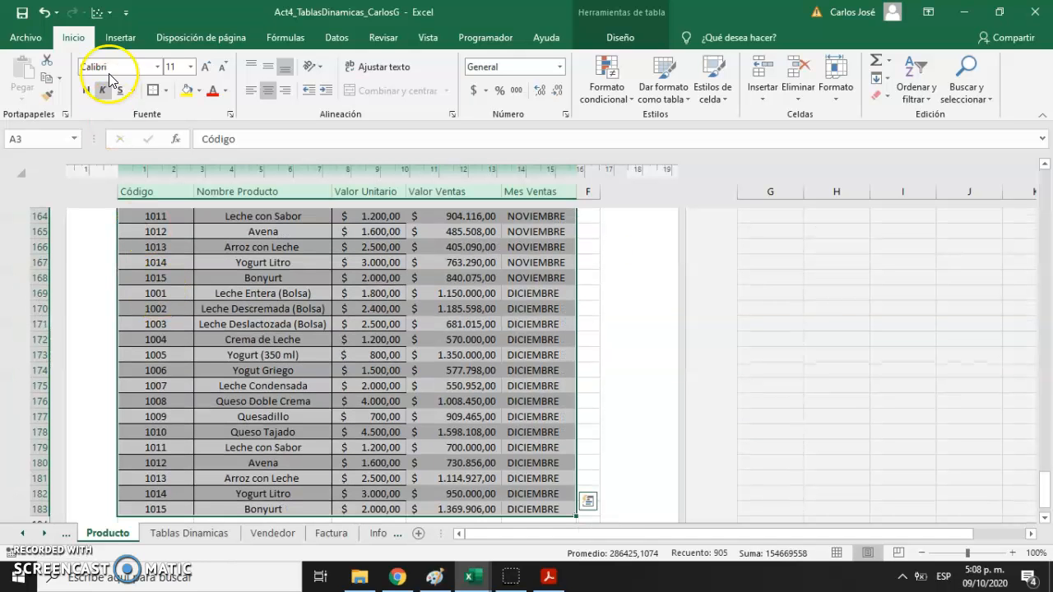
pyautogui.click(134, 41)
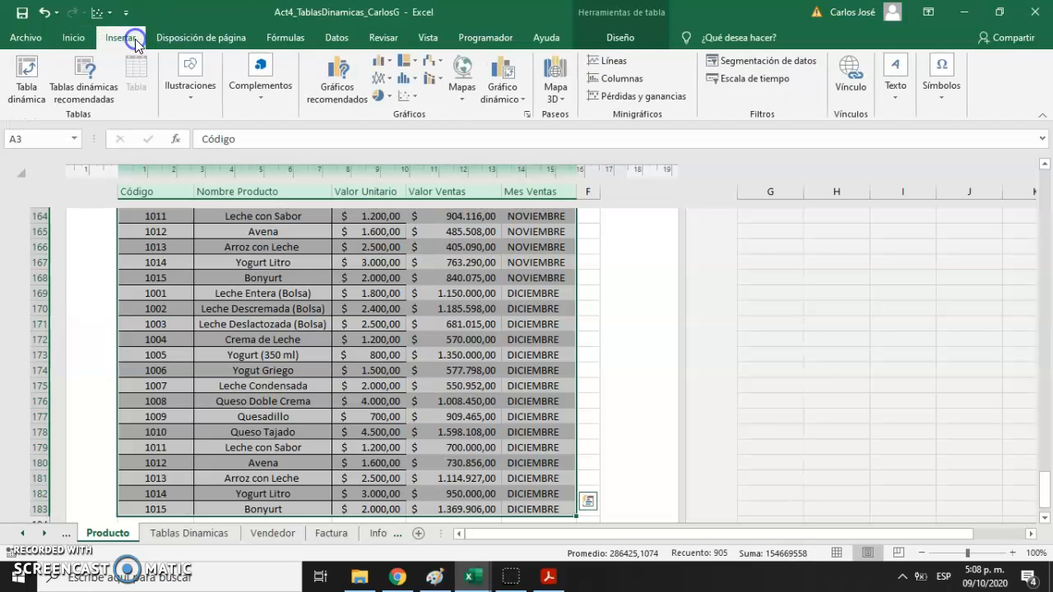
pyautogui.click(36, 75)
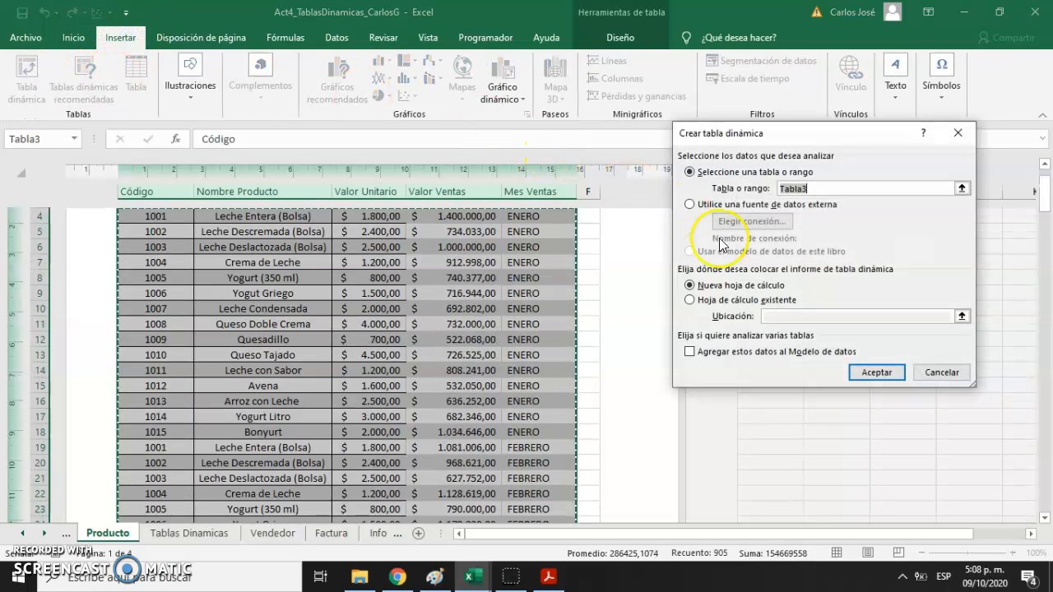
# Step: Create the pivot table on the existing sheet Tablas Dinamicas, located at cell A13
pyautogui.click(692, 300)
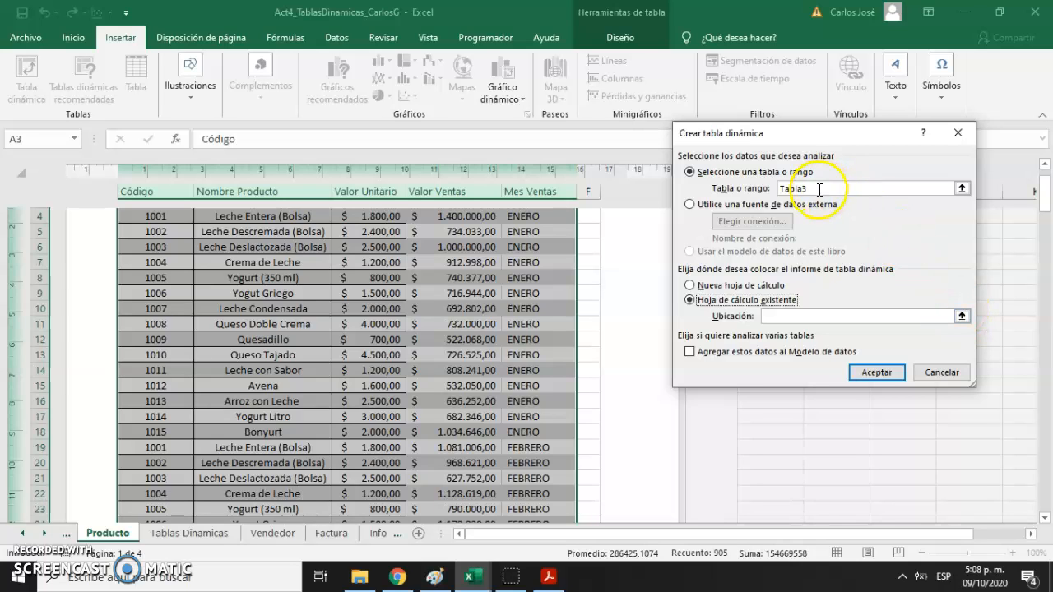
pyautogui.click(960, 317)
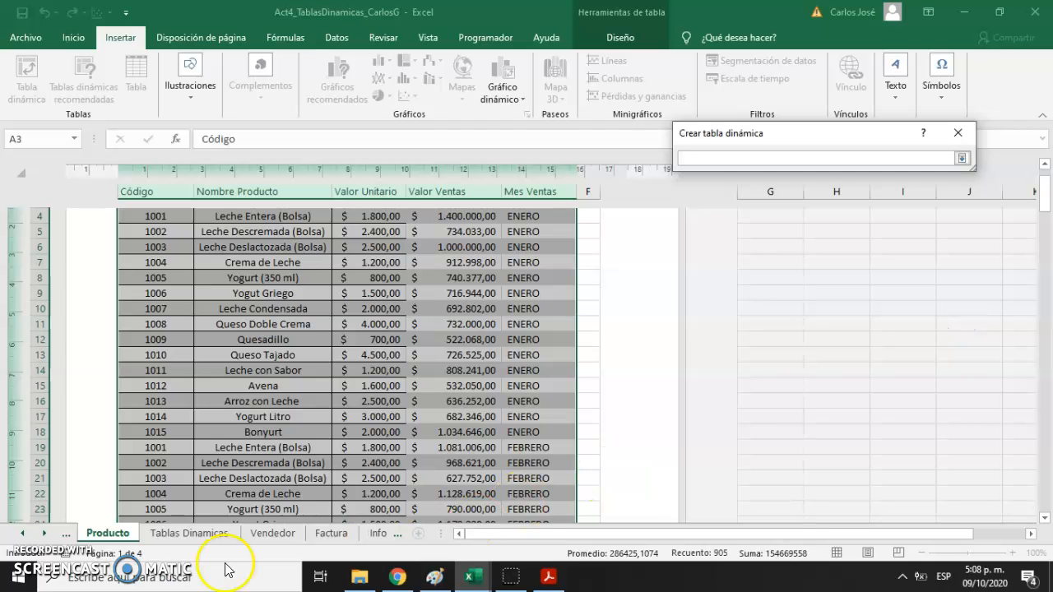
pyautogui.click(191, 535)
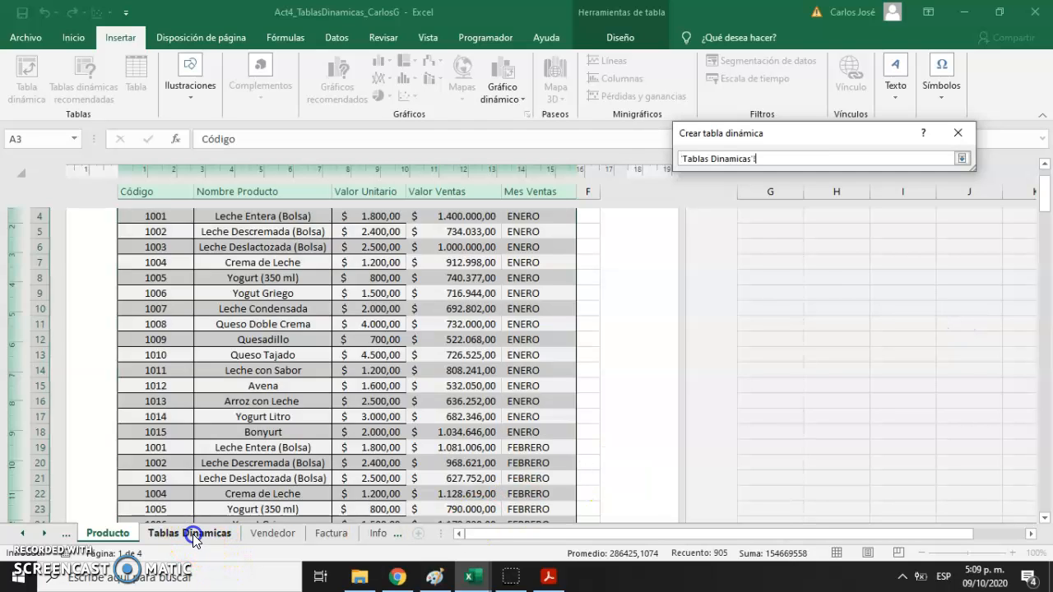
pyautogui.click(91, 367)
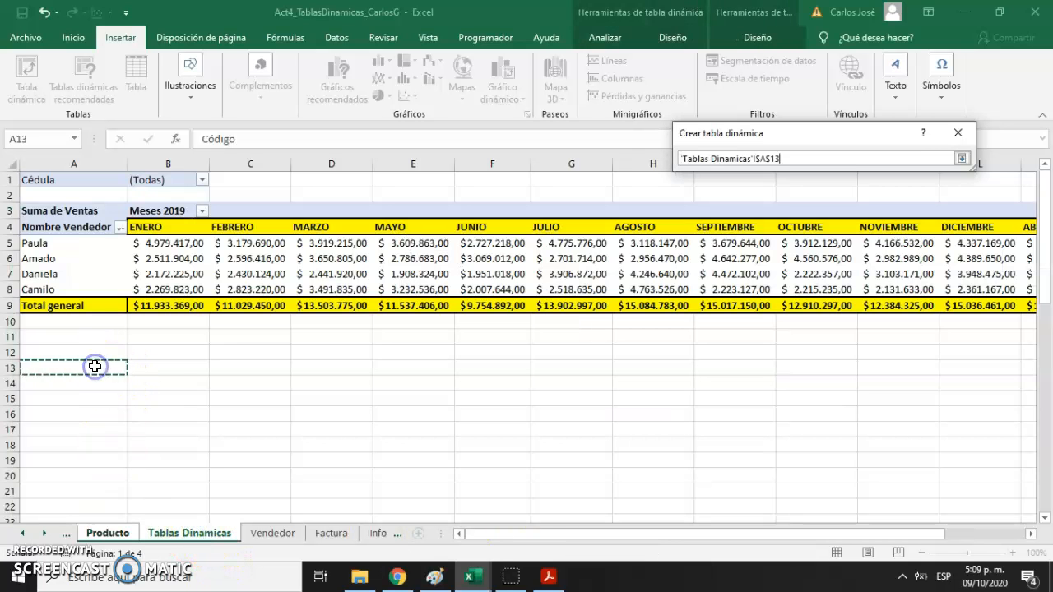
pyautogui.press('Return')
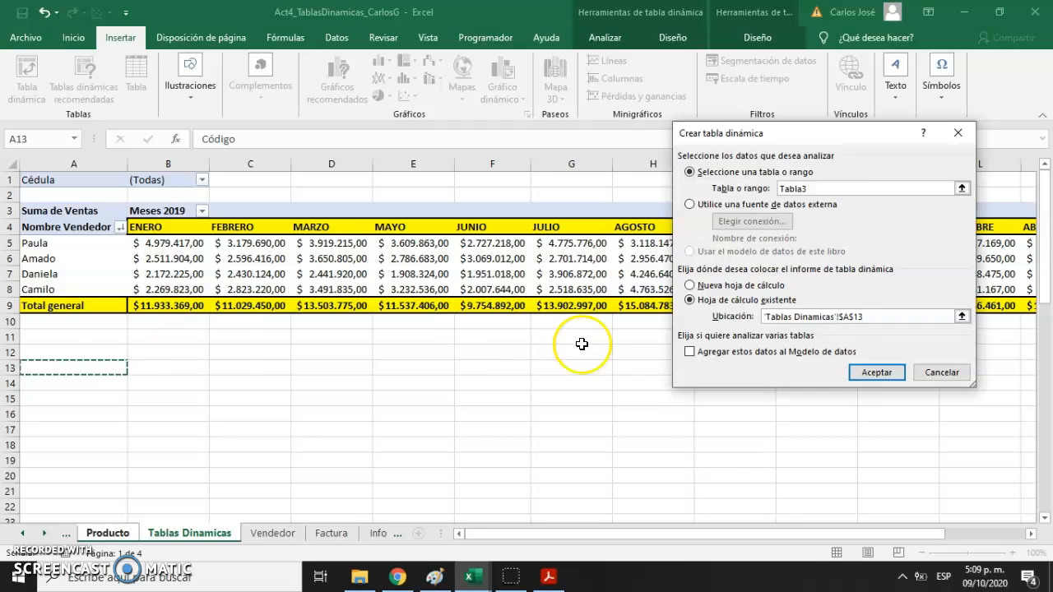
pyautogui.click(877, 372)
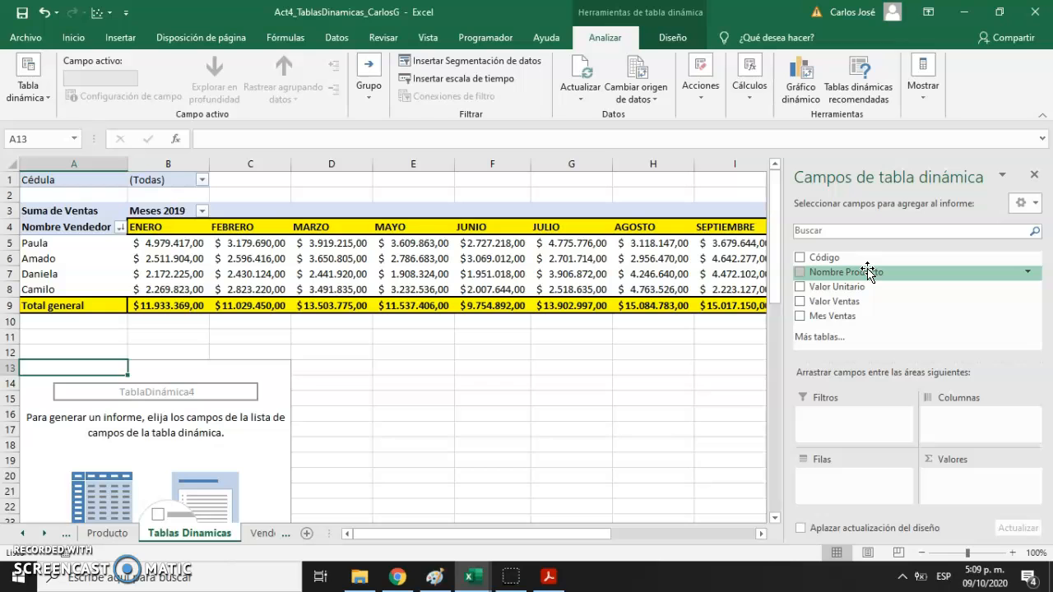
# Step: Lay out the product pivot table with Nombre Producto as rows, Mes Ventas as columns, Valor Ventas as values and Código as filter
pyautogui.moveTo(868, 274); pyautogui.dragTo(842, 482)
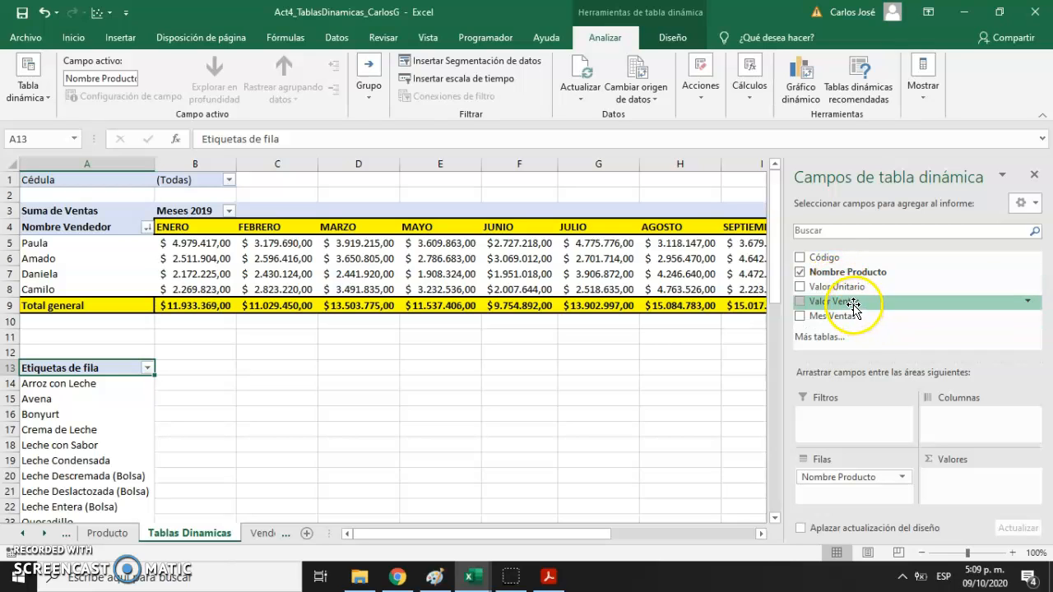
pyautogui.moveTo(854, 321); pyautogui.dragTo(965, 414)
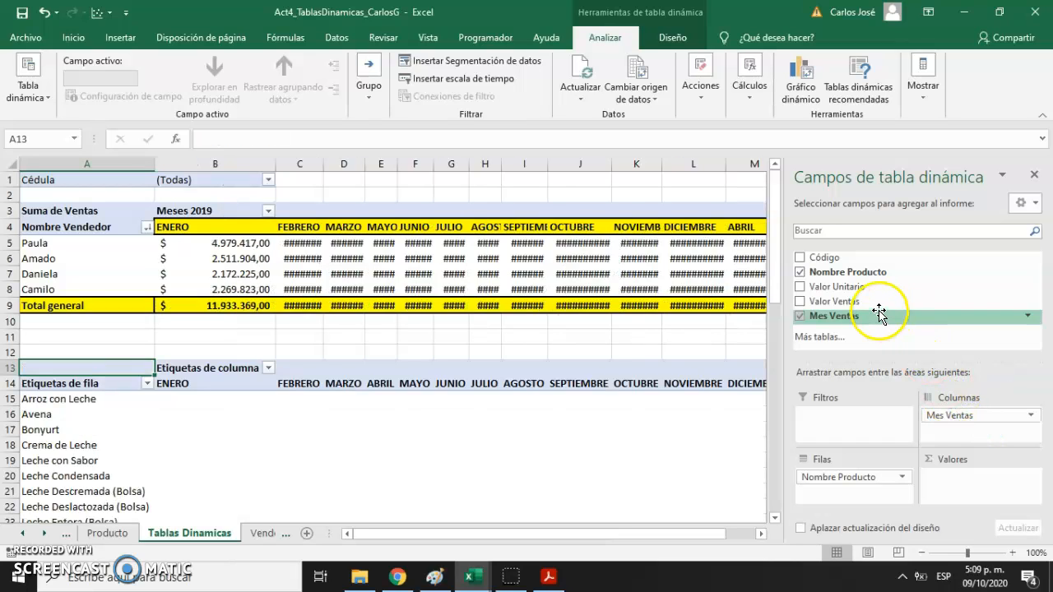
pyautogui.moveTo(873, 305); pyautogui.dragTo(973, 481)
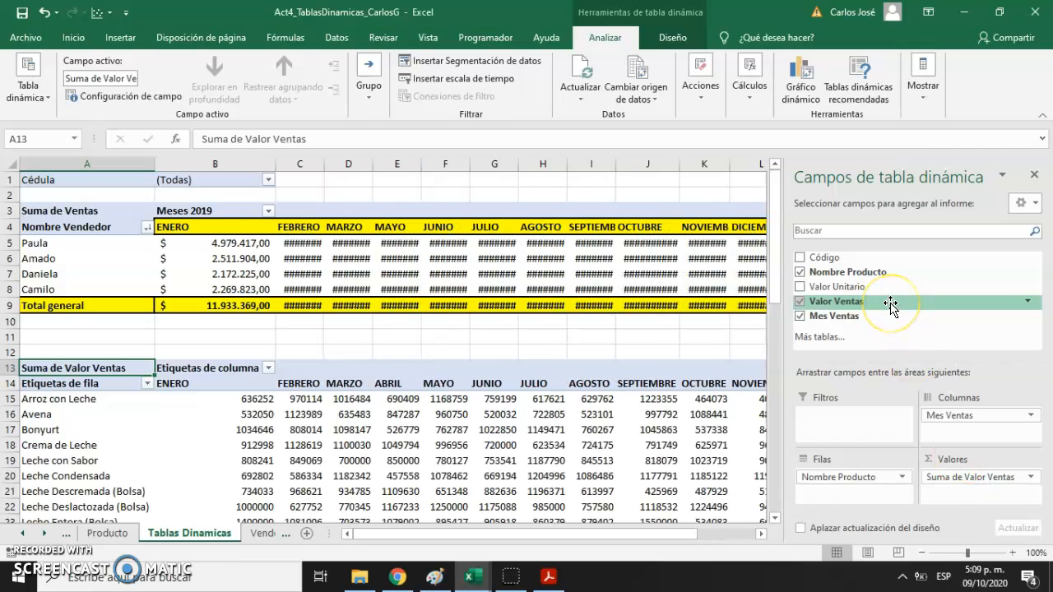
pyautogui.moveTo(838, 258); pyautogui.dragTo(833, 413)
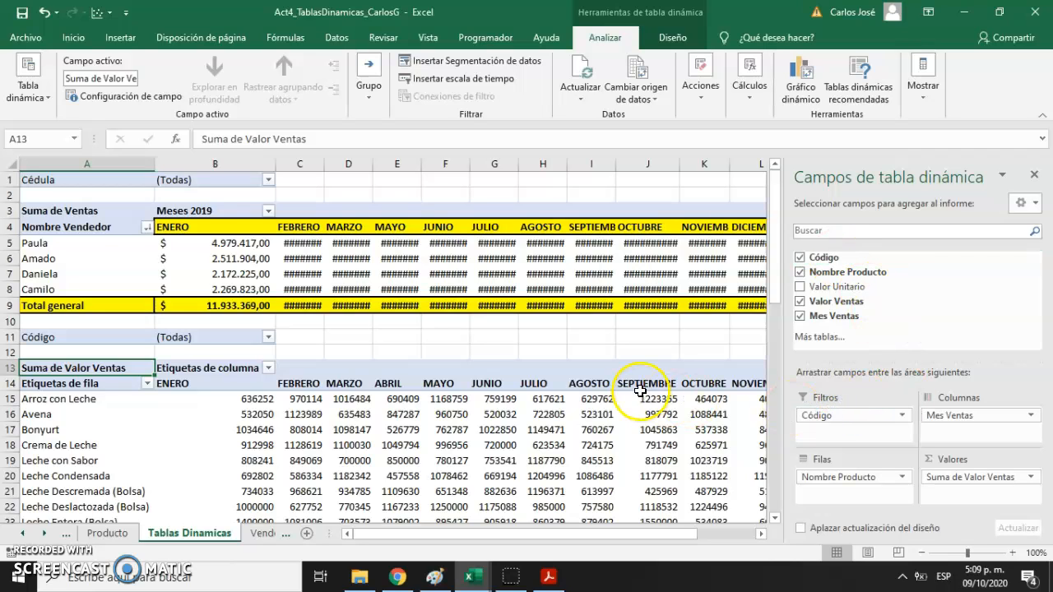
# Step: Autofit the widths of columns C through I so the monthly sales amounts display in full
pyautogui.click(570, 350)
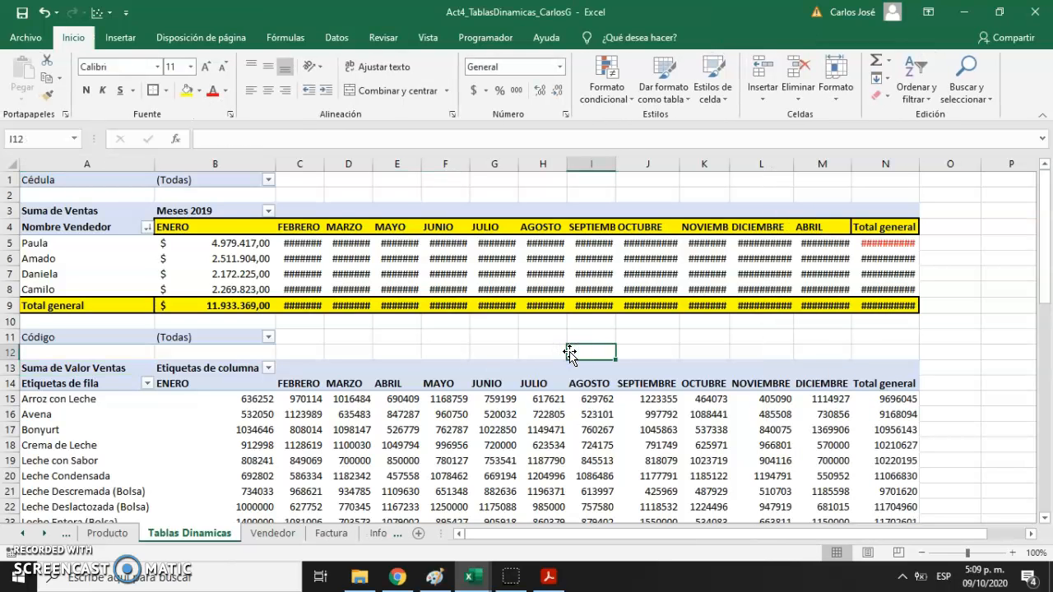
pyautogui.doubleClick(325, 163)
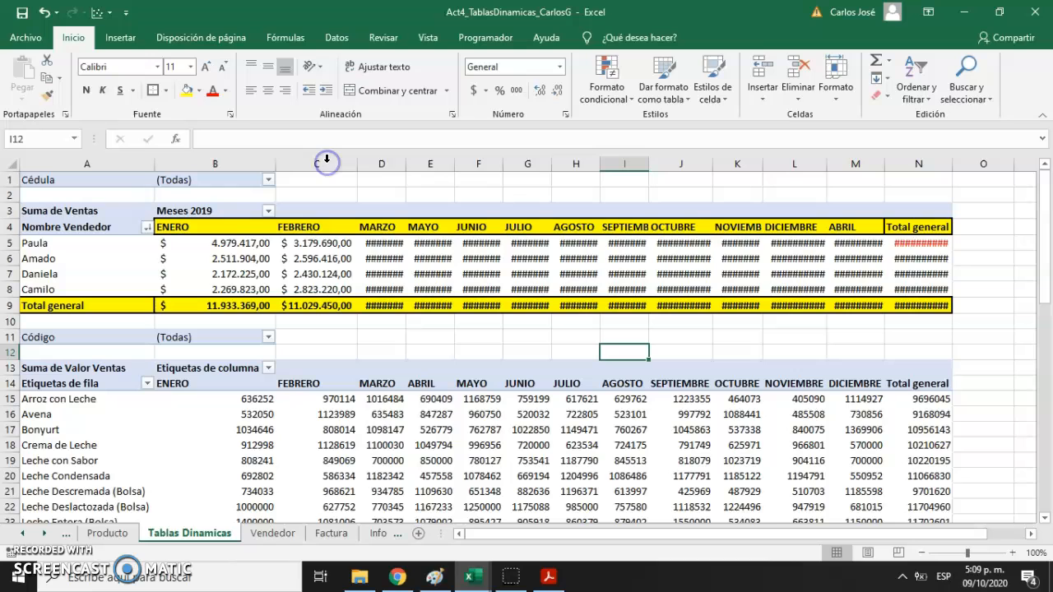
pyautogui.doubleClick(407, 164)
pyautogui.doubleClick(490, 165)
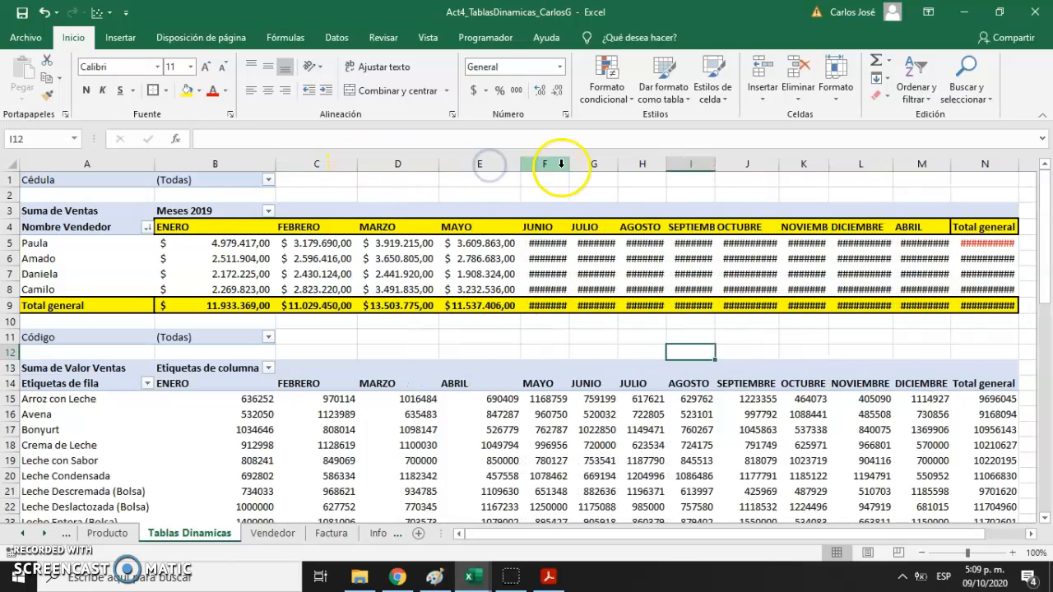
pyautogui.doubleClick(571, 163)
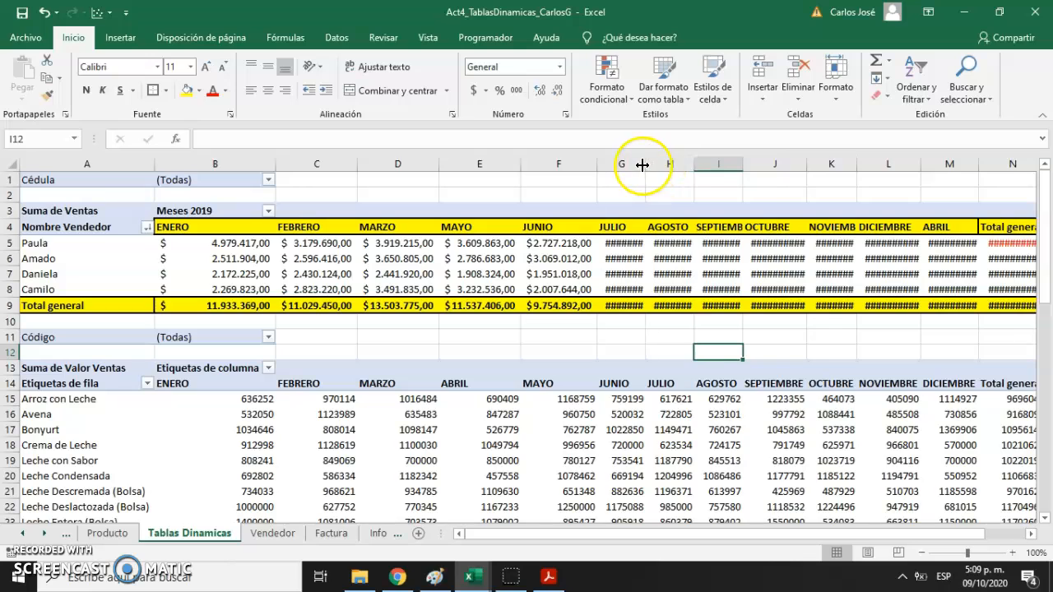
pyautogui.doubleClick(645, 164)
pyautogui.doubleClick(729, 164)
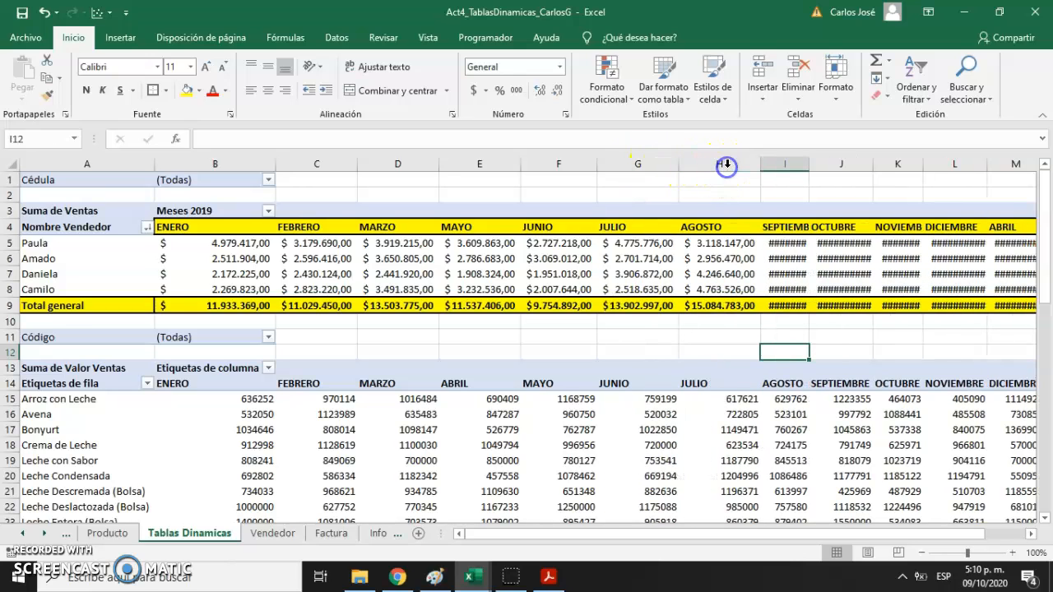
pyautogui.doubleClick(808, 164)
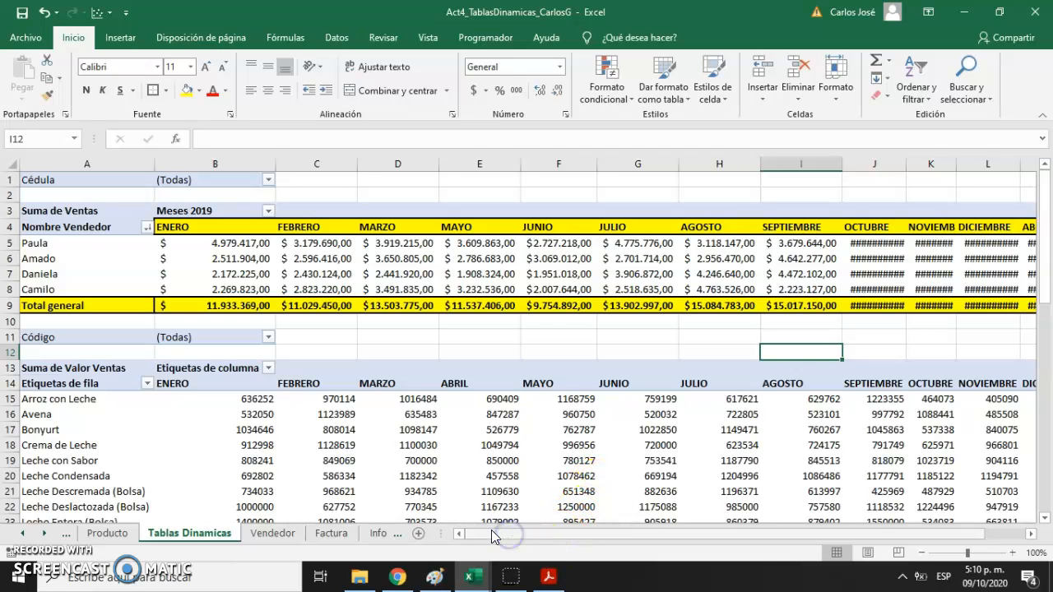
# Step: Apply the accounting number format to the product pivot table's values and totals in B15:N30
pyautogui.click(258, 399)
pyautogui.hotkey('shift', 'Right')
pyautogui.hotkey('shift', 'Right')
pyautogui.hotkey('shift', 'Right')
pyautogui.hotkey('shift', 'Right')
pyautogui.hotkey('shift', 'Right')
pyautogui.hotkey('shift', 'Right')
pyautogui.hotkey('shift', 'Right')
pyautogui.hotkey('shift', 'Right')
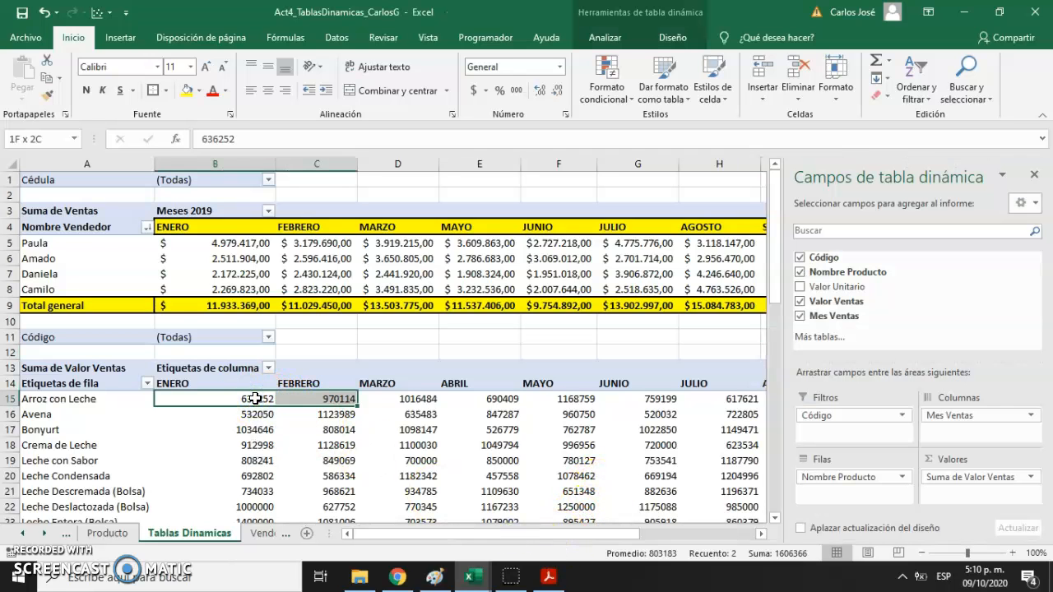
pyautogui.hotkey('shift', 'Right')
pyautogui.hotkey('shift', 'Right')
pyautogui.hotkey('shift', 'Right')
pyautogui.hotkey('shift', 'Right')
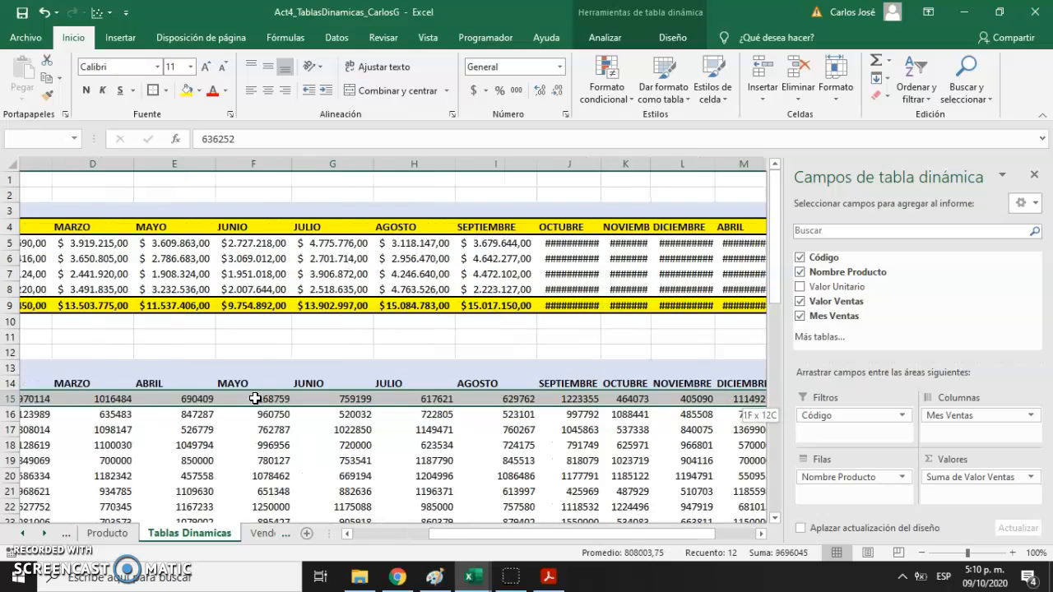
pyautogui.hotkey('shift', 'Down')
pyautogui.hotkey('shift', 'Down')
pyautogui.hotkey('shift', 'Down')
pyautogui.hotkey('shift', 'Down')
pyautogui.hotkey('shift', 'Down')
pyautogui.hotkey('shift', 'Down')
pyautogui.hotkey('shift', 'Down')
pyautogui.hotkey('shift', 'Down')
pyautogui.hotkey('shift', 'Down')
pyautogui.hotkey('shift', 'Down')
pyautogui.hotkey('shift', 'Down')
pyautogui.hotkey('shift', 'Down')
pyautogui.hotkey('shift', 'Down')
pyautogui.hotkey('shift', 'Down')
pyautogui.hotkey('shift', 'Down')
pyautogui.hotkey('shift', 'Down')
pyautogui.hotkey('shift', 'Down')
pyautogui.hotkey('shift', 'Down')
pyautogui.hotkey('shift', 'Down')
pyautogui.hotkey('shift', 'Down')
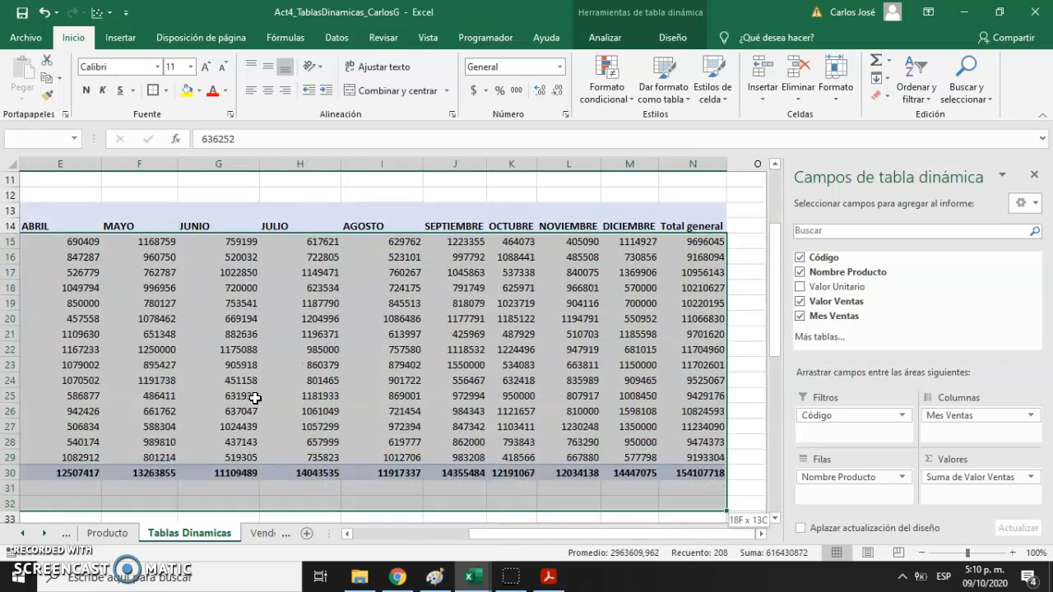
pyautogui.hotkey('shift', 'Up')
pyautogui.hotkey('shift', 'Up')
pyautogui.hotkey('shift', 'Up')
pyautogui.hotkey('shift', 'Up')
pyautogui.hotkey('shift', 'Up')
pyautogui.hotkey('shift', 'Up')
pyautogui.hotkey('shift', 'Up')
pyautogui.hotkey('shift', 'Up')
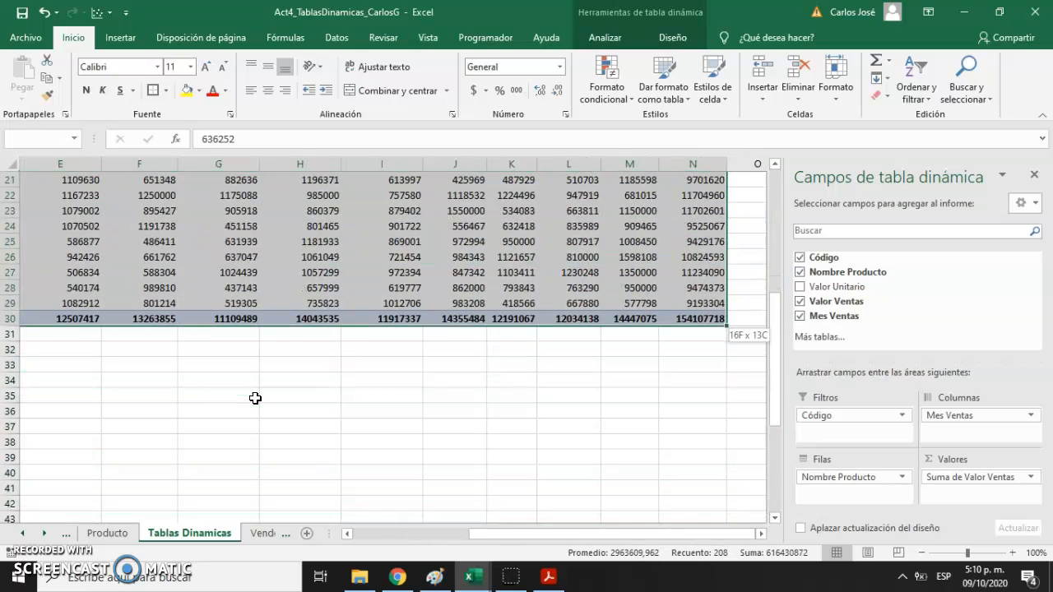
pyautogui.click(474, 91)
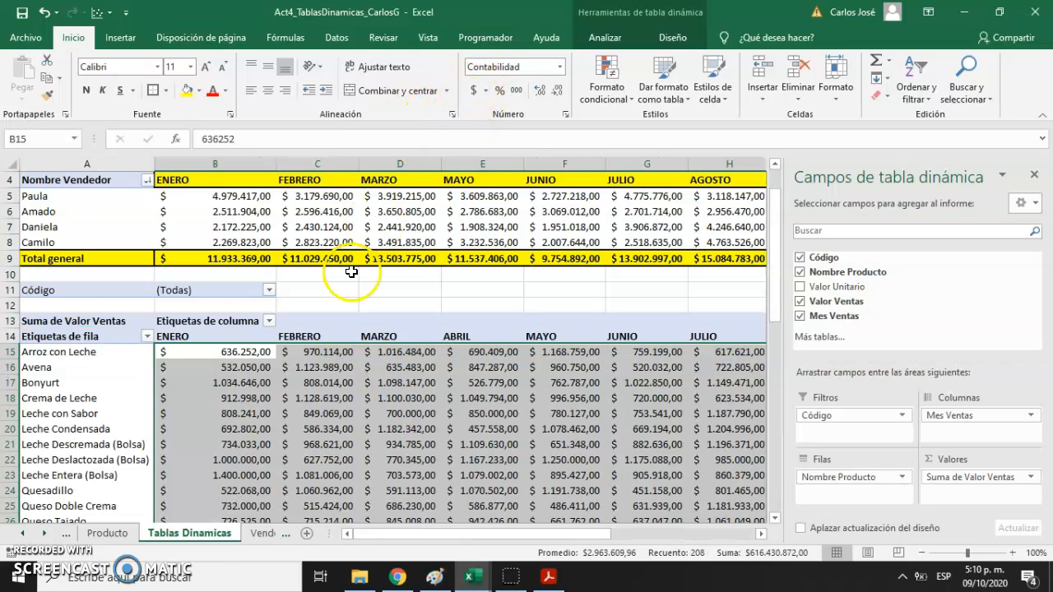
# Step: Rename the product pivot table's row labels header in A14 as Producto
pyautogui.click(185, 396)
pyautogui.press('Left')
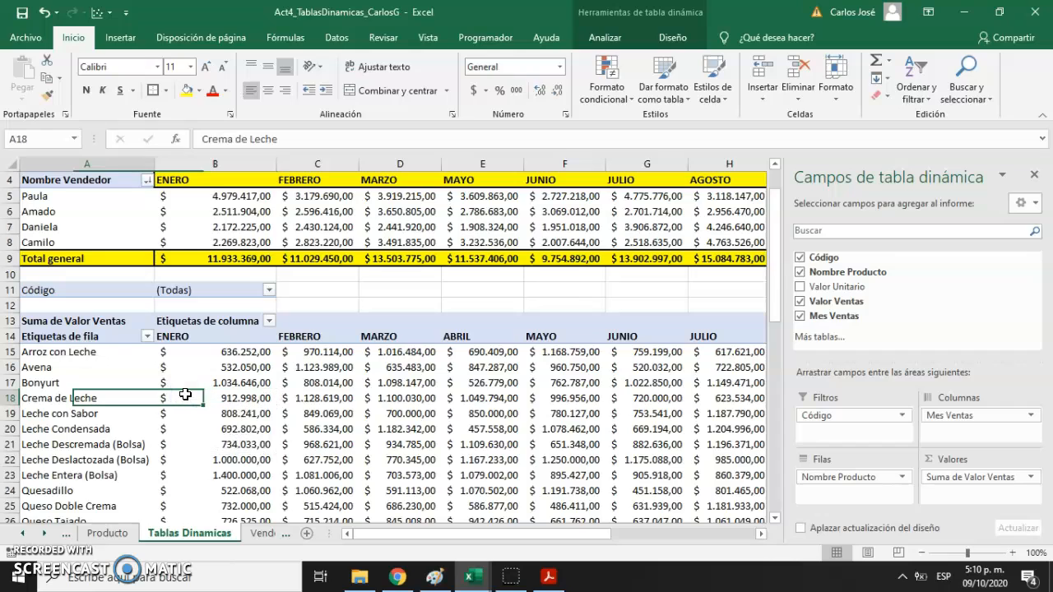
pyautogui.click(105, 336)
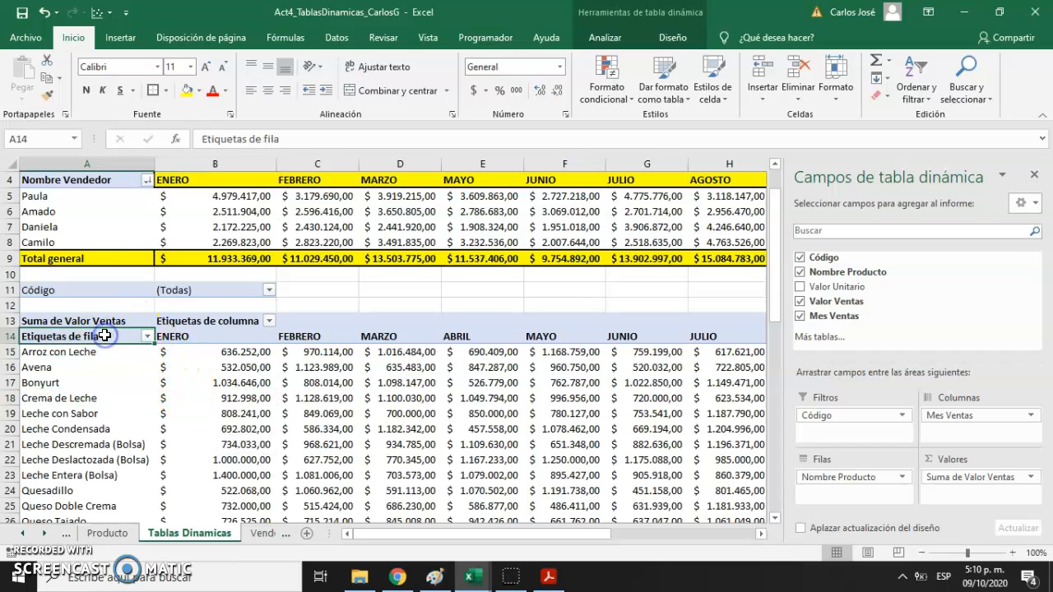
pyautogui.write('Producto')
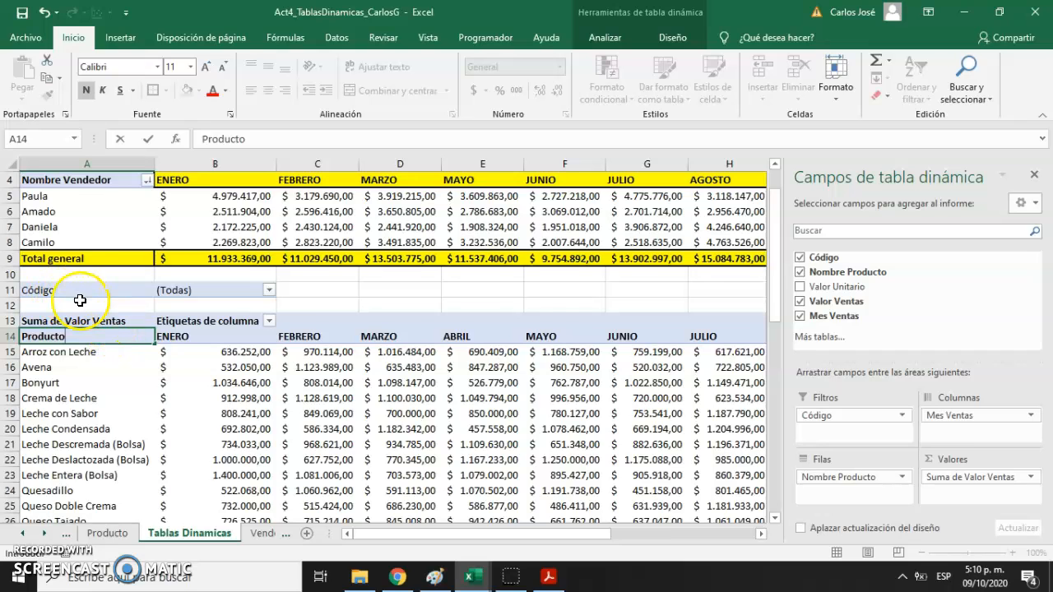
# Step: Rename the product pivot table's column labels header as Meses 2019 and its values header in A13 as Ventas 2019
pyautogui.click(206, 323)
pyautogui.write(',')
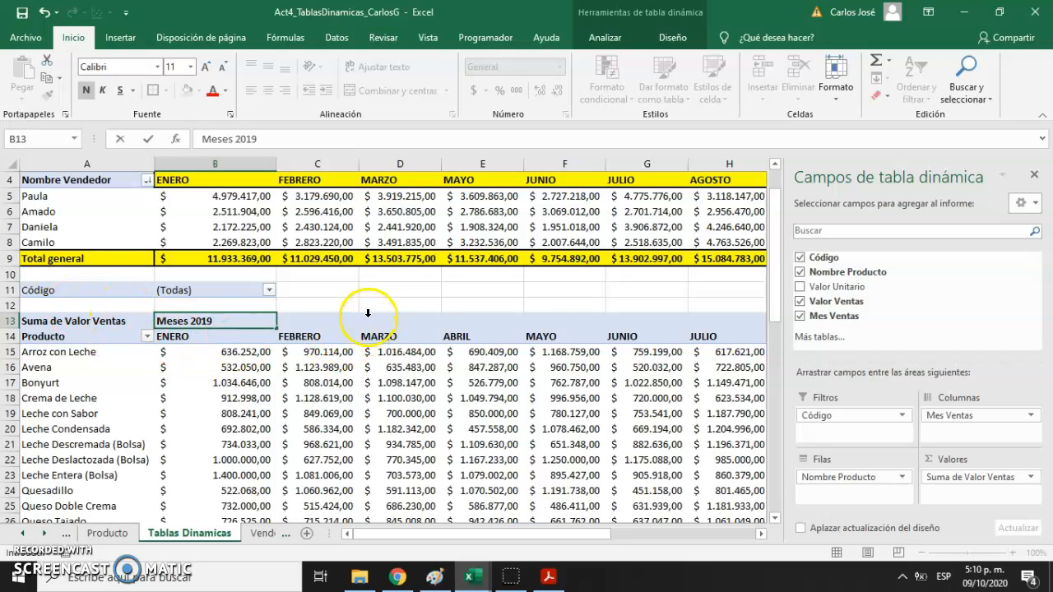
pyautogui.click(81, 322)
pyautogui.write('V')
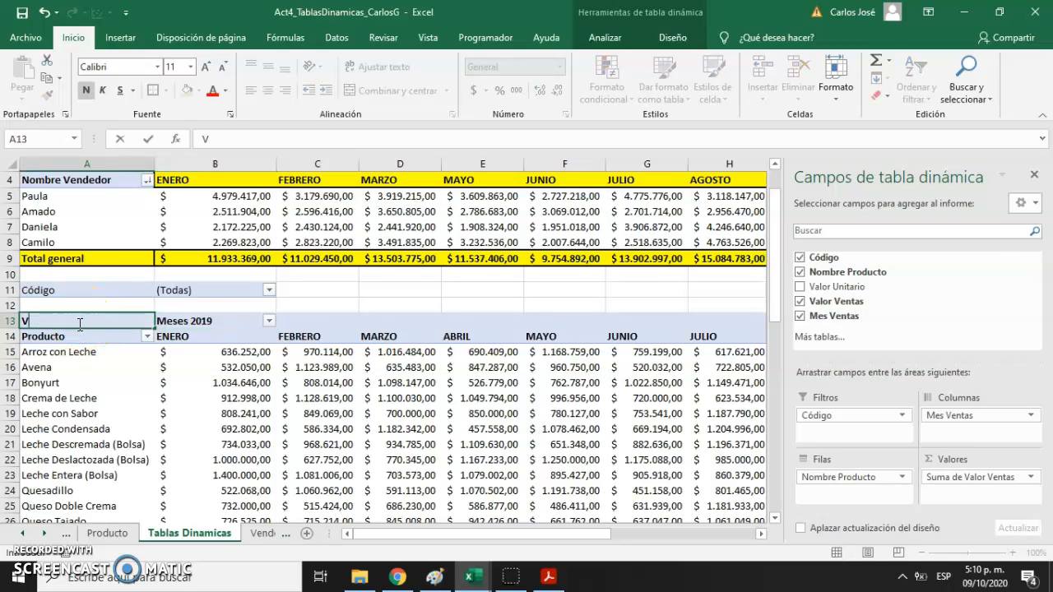
pyautogui.write('entas 2019')
pyautogui.click(412, 305)
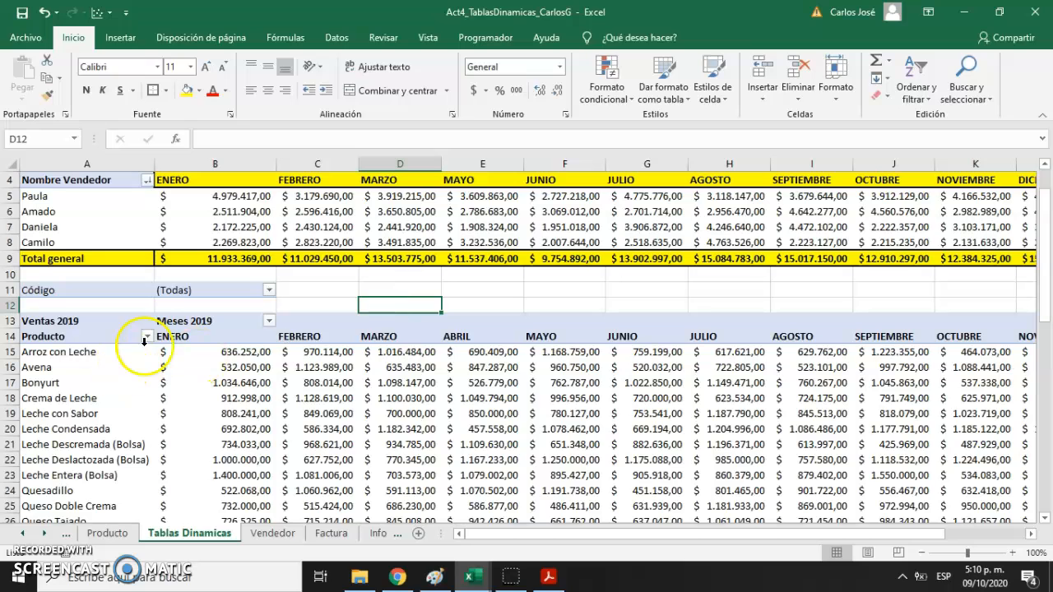
# Step: Sort the products in the pivot table in descending order by Ventas 2019
pyautogui.click(147, 338)
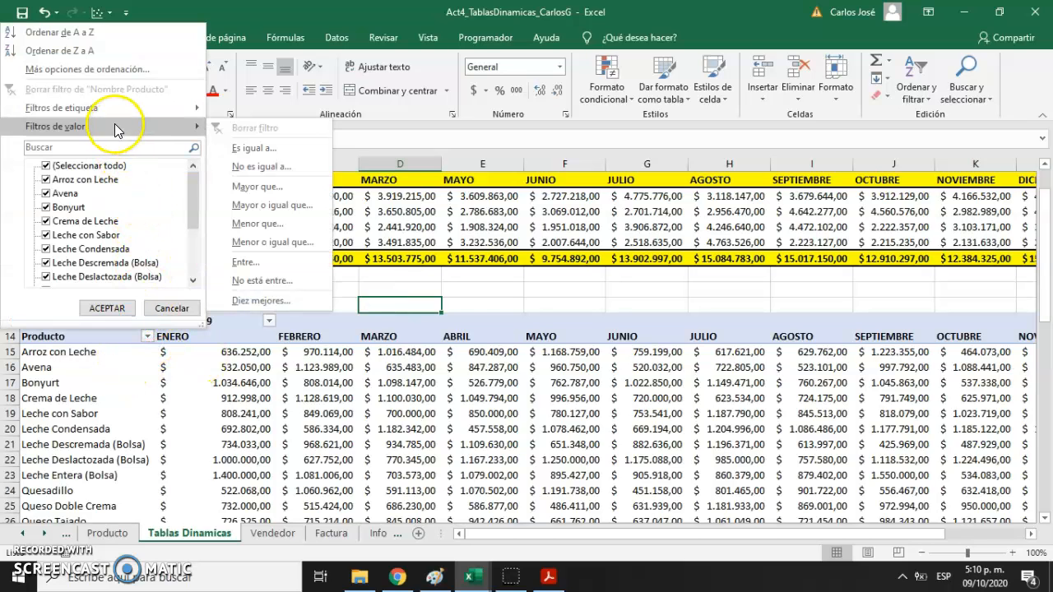
pyautogui.click(105, 71)
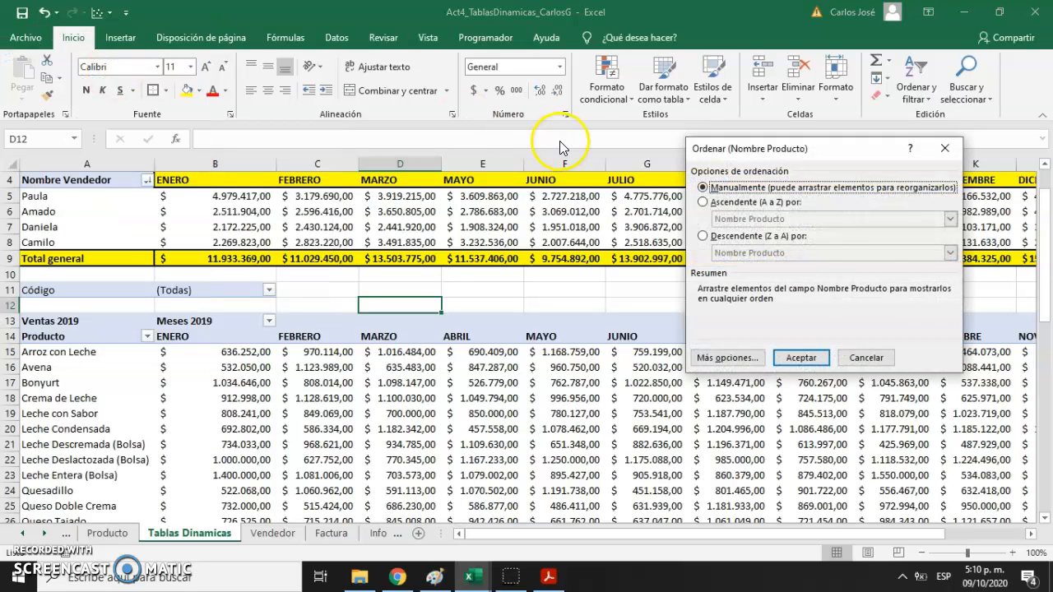
pyautogui.click(704, 237)
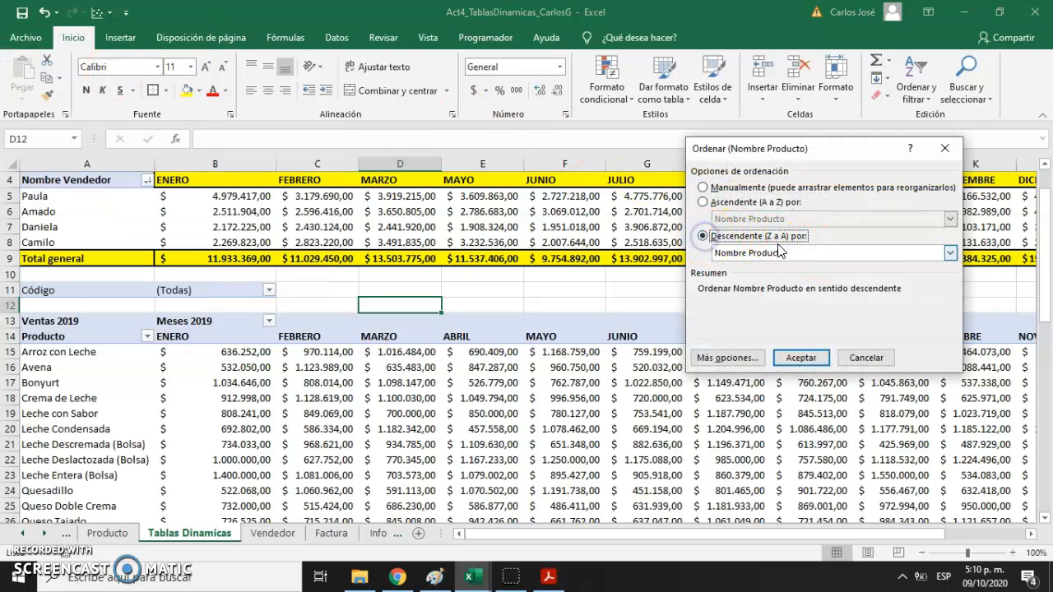
pyautogui.click(950, 254)
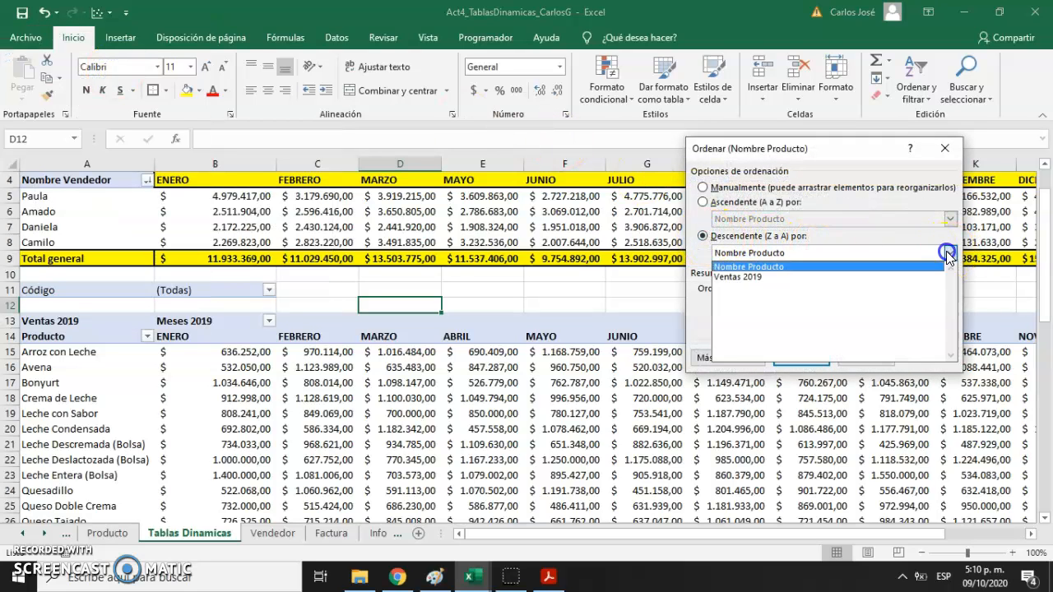
pyautogui.click(758, 277)
pyautogui.click(801, 358)
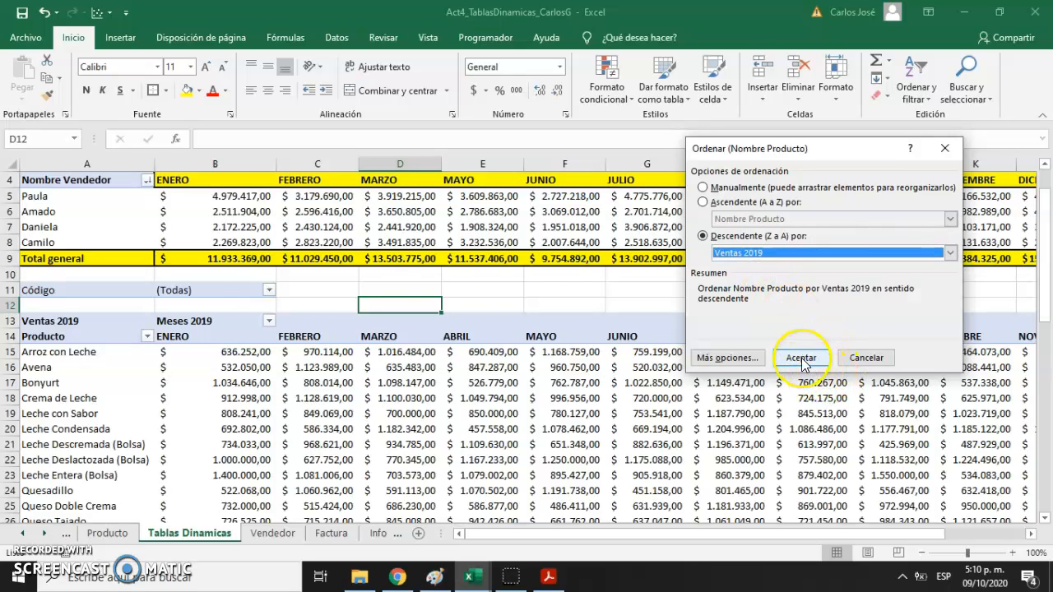
# Step: Review the first product row of the sorted pivot table across the months to its Total general
pyautogui.click(136, 351)
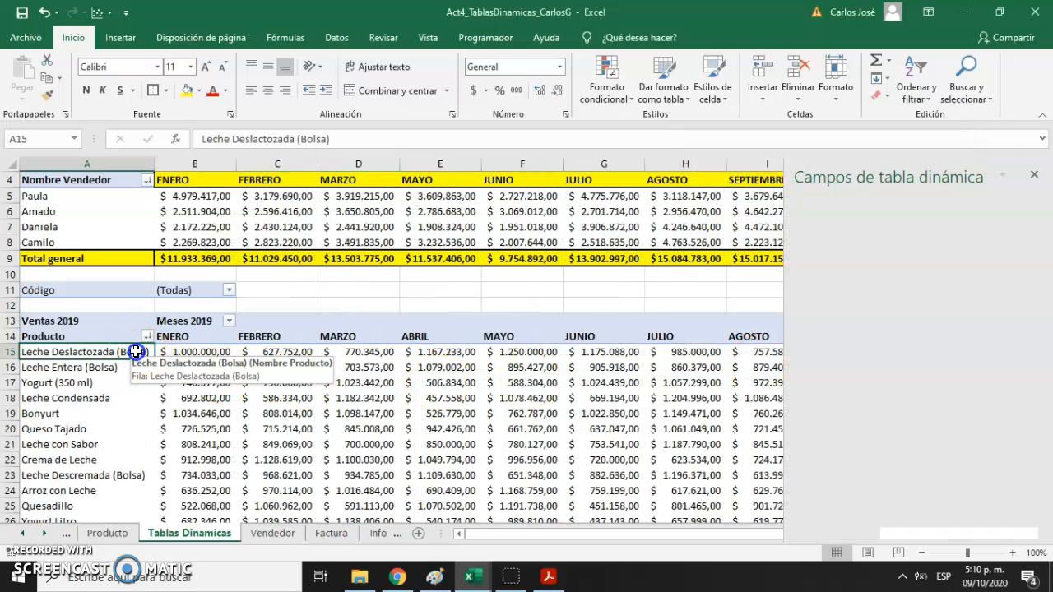
pyautogui.press('Right')
pyautogui.press('Right')
pyautogui.press('Right')
pyautogui.press('Right')
pyautogui.press('Right')
pyautogui.press('Right')
pyautogui.press('Right')
pyautogui.press('Right')
pyautogui.press('Right')
pyautogui.press('Right')
pyautogui.press('Right')
pyautogui.press('Right')
pyautogui.press('Right')
pyautogui.press('Right')
pyautogui.press('Right')
pyautogui.press('Right')
pyautogui.press('Right')
pyautogui.press('Right')
pyautogui.press('Right')
pyautogui.press('Right')
pyautogui.press('Right')
pyautogui.press('Left')
pyautogui.press('Left')
pyautogui.press('Left')
pyautogui.press('Left')
pyautogui.press('Left')
pyautogui.press('Left')
pyautogui.press('Left')
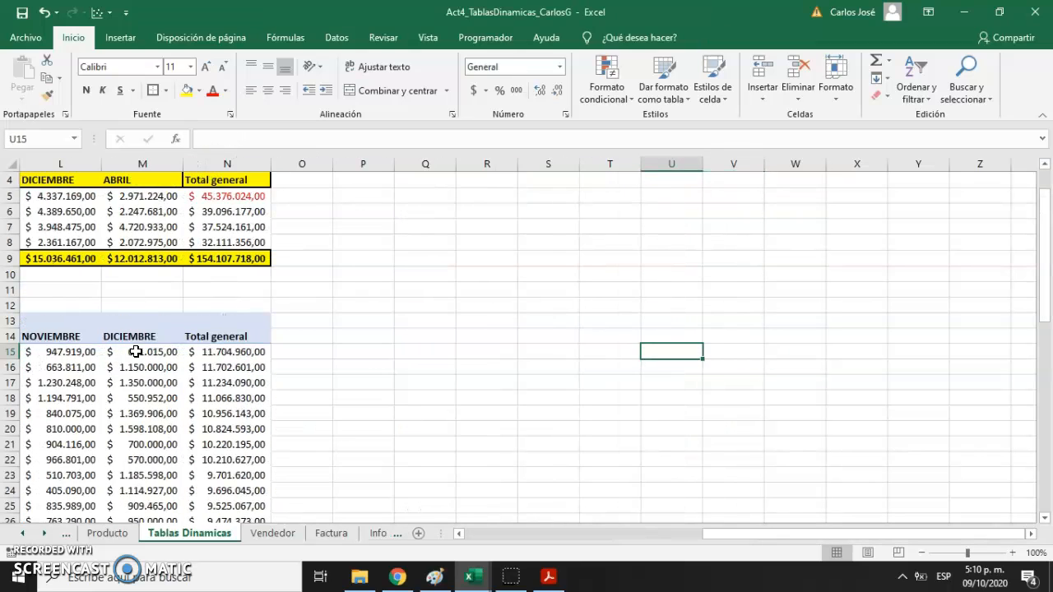
pyautogui.press('Left')
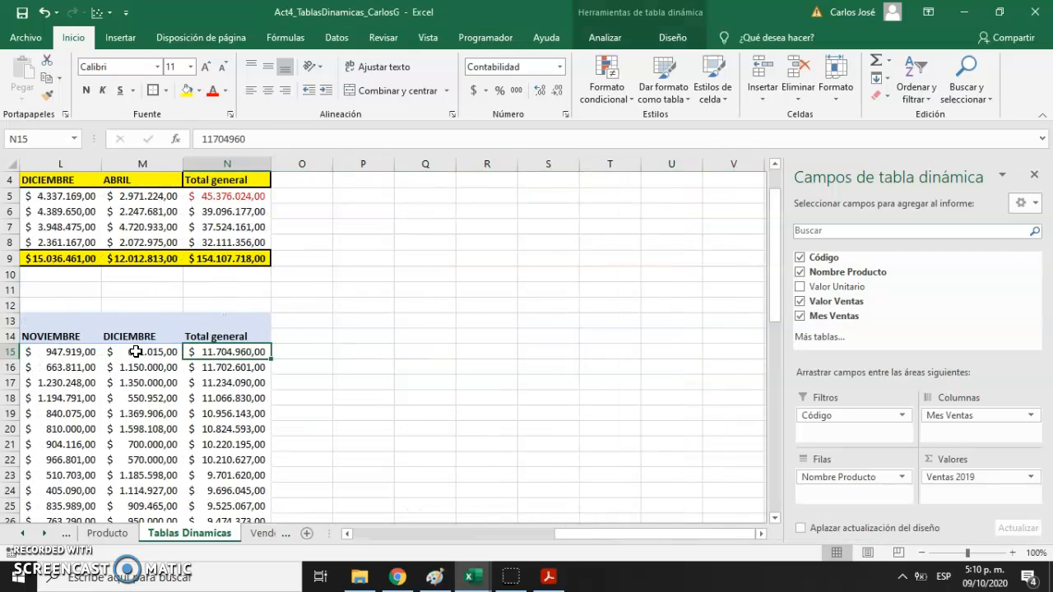
pyautogui.press('Left')
pyautogui.press('Left')
pyautogui.press('Left')
pyautogui.press('Left')
pyautogui.press('Left')
pyautogui.press('Left')
pyautogui.press('Left')
pyautogui.press('Left')
pyautogui.press('Left')
pyautogui.press('Left')
pyautogui.press('Left')
pyautogui.press('Left')
pyautogui.press('Left')
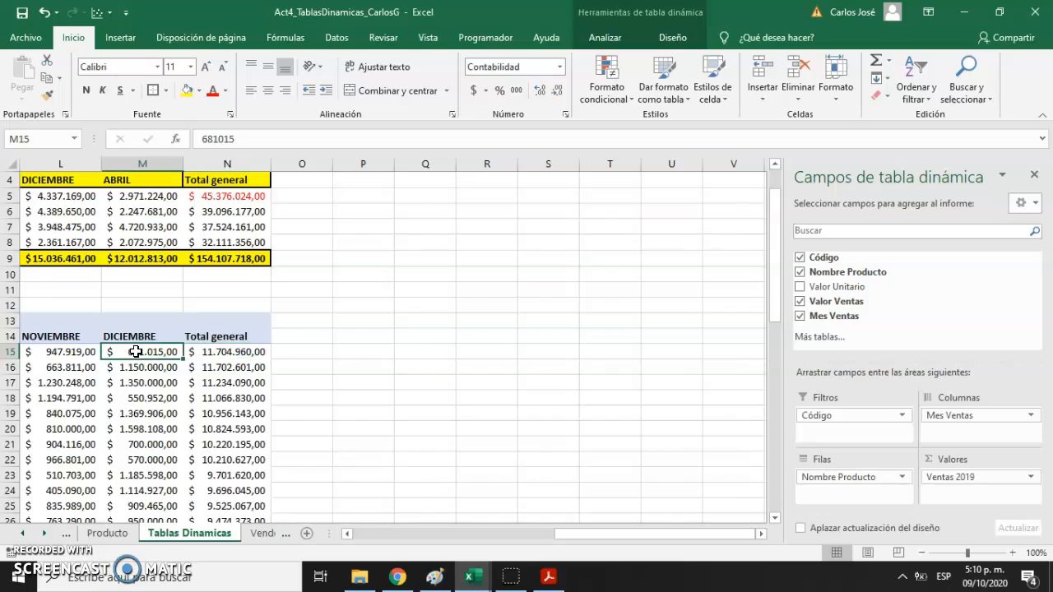
pyautogui.press('Right')
pyautogui.press('Right')
pyautogui.press('Right')
pyautogui.press('Right')
pyautogui.press('Right')
pyautogui.press('Right')
pyautogui.press('Right')
pyautogui.press('Right')
pyautogui.press('Right')
pyautogui.press('Right')
pyautogui.press('Right')
pyautogui.press('Right')
pyautogui.press('Right')
pyautogui.press('Right')
pyautogui.press('Right')
pyautogui.press('Right')
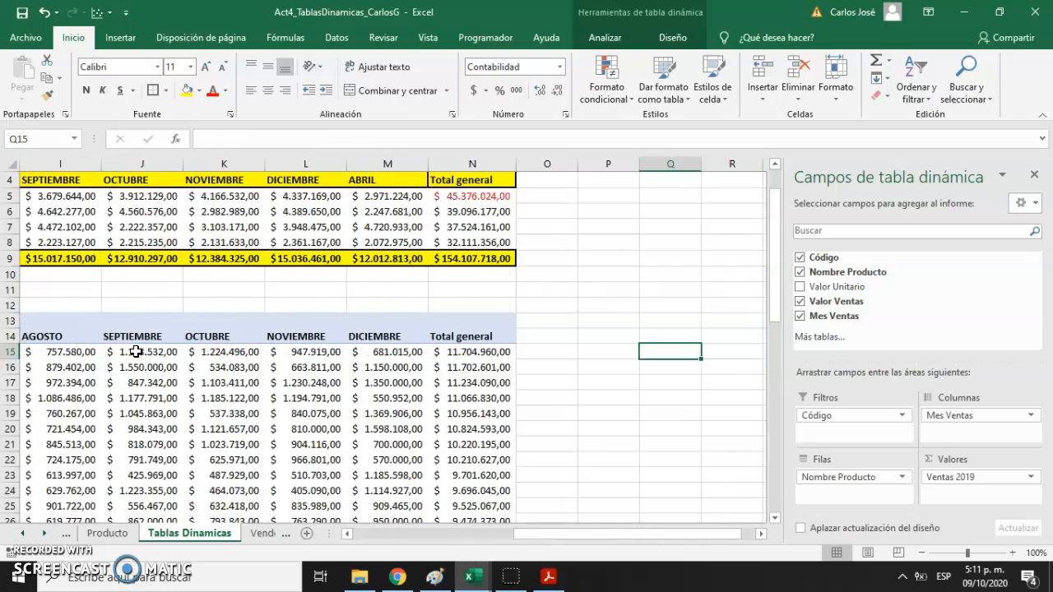
# Step: Examine the Total general column of the product pivot table from the first product down to the grand total row
pyautogui.press('Left')
pyautogui.press('Left')
pyautogui.press('Left')
pyautogui.press('Down')
pyautogui.press('Down')
pyautogui.press('Down')
pyautogui.press('Down')
pyautogui.press('Down')
pyautogui.press('Down')
pyautogui.press('Down')
pyautogui.press('Down')
pyautogui.press('Down')
pyautogui.press('Down')
pyautogui.press('Down')
pyautogui.press('Down')
pyautogui.press('Down')
pyautogui.press('Down')
pyautogui.press('Down')
pyautogui.press('Down')
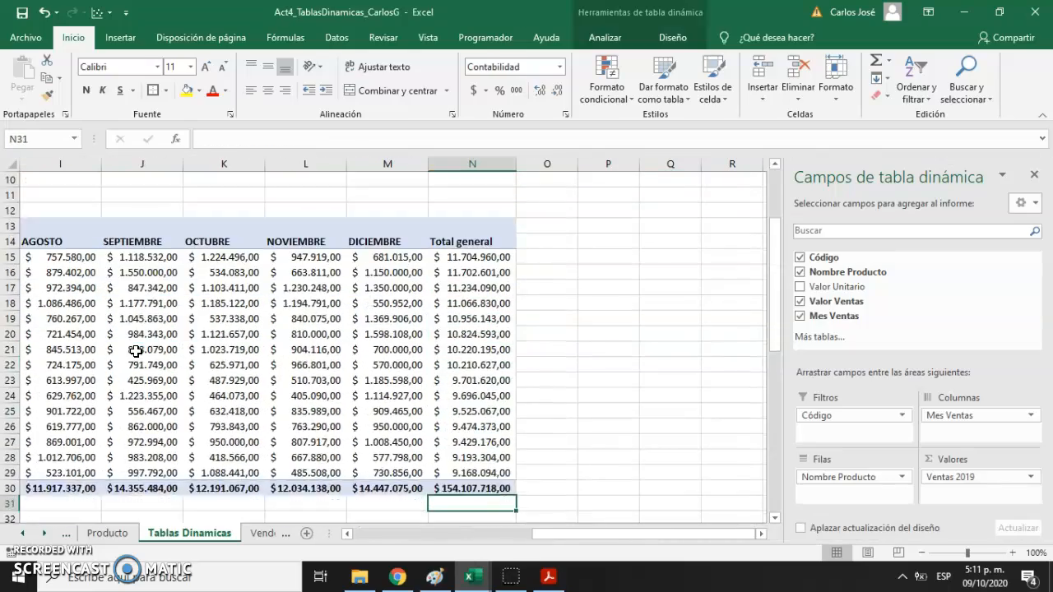
# Step: Review the product pivot table's Total general column from below the grand total up to its header
pyautogui.press('Up')
pyautogui.press('Up')
pyautogui.press('Up')
pyautogui.press('Up')
pyautogui.press('Up')
pyautogui.press('Up')
pyautogui.press('Up')
pyautogui.press('Up')
pyautogui.press('Up')
pyautogui.press('Up')
pyautogui.press('Up')
pyautogui.press('Up')
pyautogui.press('Up')
pyautogui.press('Up')
pyautogui.press('Up')
pyautogui.press('Up')
pyautogui.press('Up')
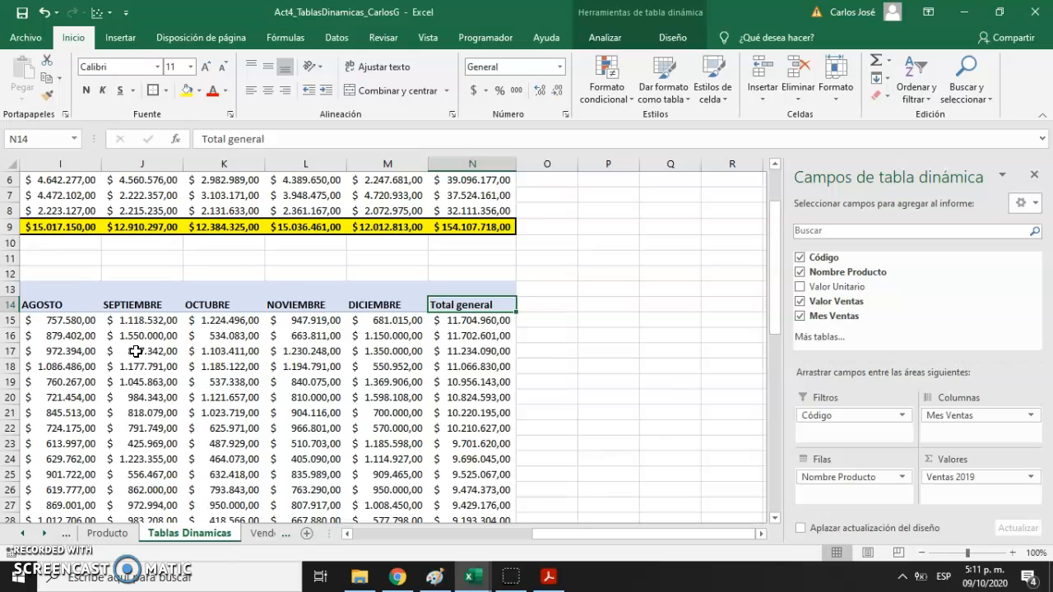
# Step: Examine the product pivot table's header row back to Producto, and across the months as far as NOVIEMBRE
pyautogui.press('Left')
pyautogui.press('Left')
pyautogui.press('Left')
pyautogui.press('Left')
pyautogui.press('Left')
pyautogui.press('Left')
pyautogui.press('Left')
pyautogui.press('Left')
pyautogui.press('Left')
pyautogui.press('Left')
pyautogui.press('Left')
pyautogui.press('Left')
pyautogui.press('Left')
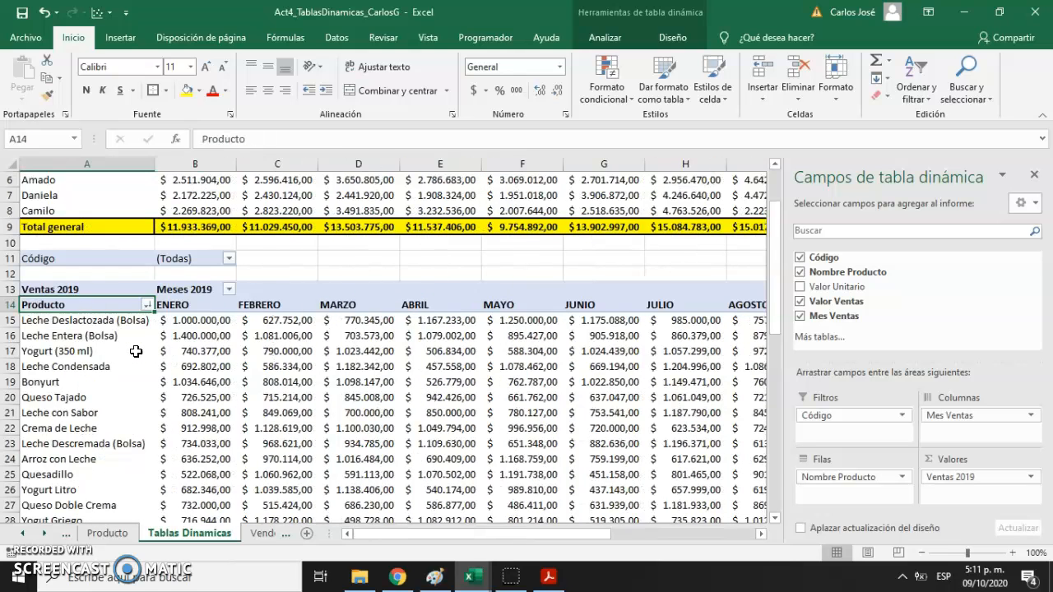
pyautogui.press('Right')
pyautogui.press('Right')
pyautogui.press('Right')
pyautogui.press('Right')
pyautogui.press('Right')
pyautogui.press('Right')
pyautogui.press('Right')
pyautogui.press('Right')
pyautogui.press('Right')
pyautogui.press('Right')
pyautogui.press('Right')
pyautogui.press('Down')
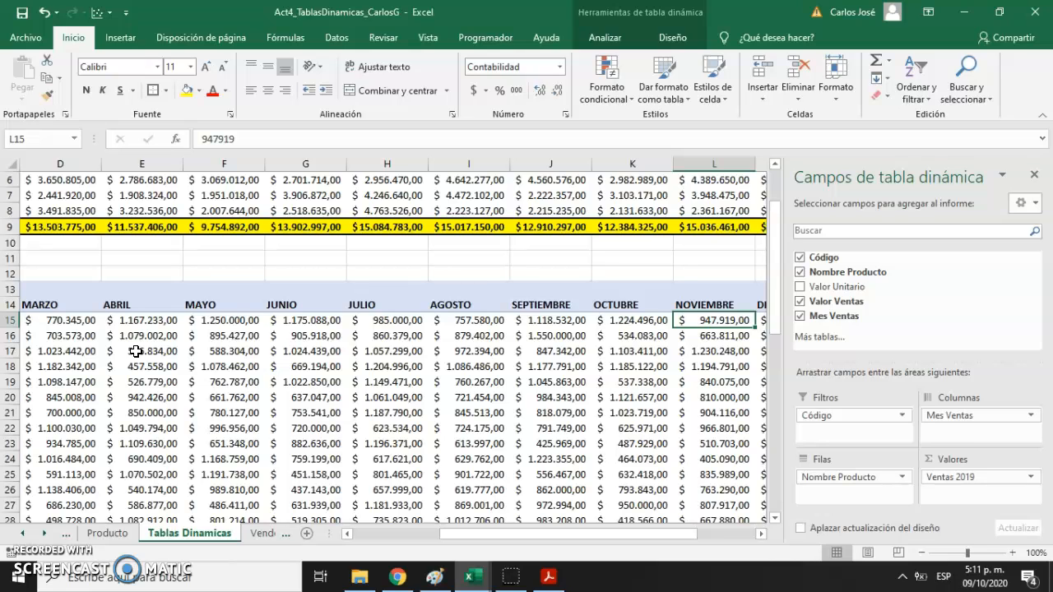
# Step: Protect the Tablas Dinamicas sheet and its locked cells, entering and confirming the sheet password
pyautogui.rightClick(200, 539)
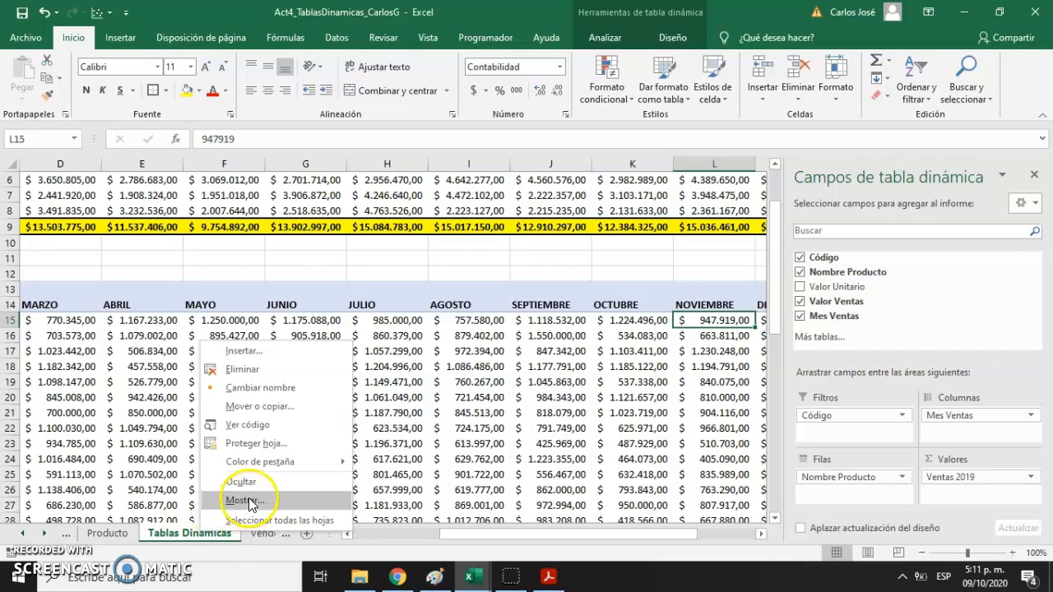
pyautogui.click(257, 444)
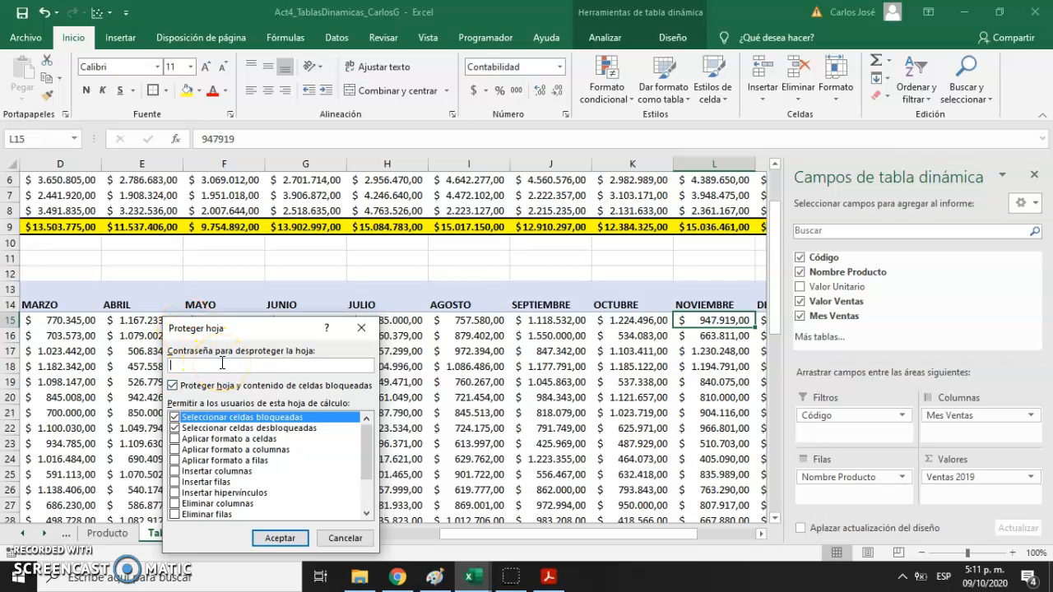
pyautogui.click(279, 539)
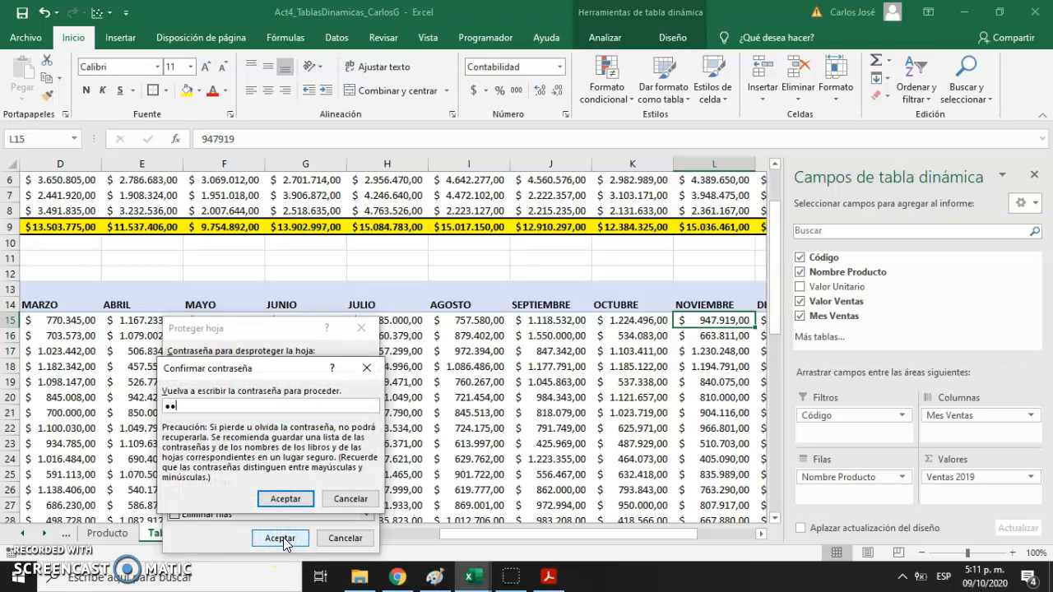
pyautogui.click(286, 498)
# Step: Try to edit the June value of Leche Condensada in G18 to test the sheet protection
pyautogui.click(287, 415)
pyautogui.click(291, 368)
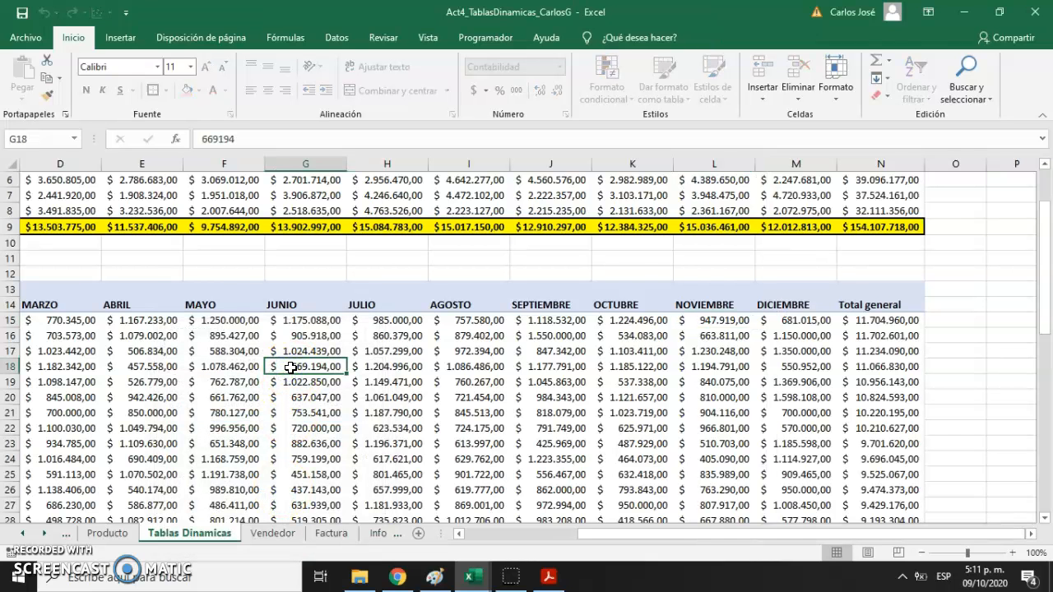
pyautogui.doubleClick(290, 367)
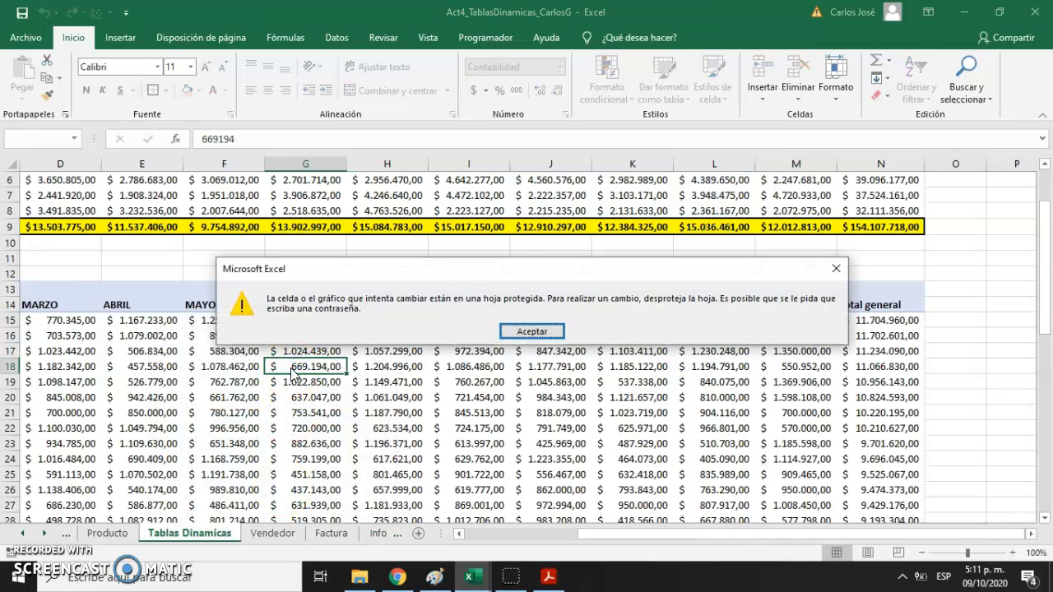
pyautogui.click(531, 331)
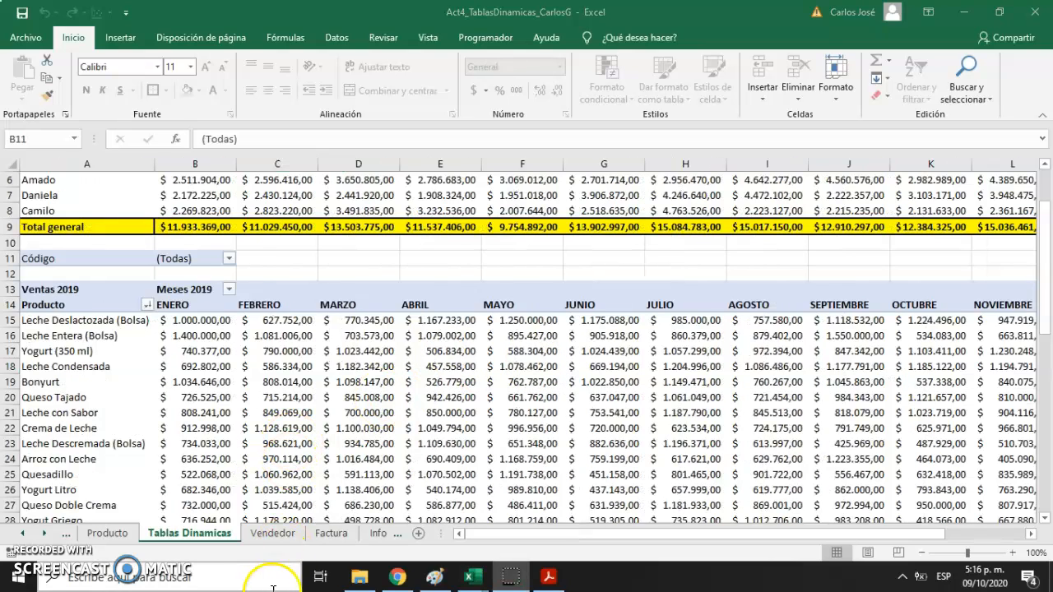
# Step: Unprotect the Tablas Dinamicas sheet by entering the sheet password
pyautogui.click(181, 536)
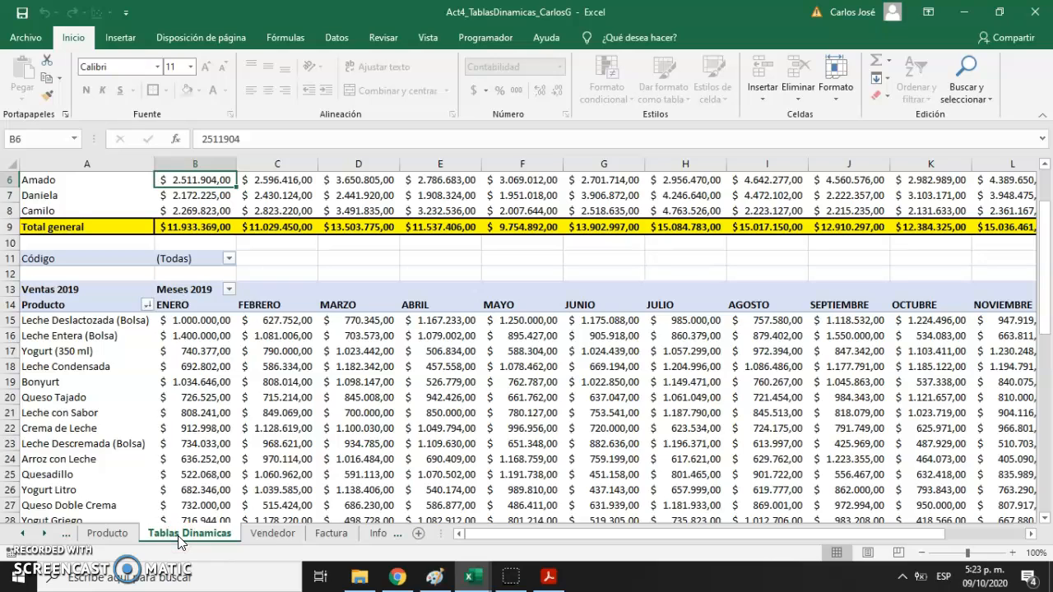
pyautogui.rightClick(178, 536)
pyautogui.click(233, 455)
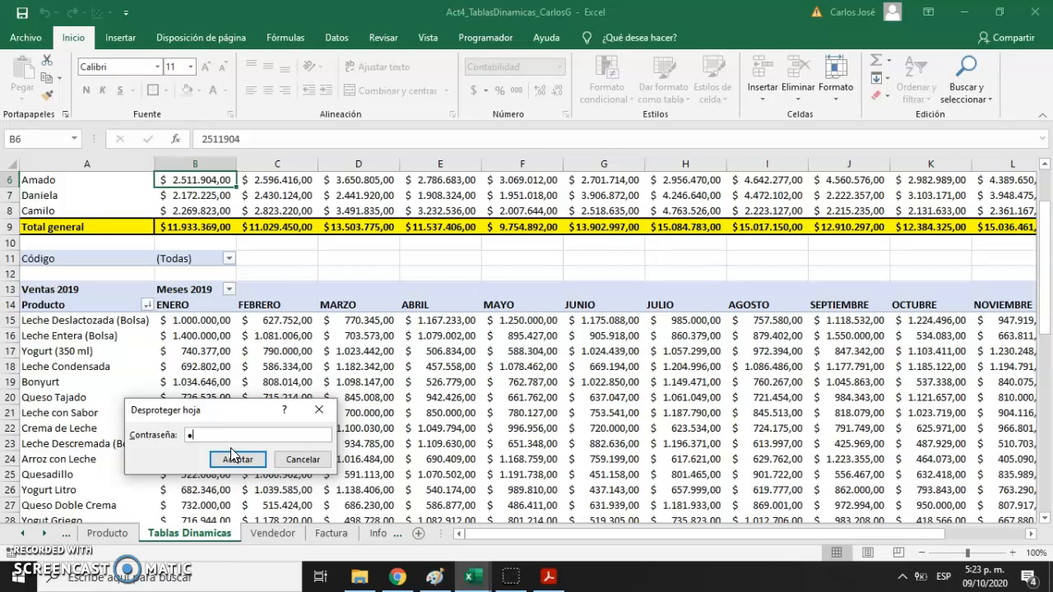
pyautogui.click(235, 459)
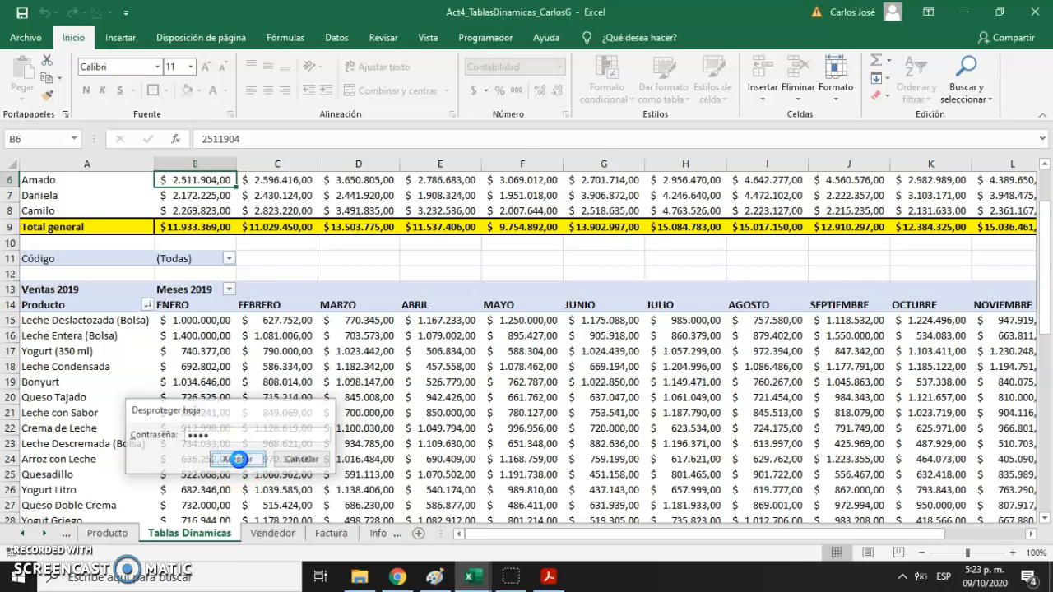
# Step: Check access to the product pivot table by selecting several cells and opening and closing its Código filter
pyautogui.click(311, 386)
pyautogui.press('Right')
pyautogui.press('Left')
pyautogui.press('Up')
pyautogui.press('Up')
pyautogui.click(229, 258)
pyautogui.click(228, 259)
pyautogui.click(327, 409)
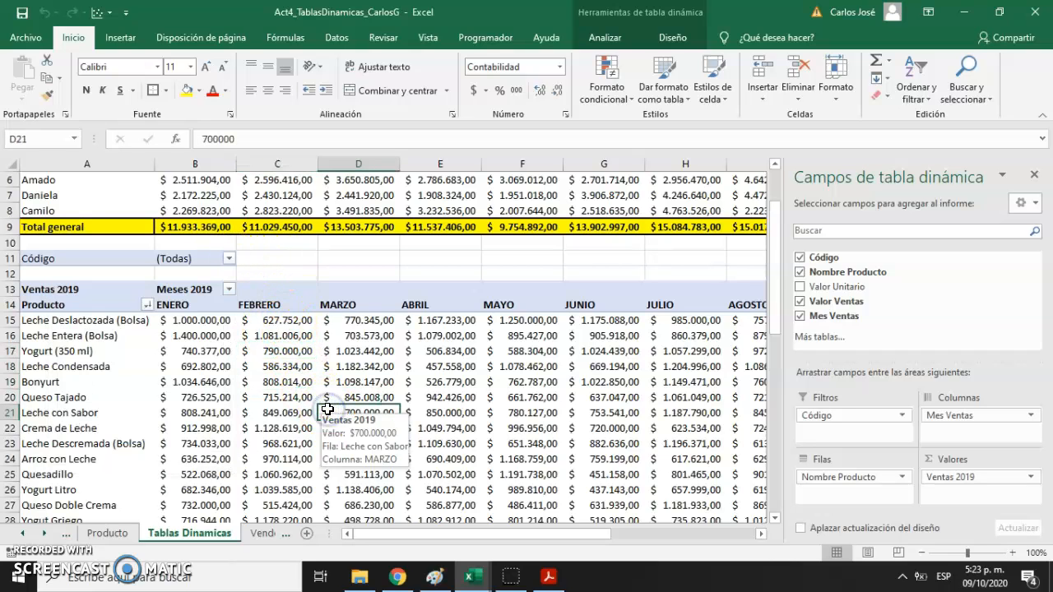
pyautogui.press('Left')
pyautogui.press('Left')
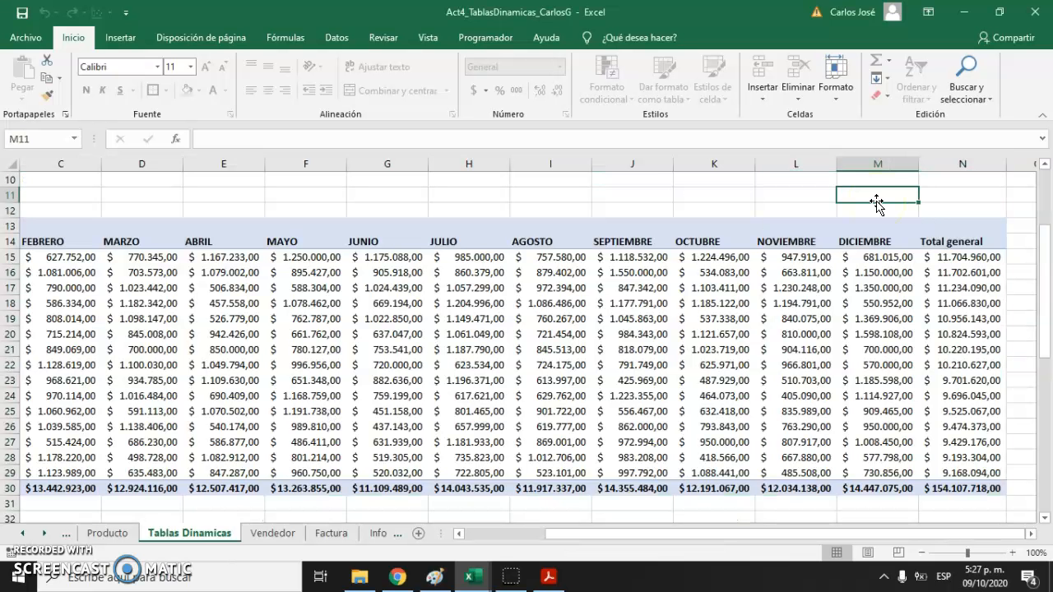
pyautogui.scroll(3, 1041, 346)
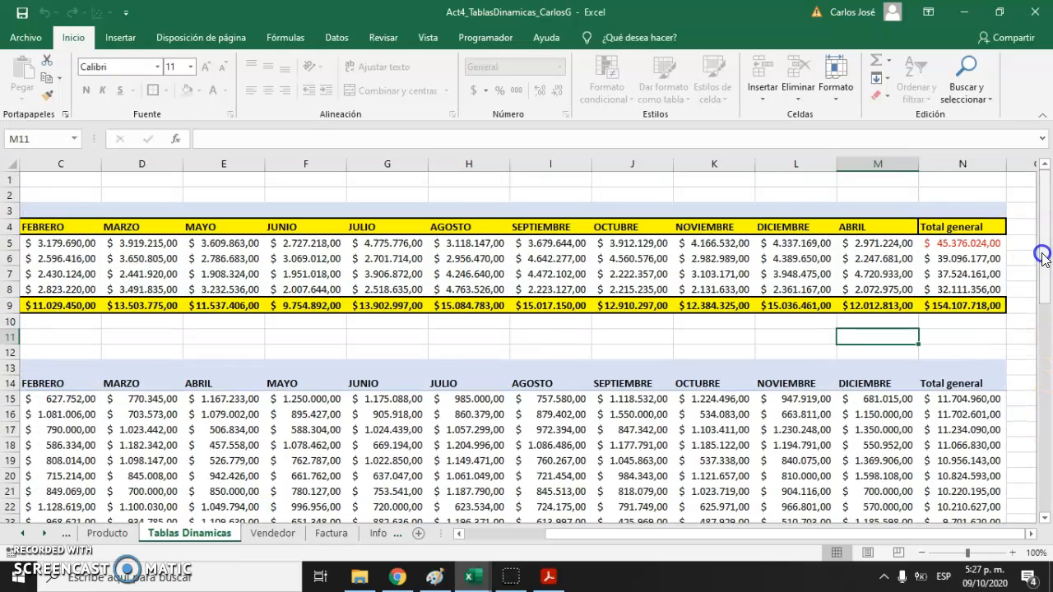
pyautogui.moveTo(735, 537); pyautogui.dragTo(595, 543)
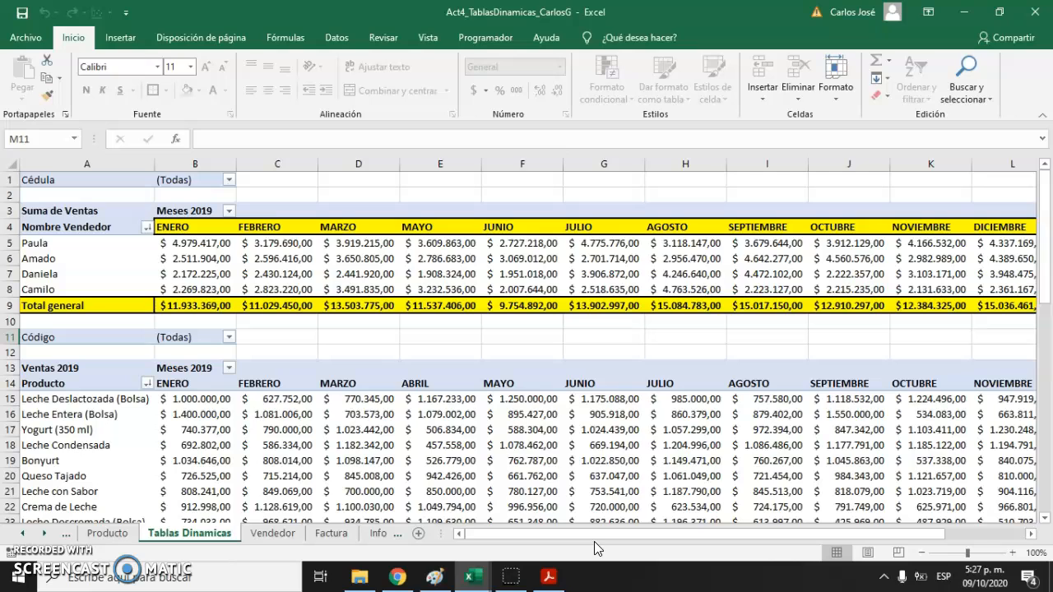